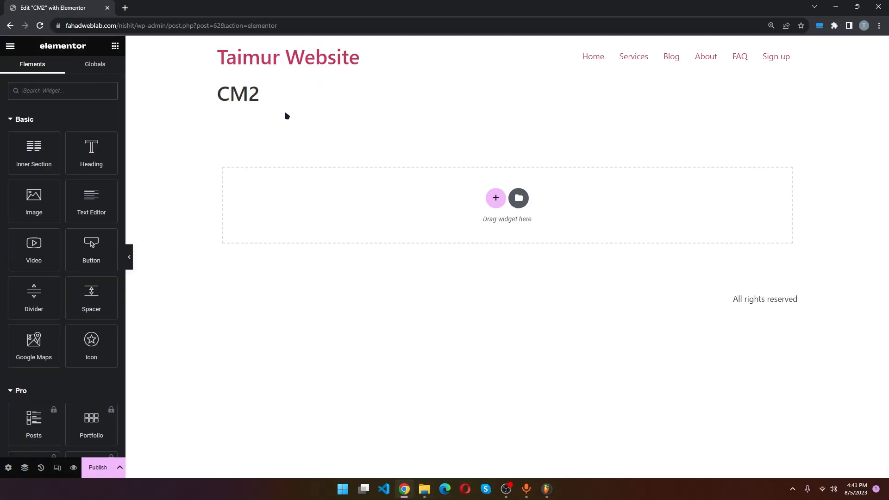
- Set the page layout of the CM2 page to Elementor Canvas in its page settings
{"action": "left_click_drag", "start_coordinate": [221, 60], "coordinate": [530, 222]}
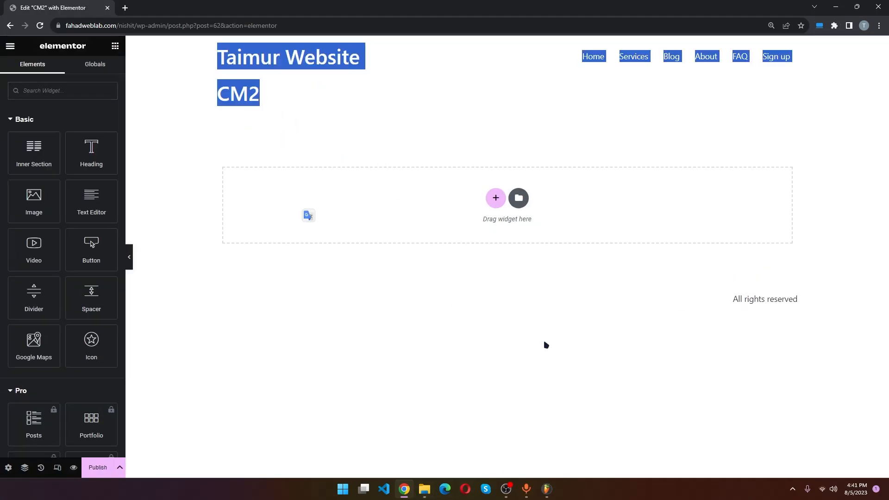
{"action": "left_click", "coordinate": [9, 467]}
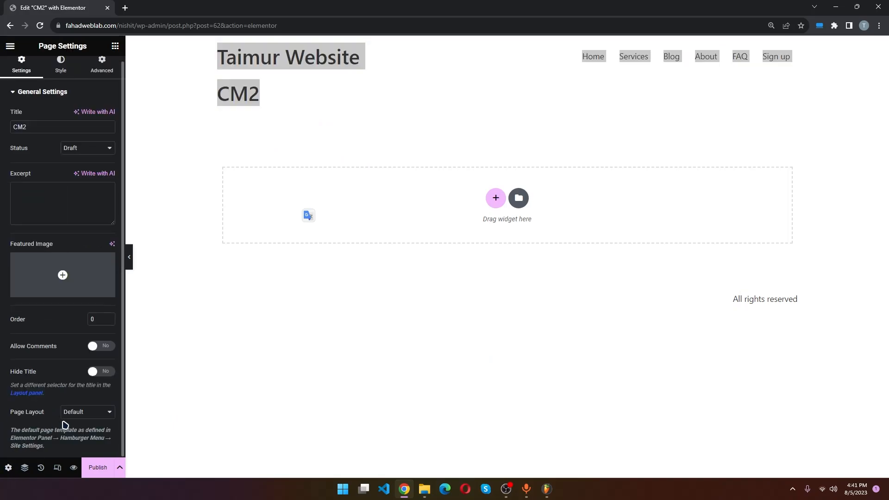
{"action": "left_click", "coordinate": [88, 414]}
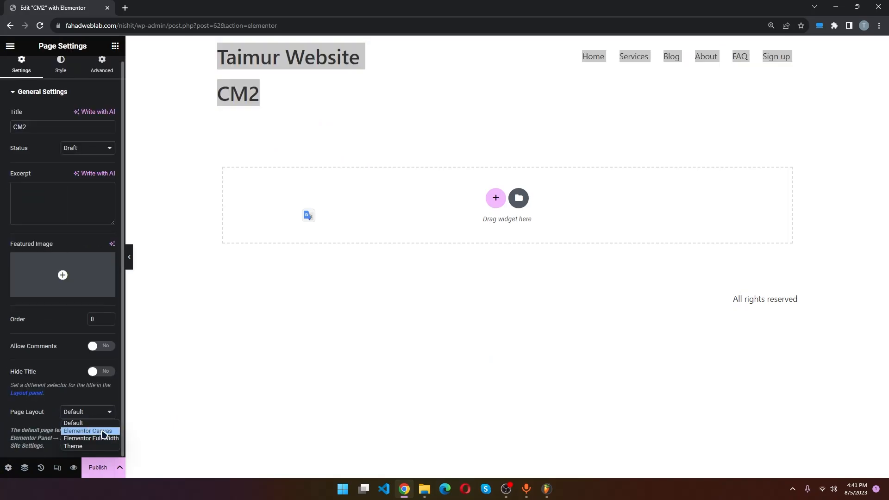
{"action": "left_click", "coordinate": [103, 431]}
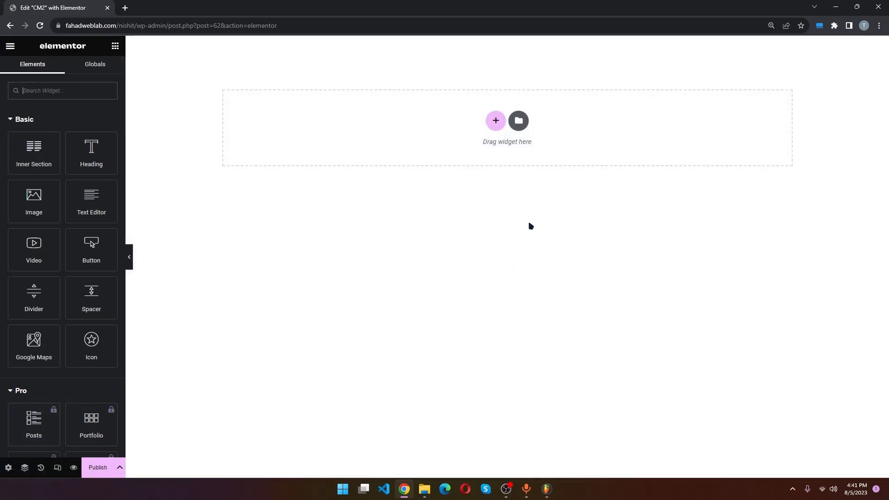
- Add a single-column section to the page and set its content width to Full Width
{"action": "left_click", "coordinate": [495, 121]}
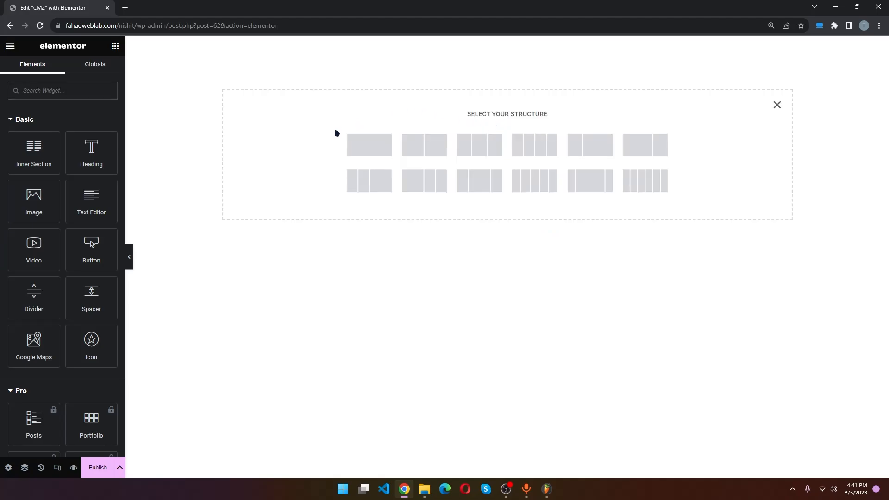
{"action": "left_click", "coordinate": [367, 151]}
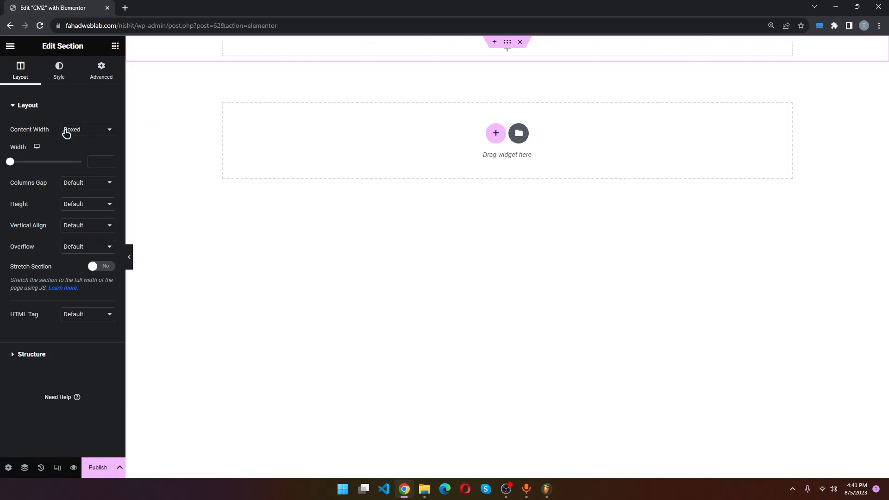
{"action": "left_click", "coordinate": [93, 133]}
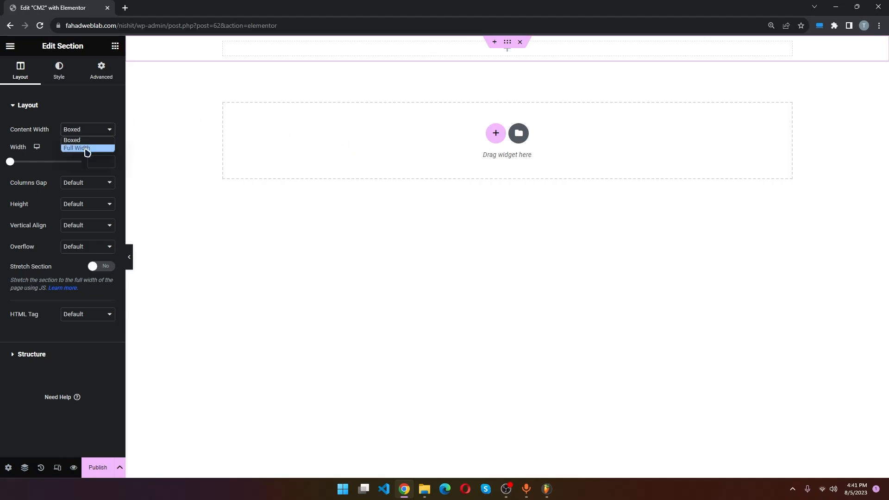
{"action": "left_click", "coordinate": [87, 148]}
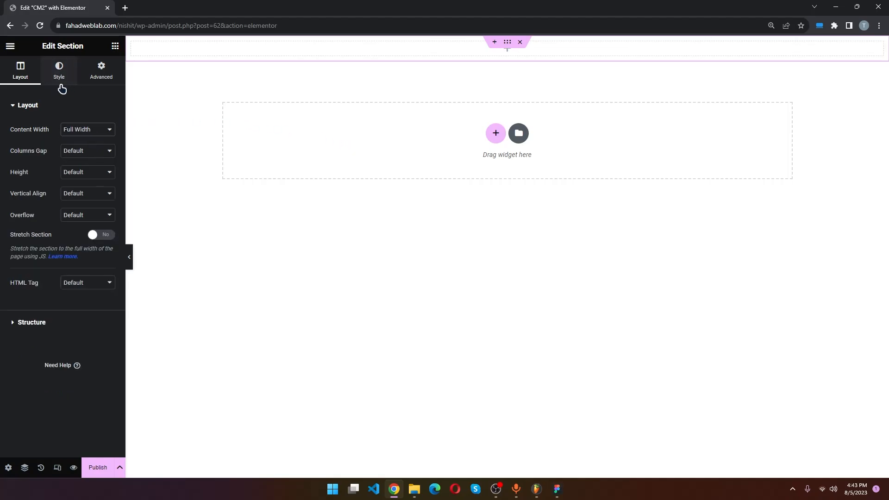
- Give the section a classic background with the colour 20364B
{"action": "left_click", "coordinate": [60, 70]}
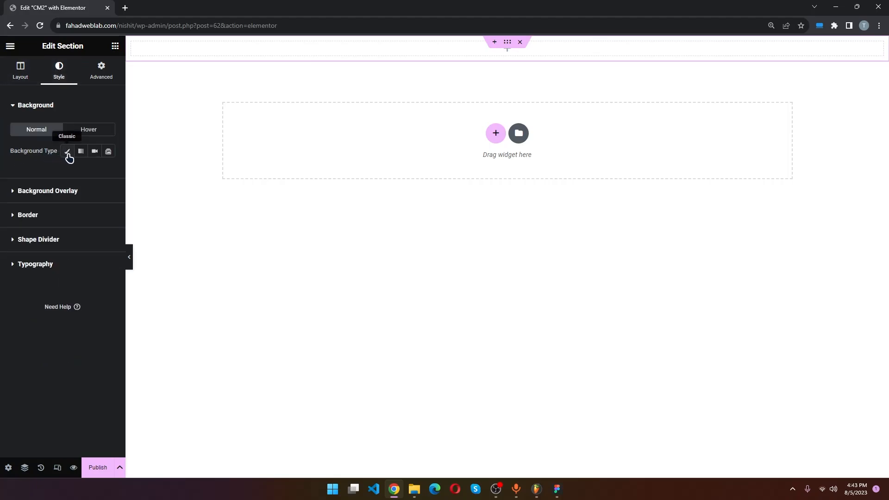
{"action": "left_click", "coordinate": [68, 153]}
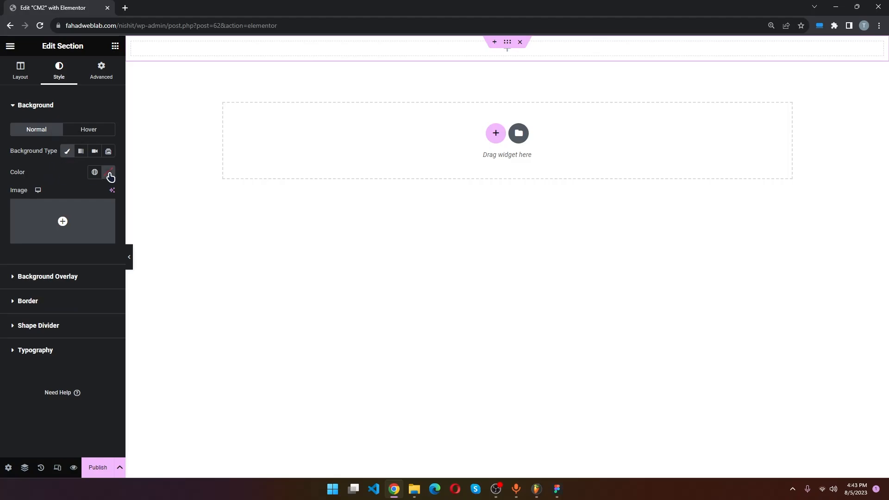
{"action": "left_click", "coordinate": [110, 174]}
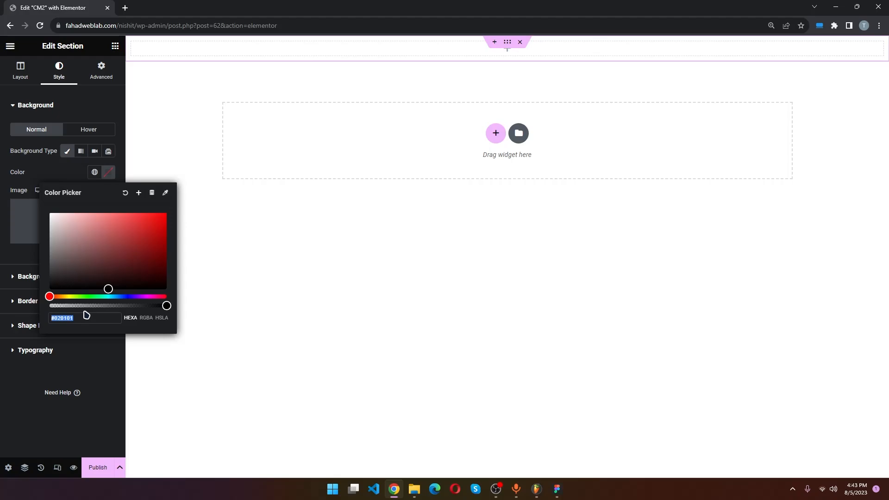
{"action": "type", "text": "20364B"}
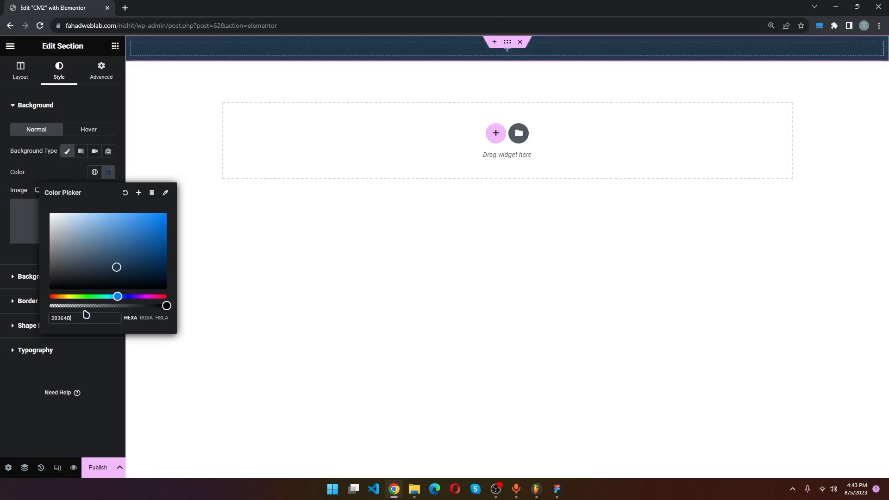
{"action": "left_click", "coordinate": [200, 143]}
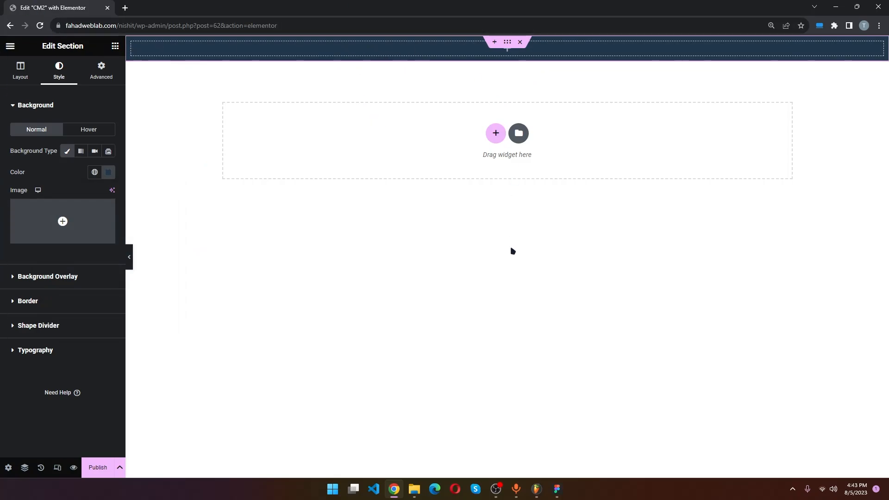
- Check the header design in Figma, and add an inner section with Full Width content inside the section in Elementor
{"action": "key", "text": "alt+Tab"}
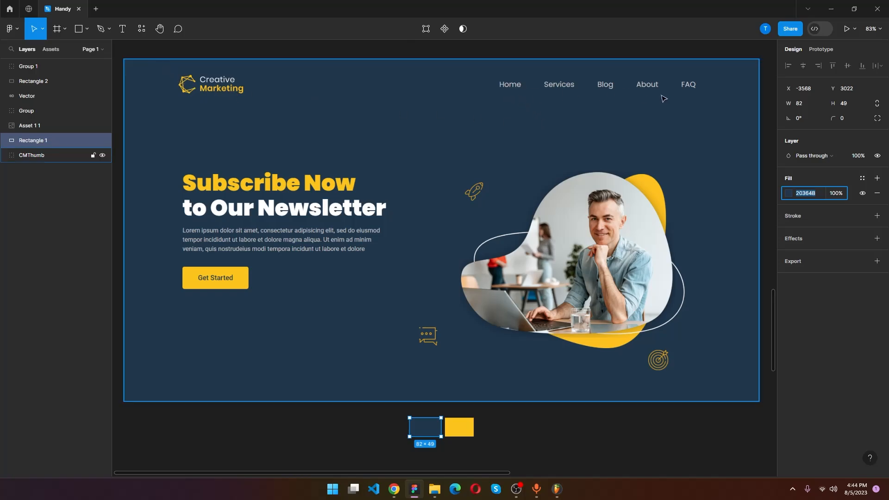
{"action": "left_click", "coordinate": [394, 489]}
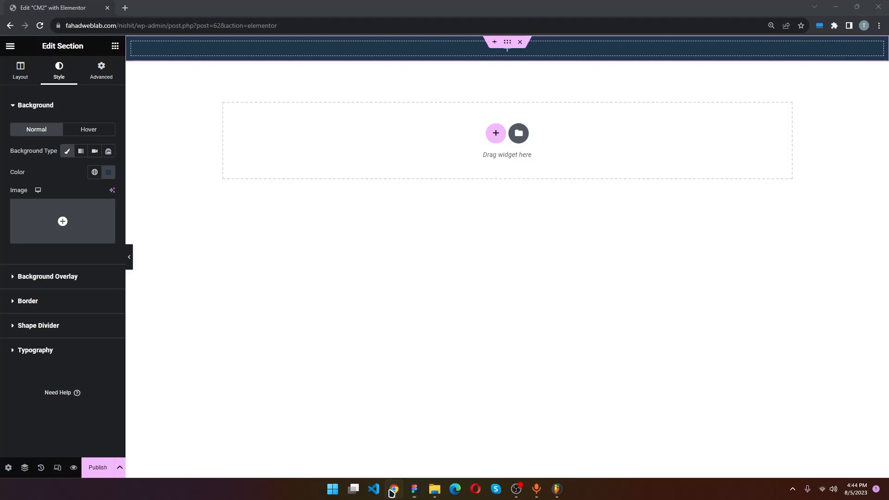
{"action": "left_click", "coordinate": [115, 48]}
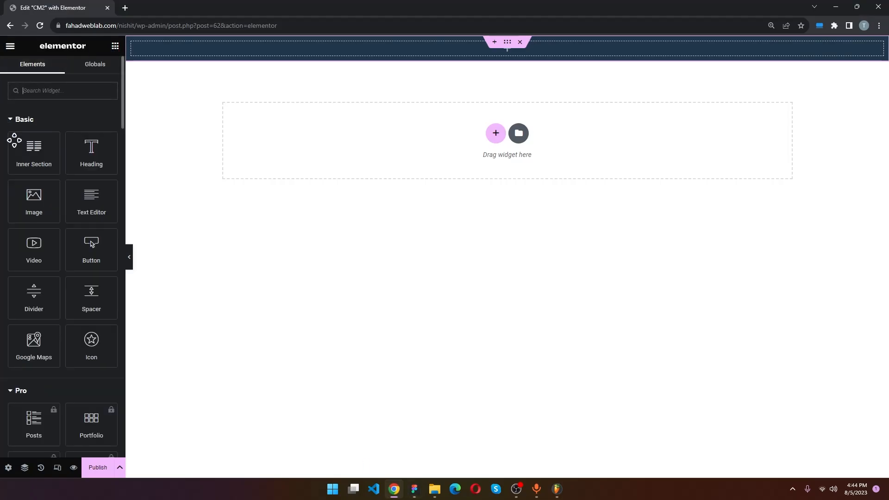
{"action": "left_click_drag", "start_coordinate": [34, 158], "coordinate": [434, 48]}
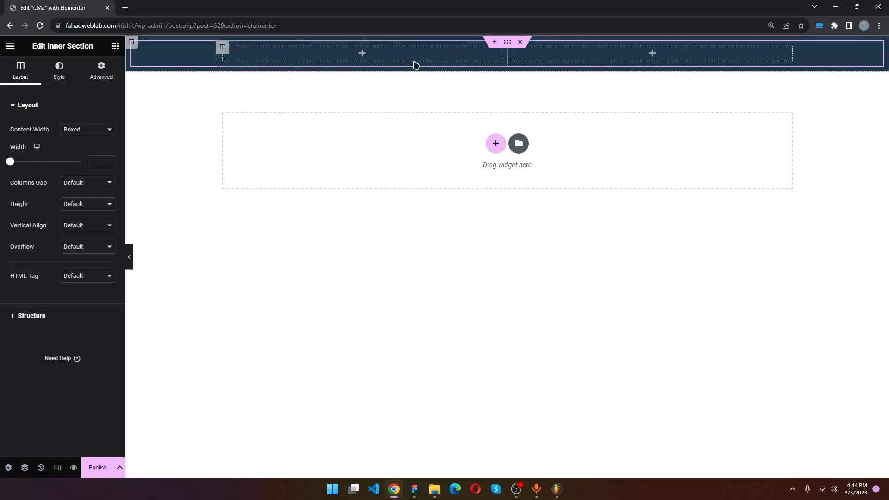
{"action": "left_click", "coordinate": [83, 130]}
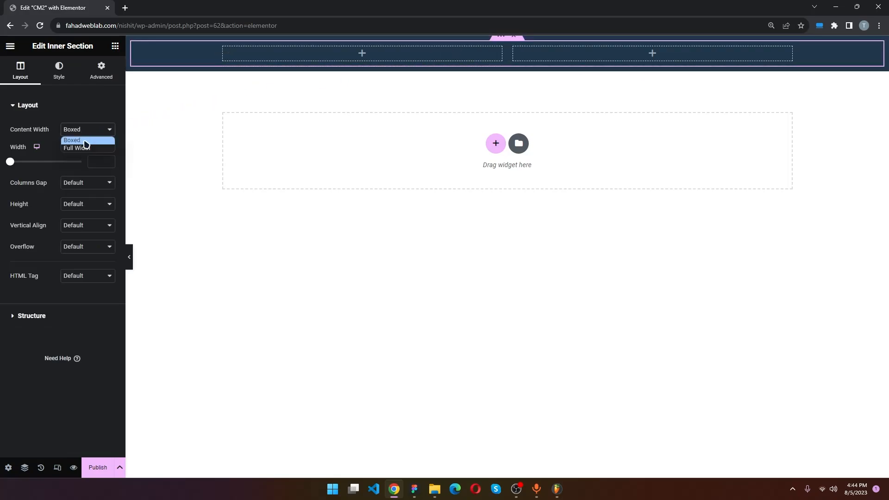
{"action": "left_click", "coordinate": [91, 149]}
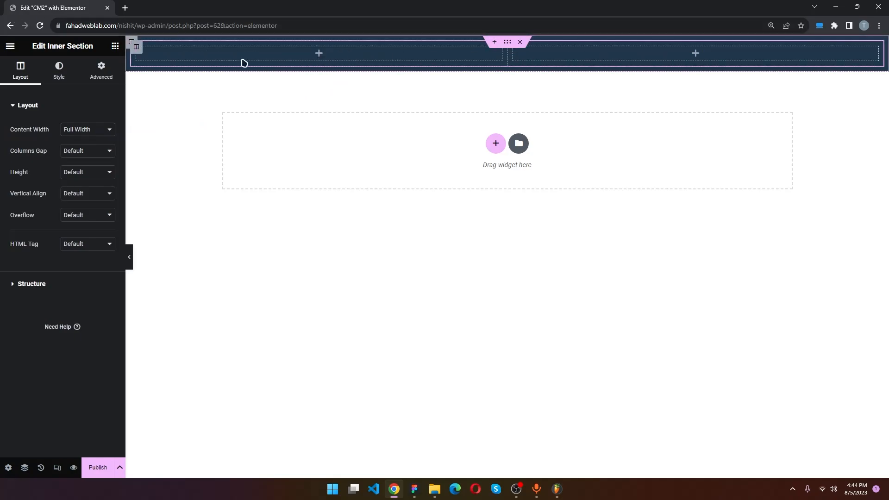
- Examine the page structure in the Navigator, going through the section, the inner section and its two columns
{"action": "left_click", "coordinate": [24, 467]}
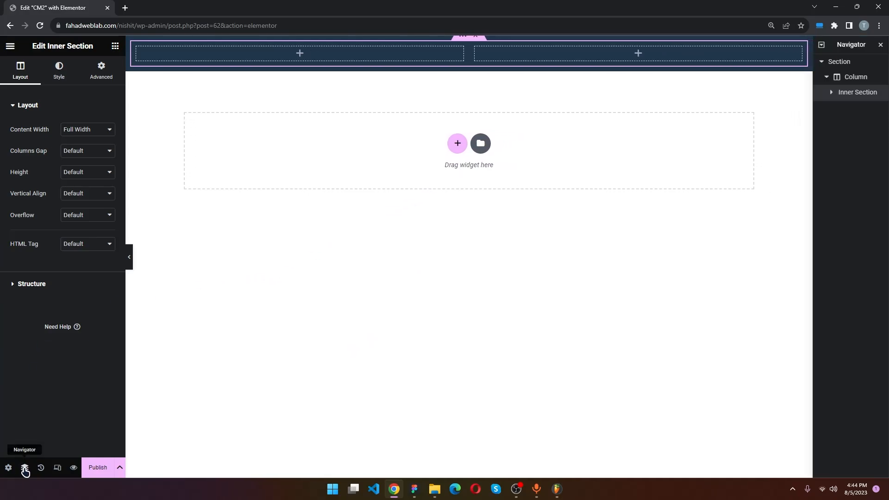
{"action": "left_click", "coordinate": [838, 64]}
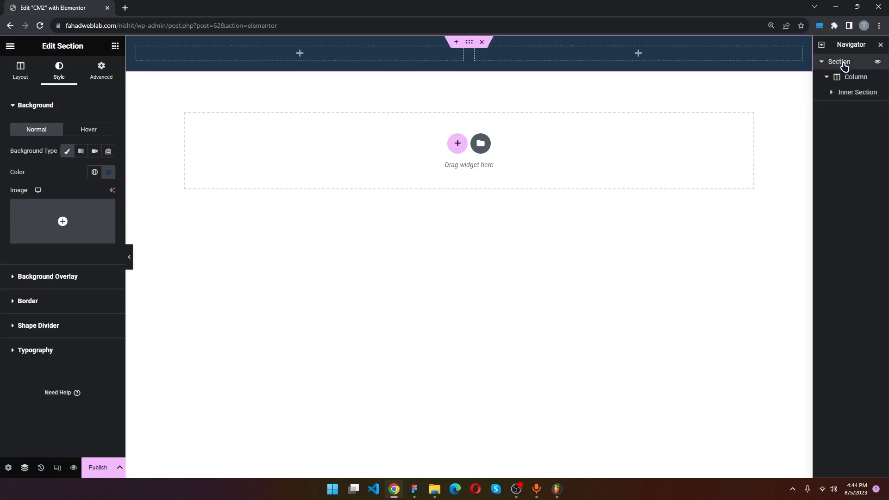
{"action": "left_click", "coordinate": [844, 95]}
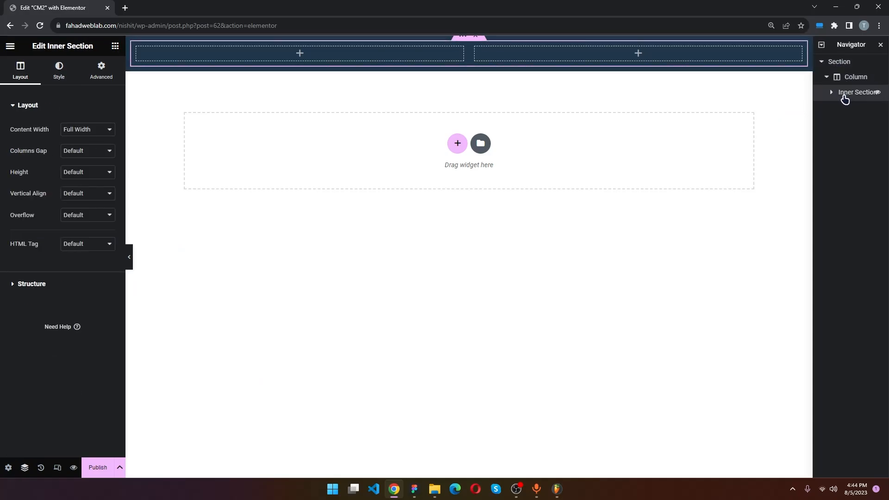
{"action": "left_click", "coordinate": [831, 92]}
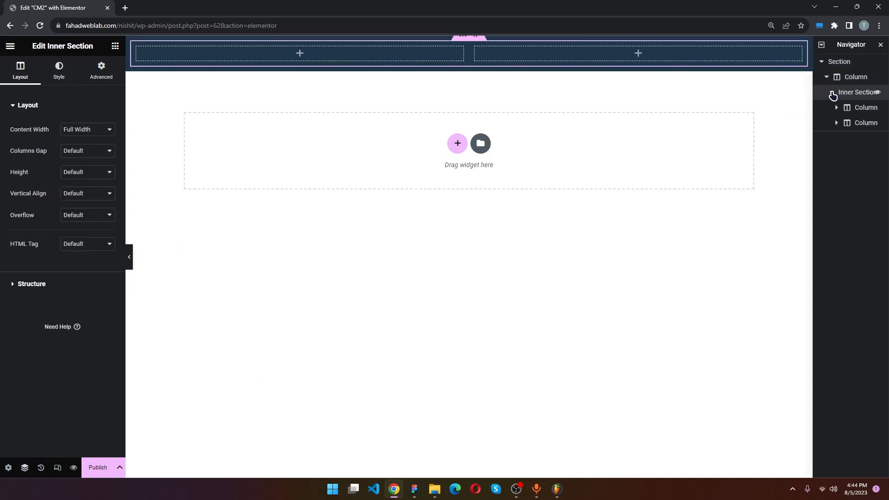
{"action": "left_click", "coordinate": [850, 107]}
{"action": "left_click", "coordinate": [855, 124]}
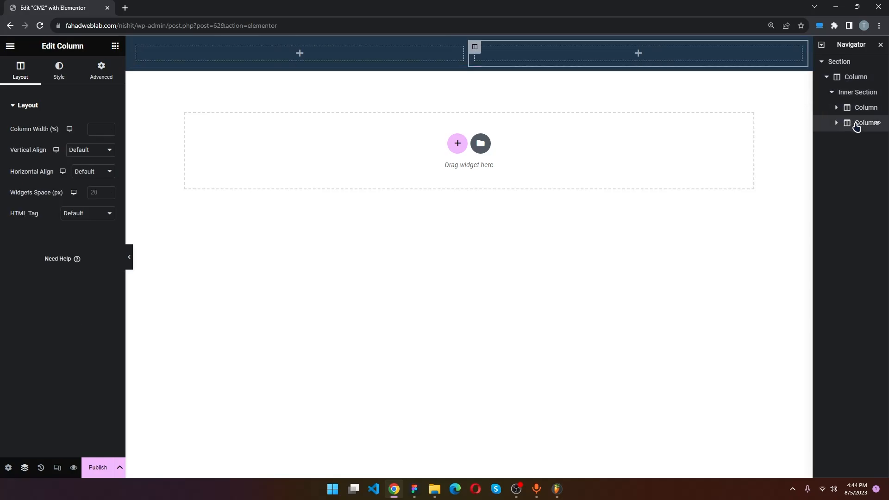
{"action": "left_click", "coordinate": [850, 109]}
{"action": "left_click", "coordinate": [853, 122]}
{"action": "left_click", "coordinate": [851, 109]}
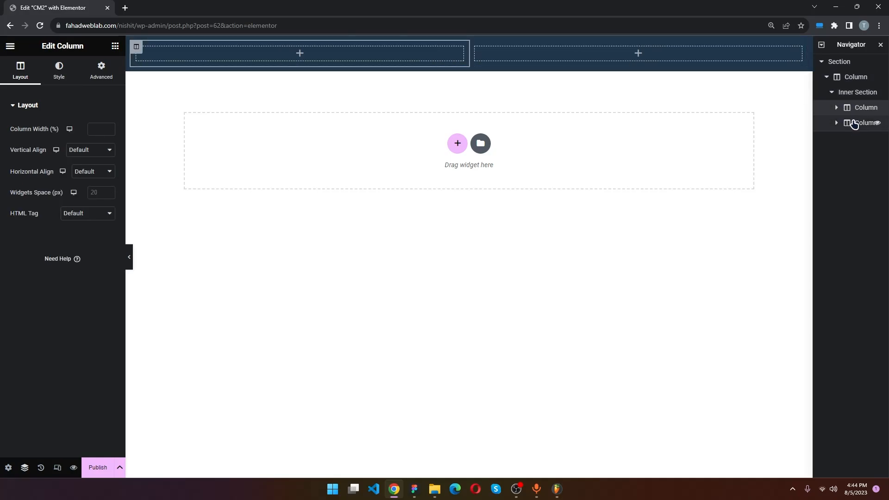
{"action": "left_click", "coordinate": [853, 122]}
{"action": "left_click", "coordinate": [851, 110]}
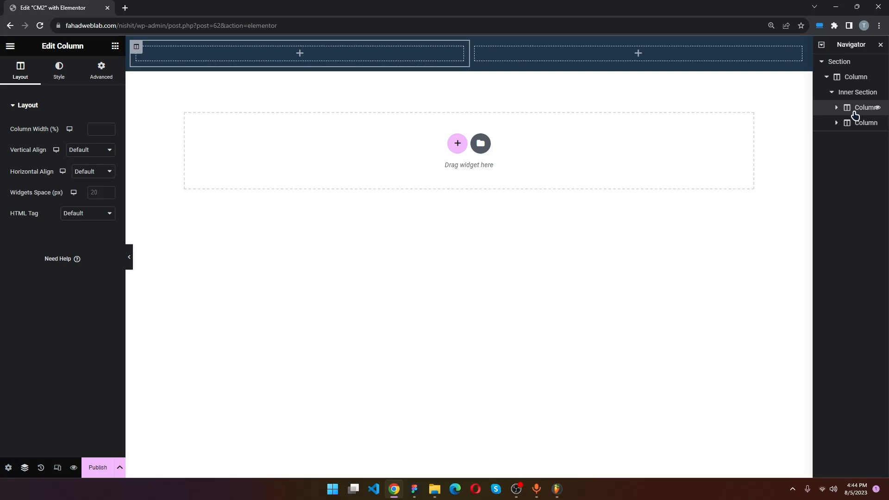
{"action": "left_click", "coordinate": [881, 48]}
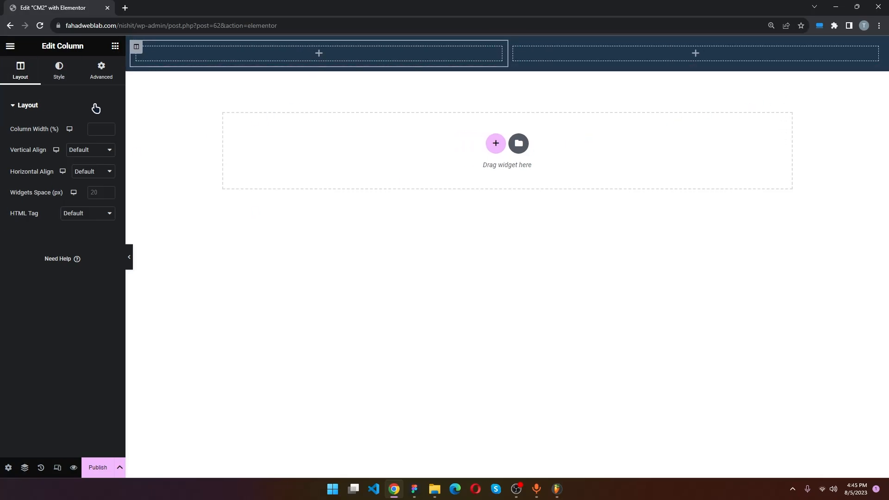
- Place a Site Logo widget from the Elementor Header & Footer Builder category in the inner section's left column
{"action": "left_click", "coordinate": [115, 46]}
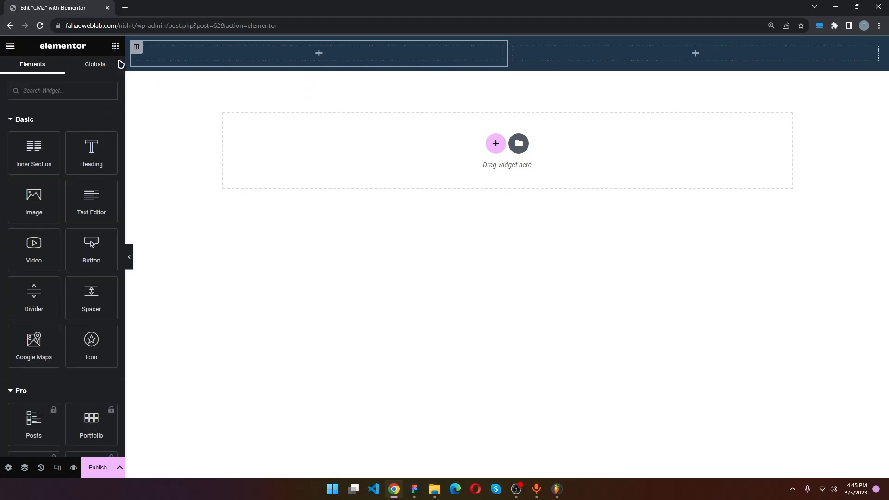
{"action": "scroll", "coordinate": [23, 186], "scroll_direction": "down", "scroll_amount": 4}
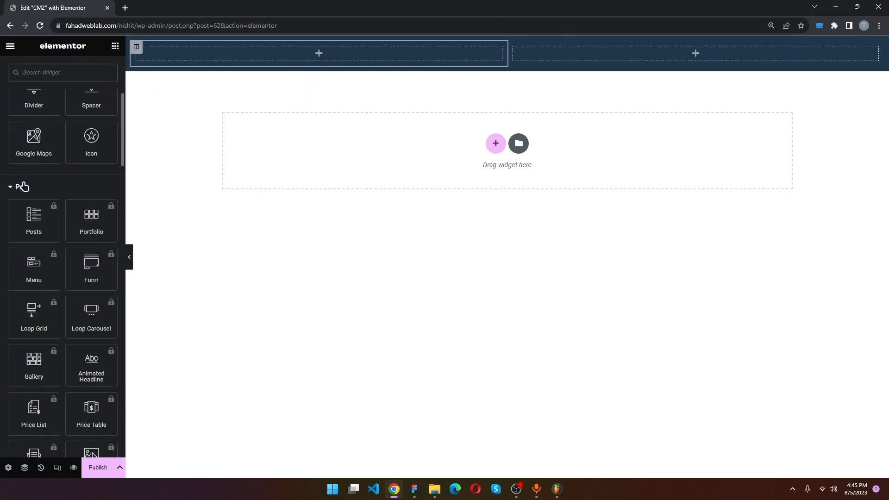
{"action": "scroll", "coordinate": [23, 186], "scroll_direction": "down", "scroll_amount": 5}
{"action": "scroll", "coordinate": [37, 218], "scroll_direction": "up", "scroll_amount": 10}
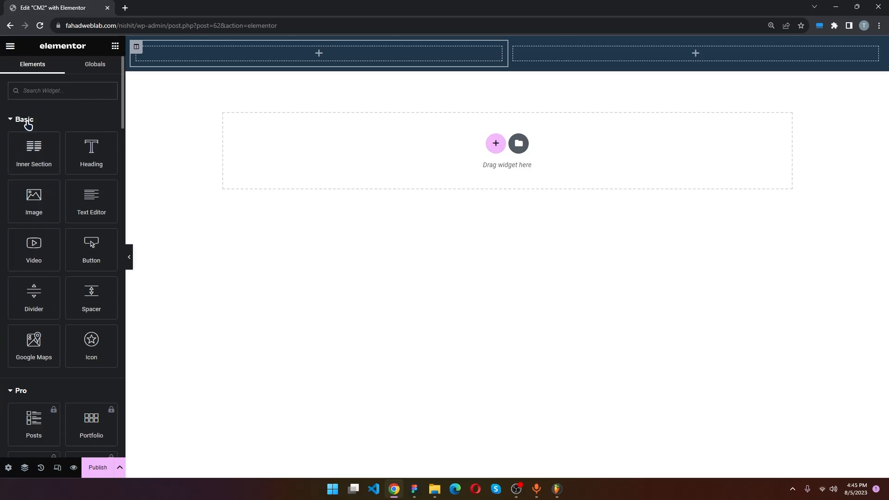
{"action": "left_click", "coordinate": [27, 122]}
{"action": "left_click", "coordinate": [26, 145]}
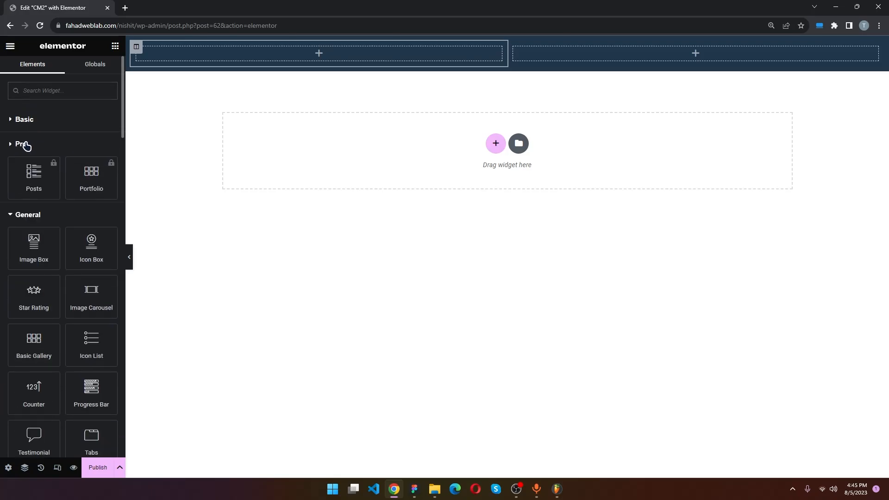
{"action": "left_click", "coordinate": [24, 171]}
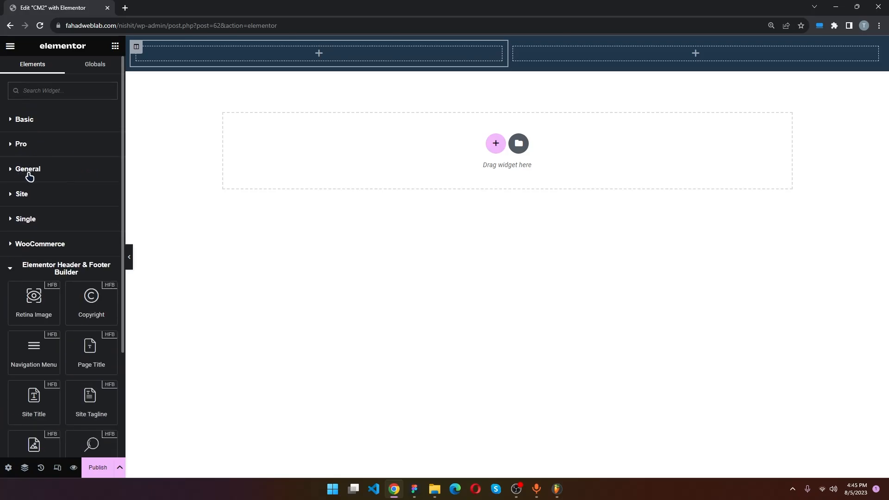
{"action": "scroll", "coordinate": [29, 176], "scroll_direction": "down", "scroll_amount": 2}
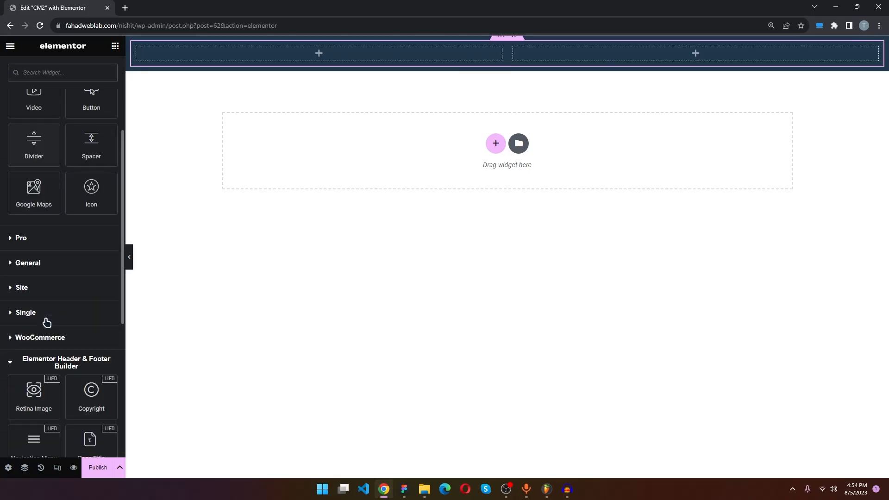
{"action": "scroll", "coordinate": [48, 321], "scroll_direction": "down", "scroll_amount": 6}
{"action": "scroll", "coordinate": [56, 318], "scroll_direction": "up", "scroll_amount": 2}
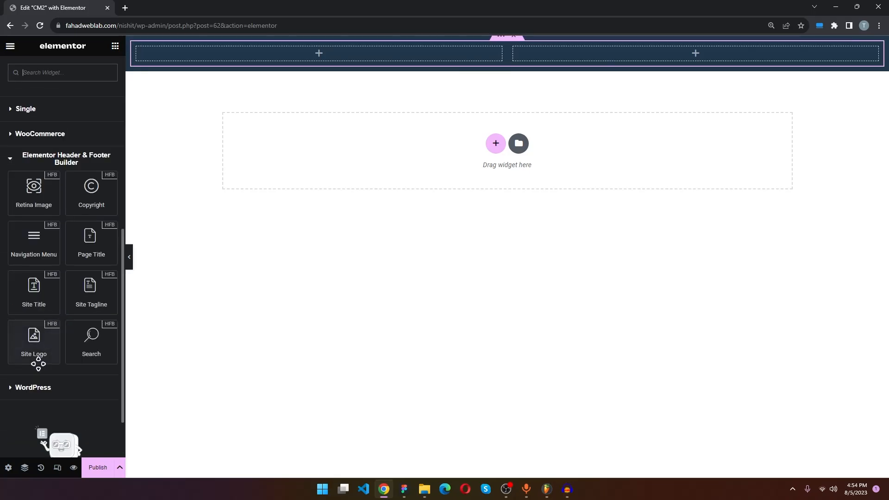
{"action": "left_click_drag", "start_coordinate": [37, 344], "coordinate": [326, 54]}
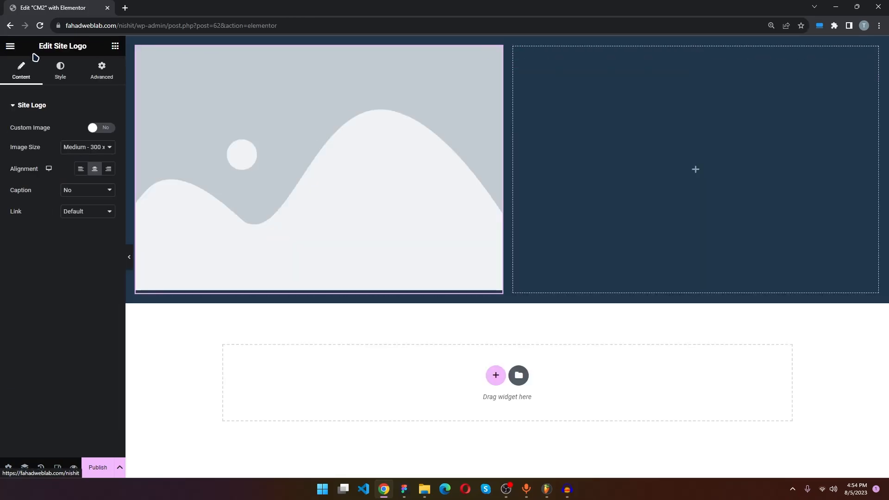
- Enable Custom Image for the Site Logo widget and open the media library to choose its image
{"action": "left_click", "coordinate": [31, 105]}
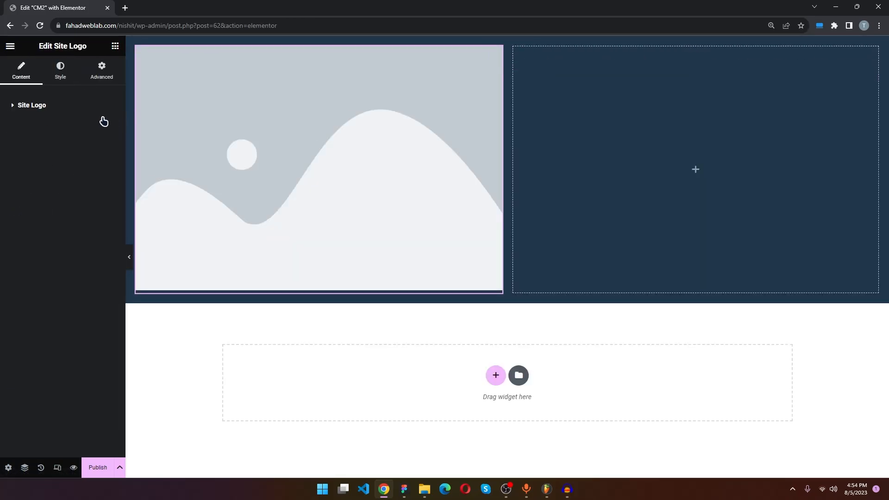
{"action": "left_click", "coordinate": [43, 106]}
{"action": "left_click", "coordinate": [105, 129]}
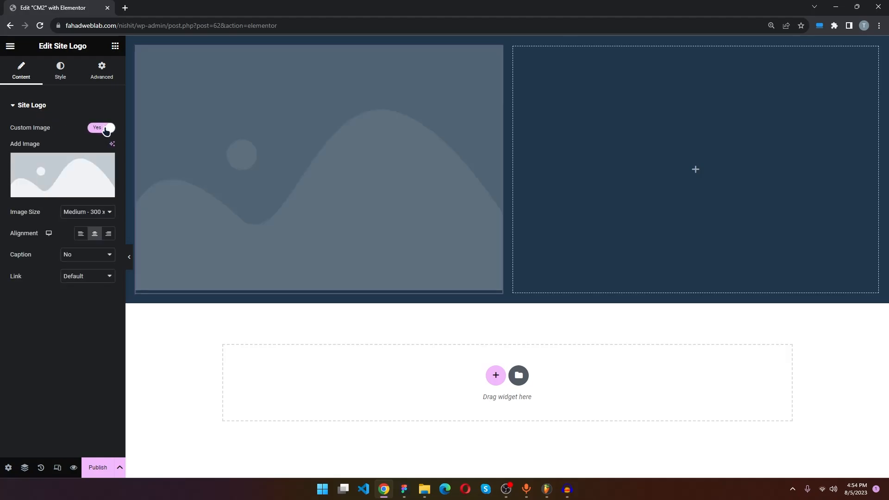
{"action": "mouse_move", "coordinate": [43, 185]}
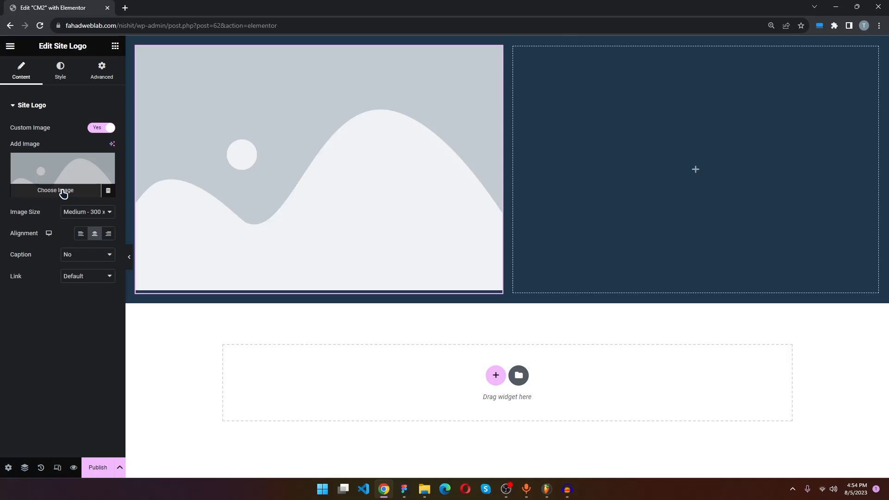
{"action": "left_click", "coordinate": [64, 192]}
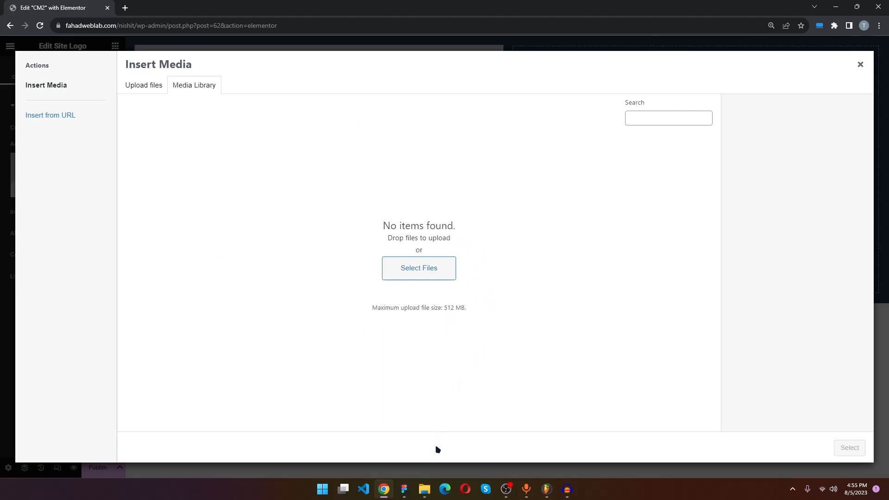
- Upload all five images (bullseye, chat, CMThumb, logo and rocket PNG) from the cm/images folder to the media library
{"action": "mouse_move", "coordinate": [425, 489]}
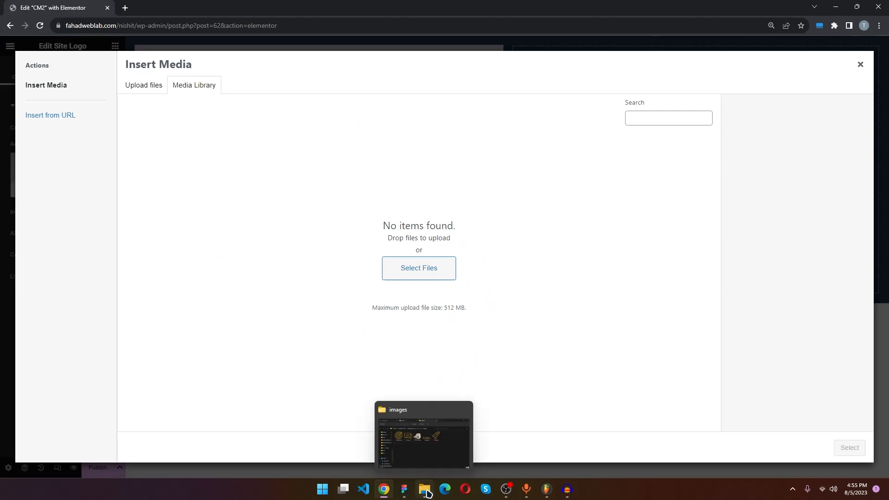
{"action": "left_click", "coordinate": [444, 446]}
{"action": "left_click_drag", "start_coordinate": [573, 95], "coordinate": [657, 149]}
{"action": "left_click_drag", "start_coordinate": [643, 256], "coordinate": [387, 254]}
{"action": "left_click_drag", "start_coordinate": [644, 150], "coordinate": [825, 136]}
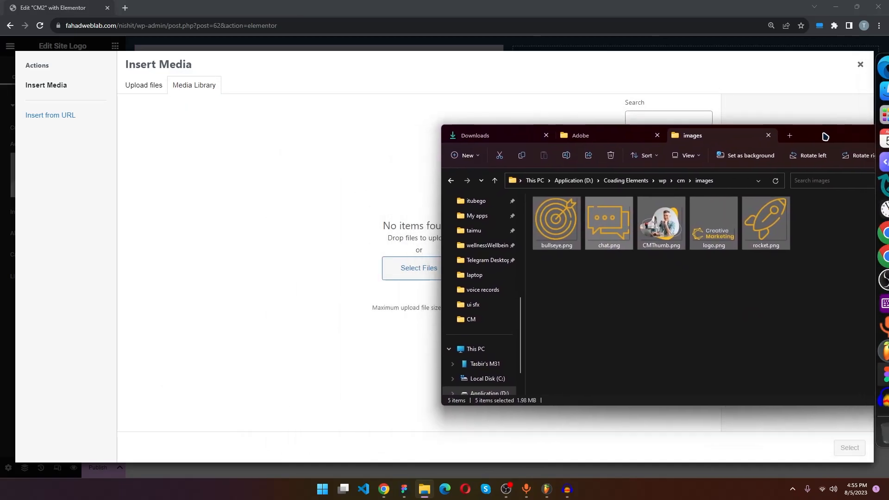
{"action": "left_click_drag", "start_coordinate": [556, 220], "coordinate": [302, 235]}
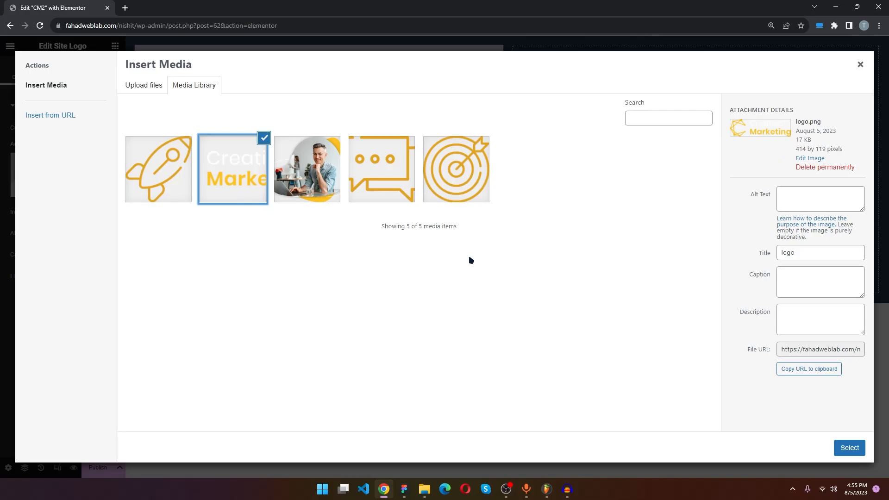
- Look through the uploaded images and insert logo.png as the site logo's custom image
{"action": "left_click", "coordinate": [324, 183]}
{"action": "left_click", "coordinate": [394, 181]}
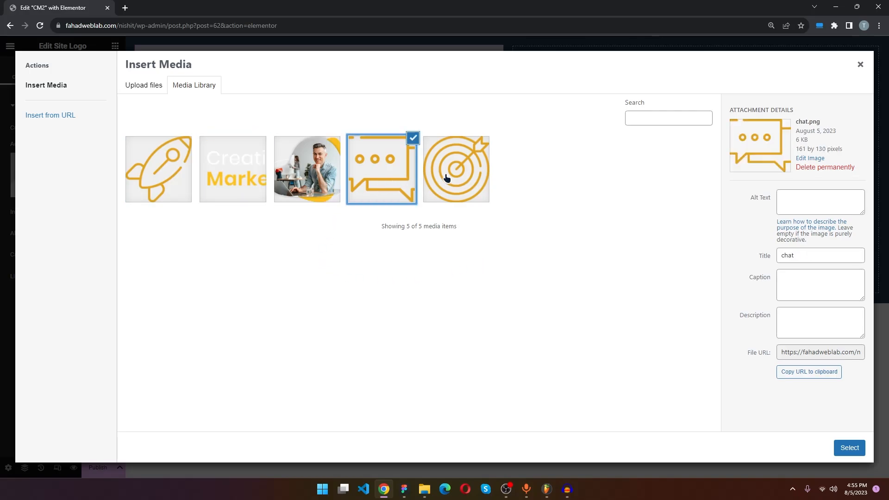
{"action": "left_click", "coordinate": [445, 178]}
{"action": "left_click", "coordinate": [381, 178]}
{"action": "left_click", "coordinate": [305, 177]}
{"action": "left_click", "coordinate": [254, 177]}
{"action": "left_click", "coordinate": [174, 173]}
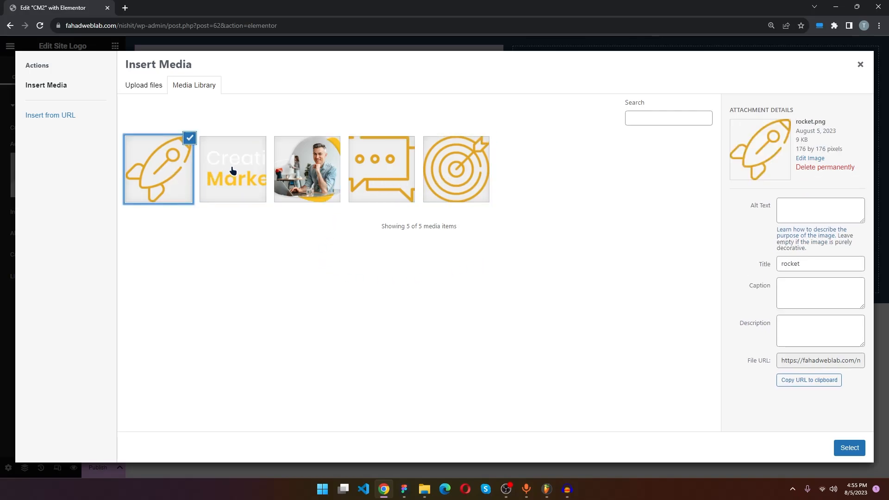
{"action": "left_click", "coordinate": [242, 173]}
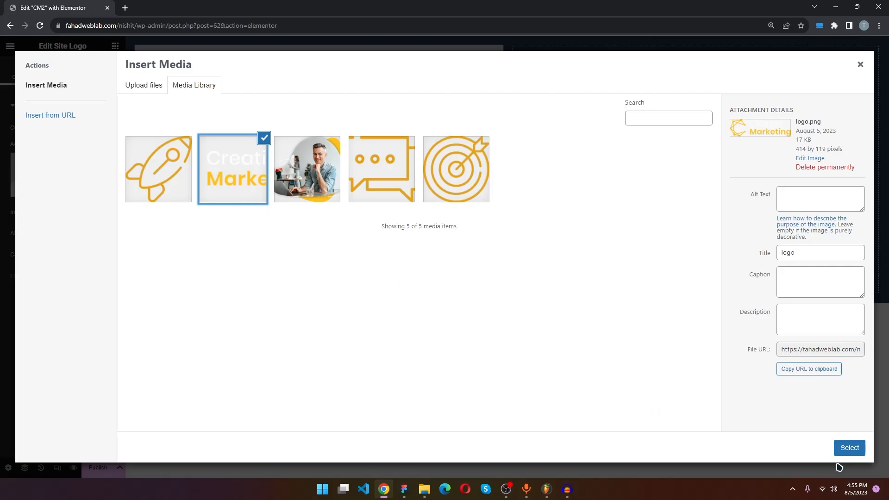
{"action": "left_click", "coordinate": [849, 447]}
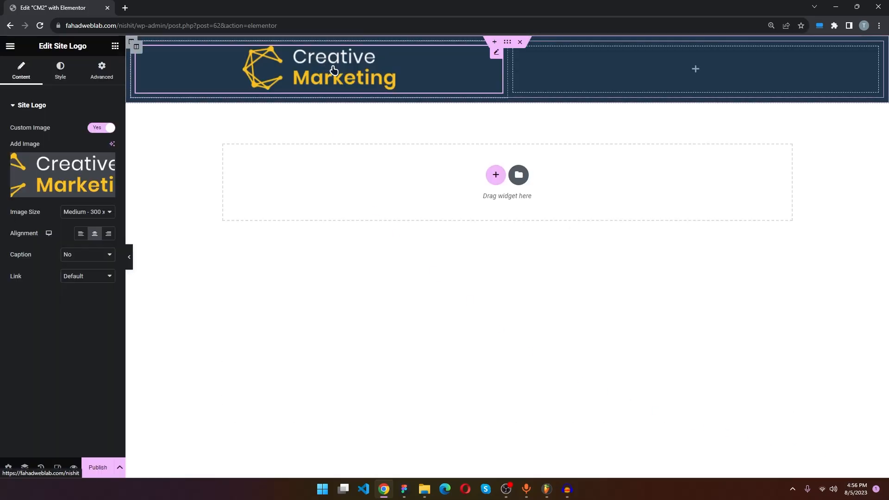
- Set the site logo's width to 200 px
{"action": "left_click", "coordinate": [61, 72]}
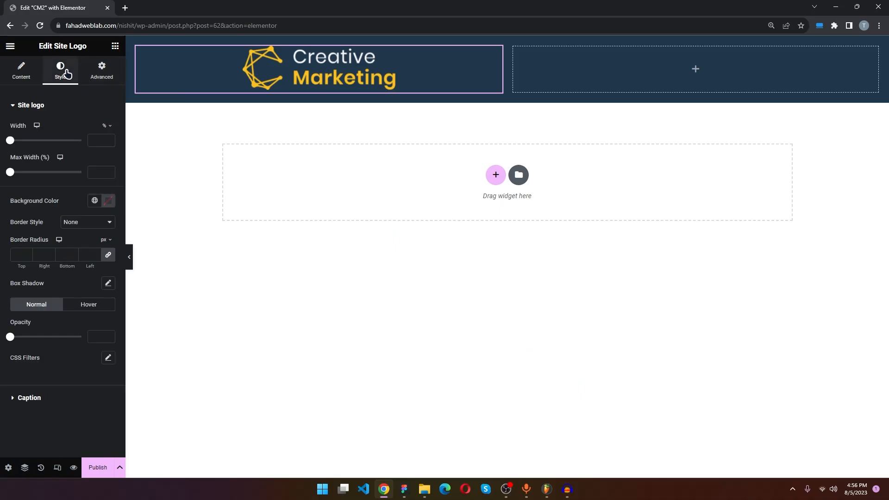
{"action": "left_click", "coordinate": [108, 128]}
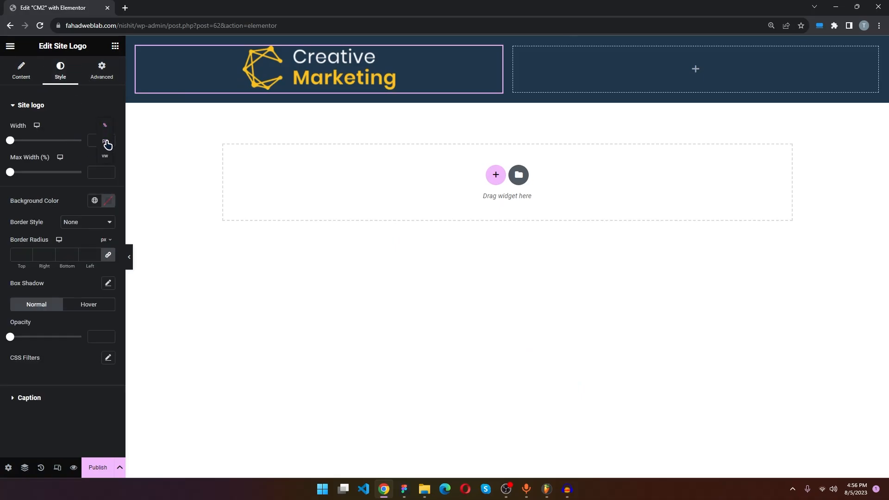
{"action": "left_click", "coordinate": [106, 142]}
{"action": "type", "text": "2"}
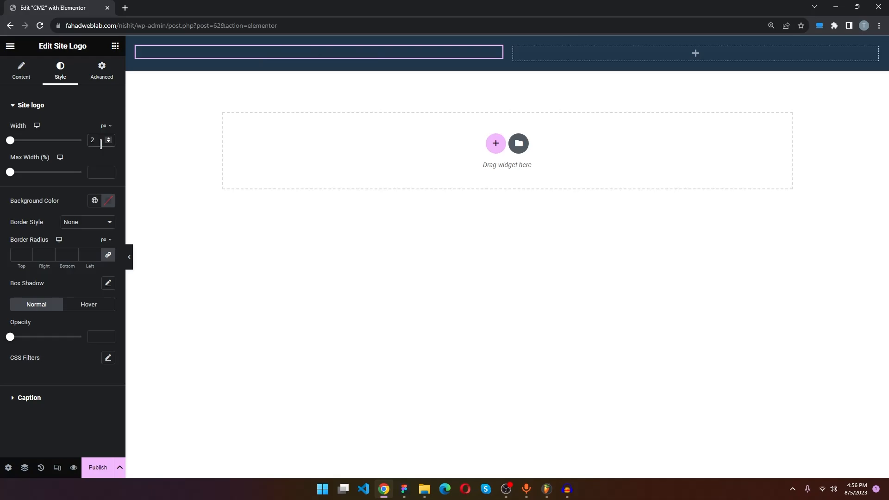
{"action": "type", "text": "00"}
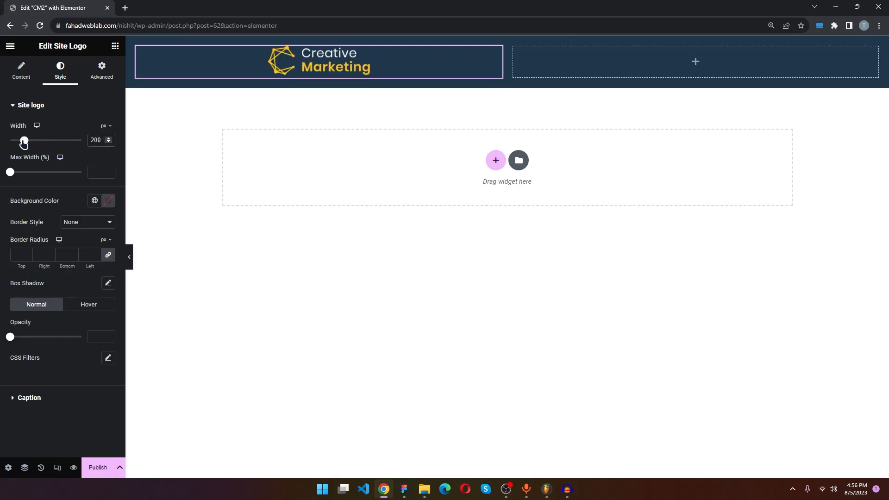
- Try a width of 264 px for the site logo, and return it to 200 px
{"action": "left_click_drag", "start_coordinate": [24, 141], "coordinate": [29, 147]}
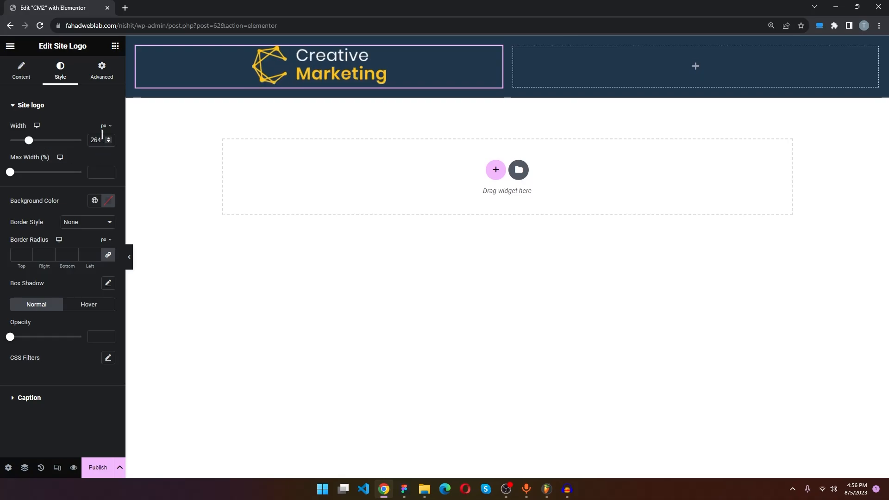
{"action": "left_click", "coordinate": [100, 136]}
{"action": "key", "text": "BackSpace"}
{"action": "key", "text": "BackSpace"}
{"action": "key", "text": "BackSpace"}
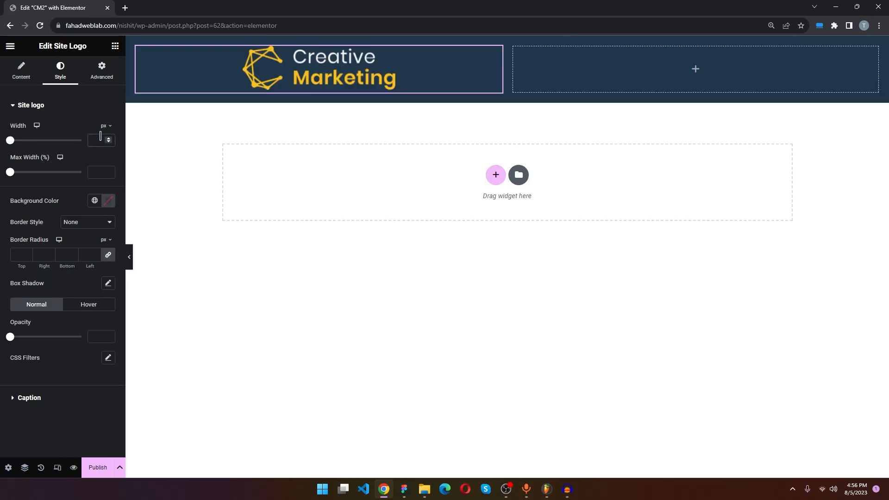
{"action": "type", "text": "200"}
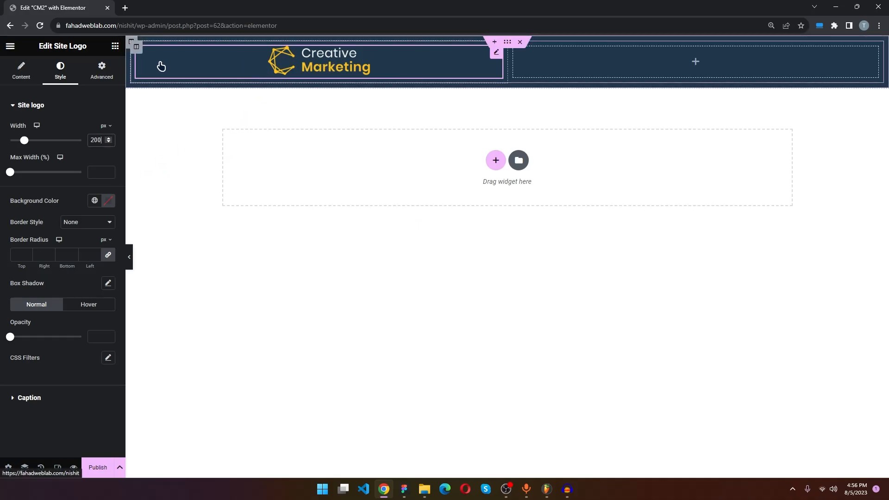
- Align the site logo to the left of its column
{"action": "left_click", "coordinate": [22, 74]}
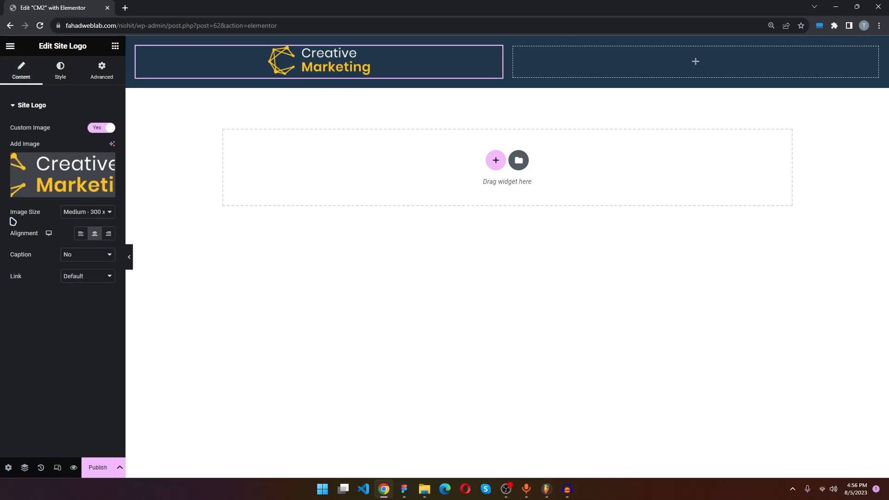
{"action": "left_click", "coordinate": [82, 234]}
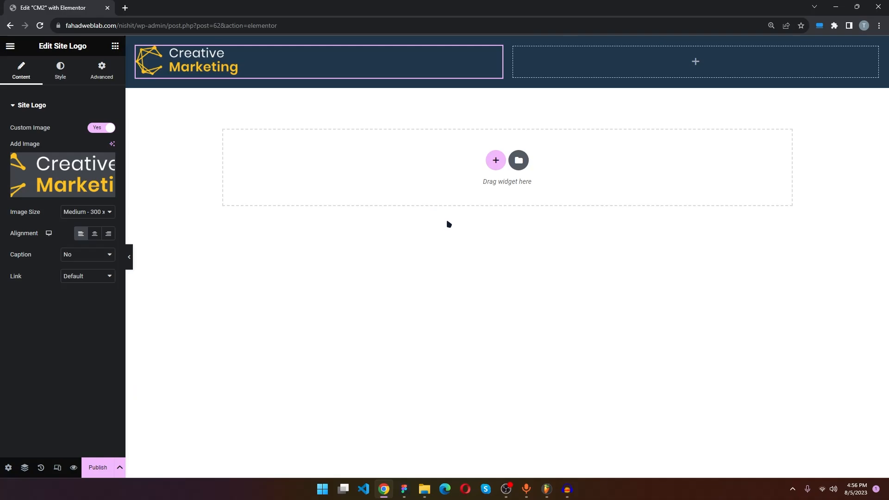
- Place a Navigation Menu widget from the Elementor Header & Footer Builder category in the inner section's right column
{"action": "left_click", "coordinate": [698, 62]}
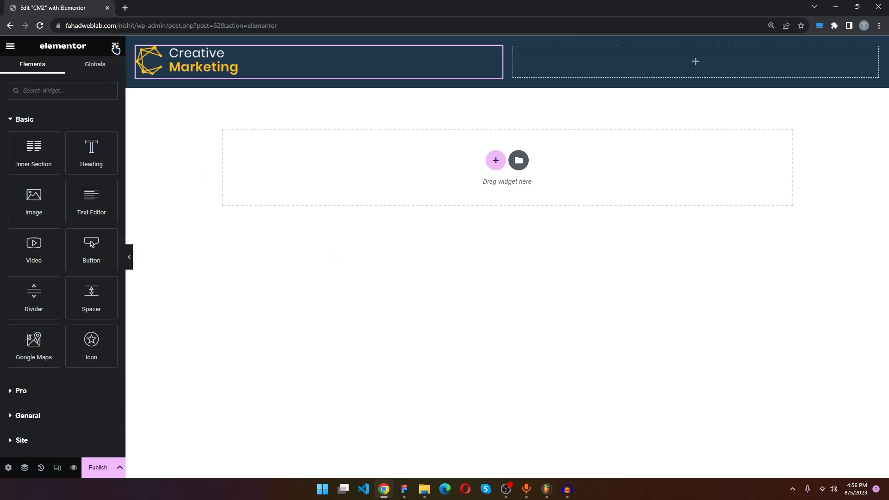
{"action": "scroll", "coordinate": [87, 250], "scroll_direction": "down", "scroll_amount": 6}
{"action": "scroll", "coordinate": [88, 249], "scroll_direction": "down", "scroll_amount": 3}
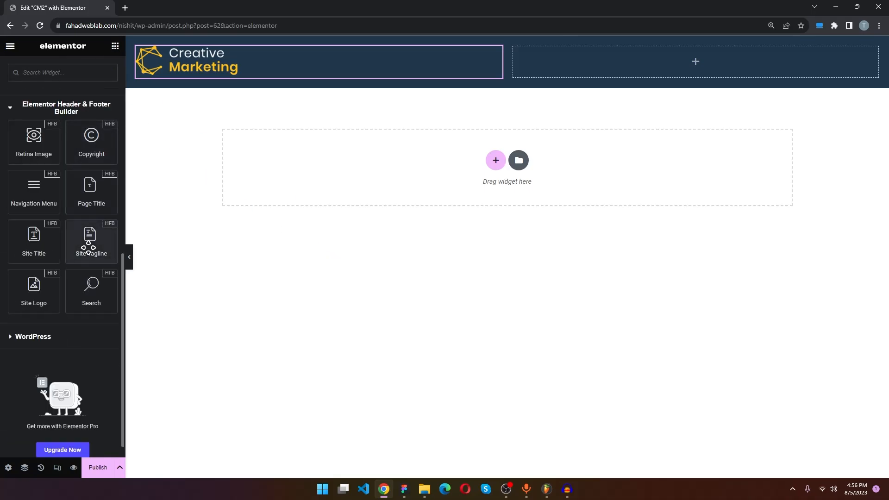
{"action": "scroll", "coordinate": [90, 248], "scroll_direction": "up", "scroll_amount": 1}
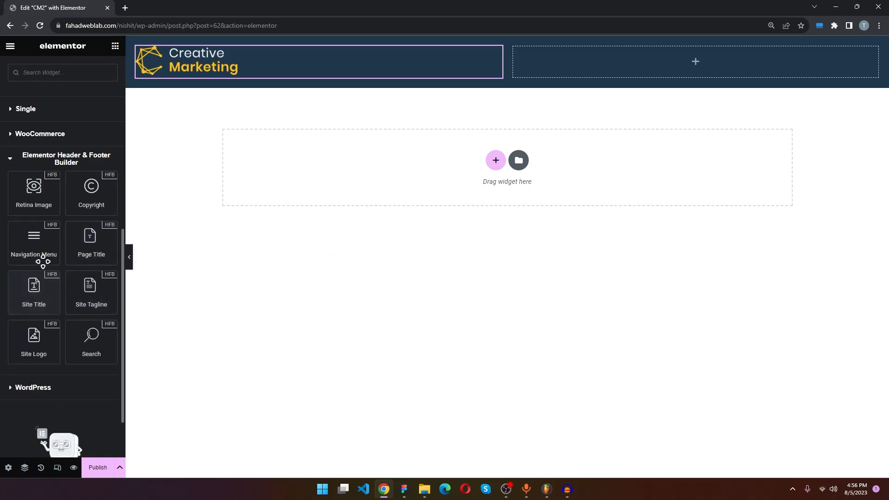
{"action": "left_click_drag", "start_coordinate": [37, 242], "coordinate": [704, 65]}
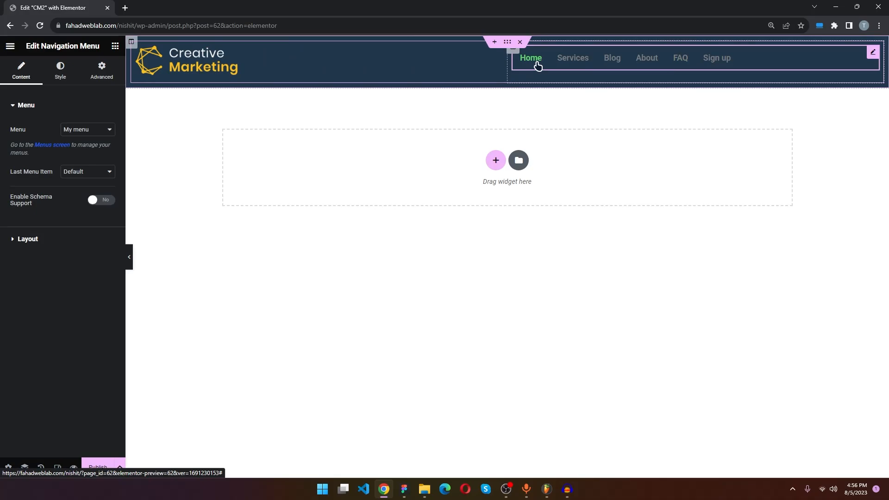
- Choose My menu as the menu shown by the Navigation Menu widget
{"action": "left_click", "coordinate": [109, 131]}
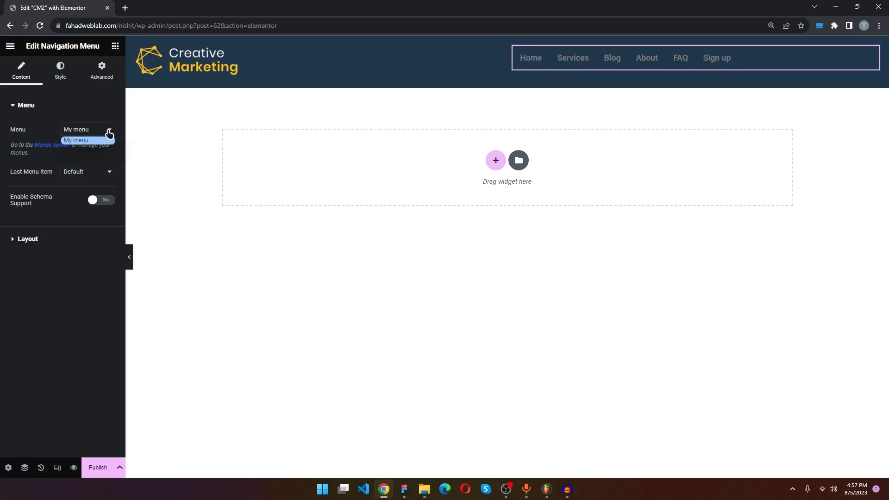
{"action": "left_click", "coordinate": [108, 131]}
{"action": "left_click", "coordinate": [99, 130]}
{"action": "left_click", "coordinate": [102, 140]}
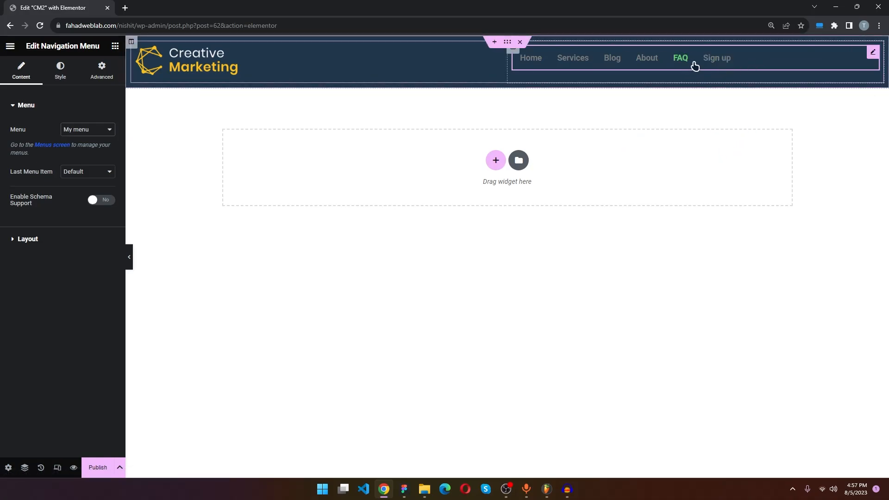
- Set the navigation menu's typography to the Poppins font family with weight 400 (Normal)
{"action": "left_click", "coordinate": [63, 76]}
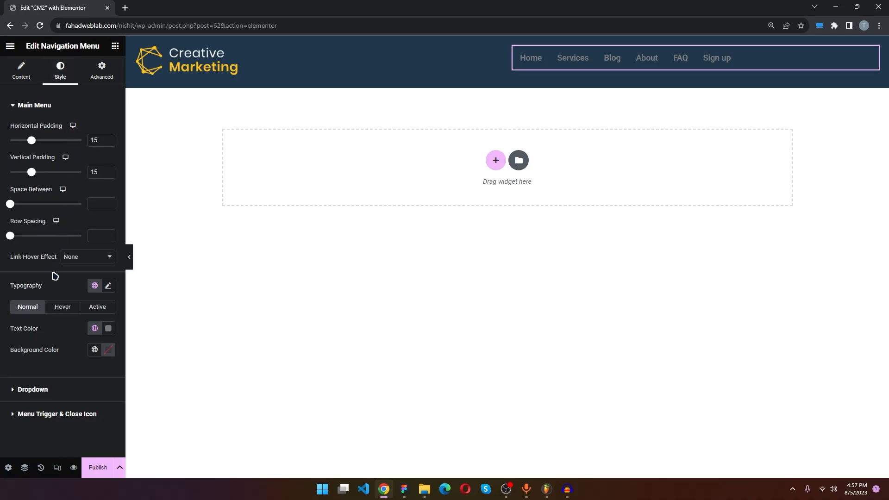
{"action": "left_click", "coordinate": [108, 287]}
{"action": "scroll", "coordinate": [61, 307], "scroll_direction": "down", "scroll_amount": 1}
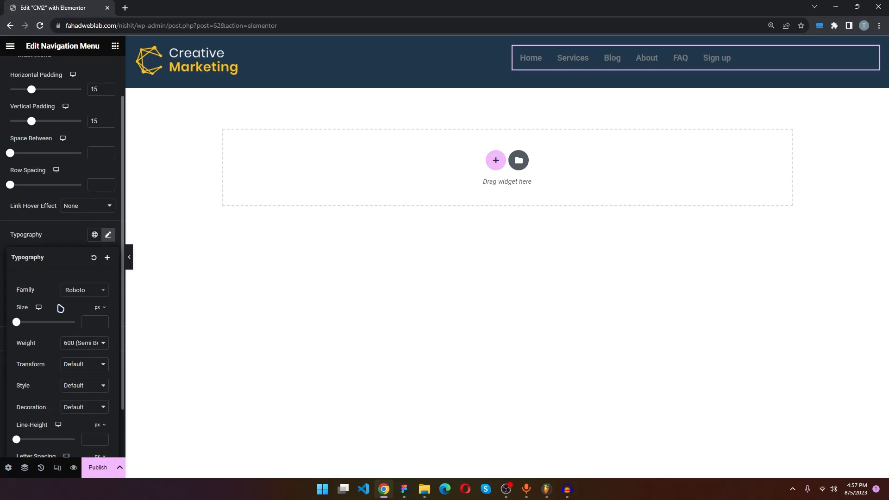
{"action": "left_click", "coordinate": [93, 294]}
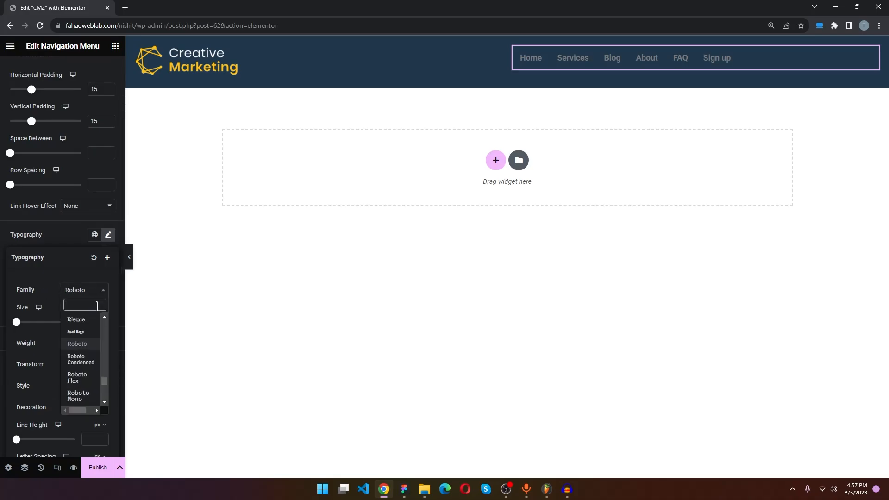
{"action": "type", "text": "popp"}
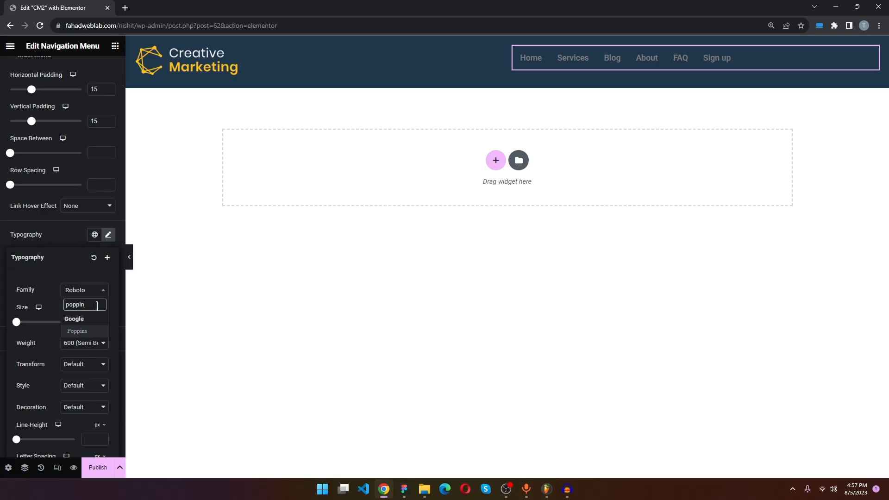
{"action": "type", "text": "in"}
{"action": "left_click", "coordinate": [87, 331]}
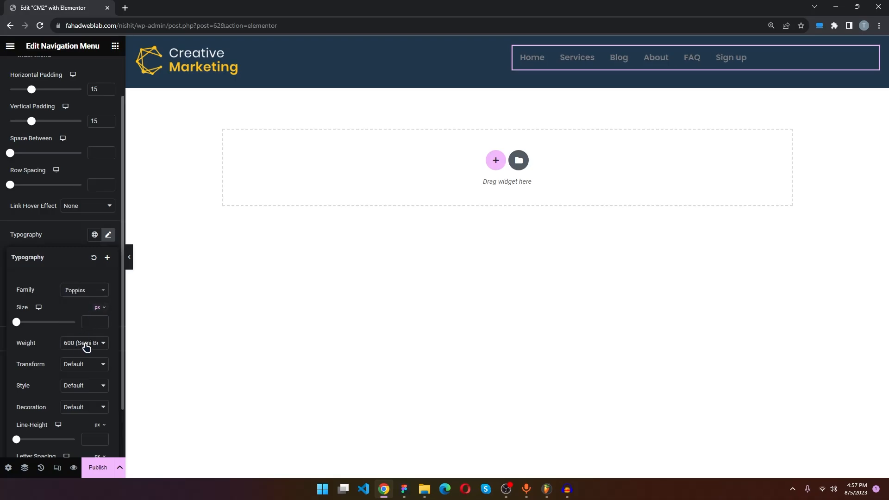
{"action": "left_click", "coordinate": [86, 345]}
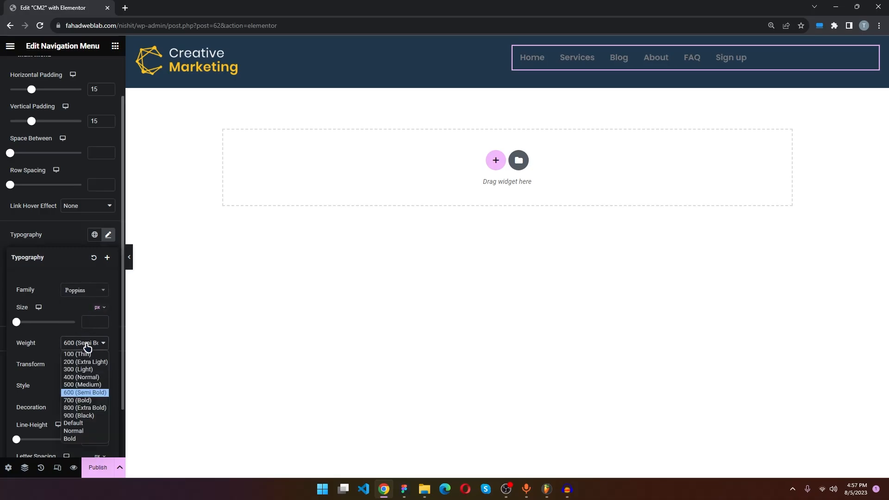
{"action": "left_click", "coordinate": [82, 377]}
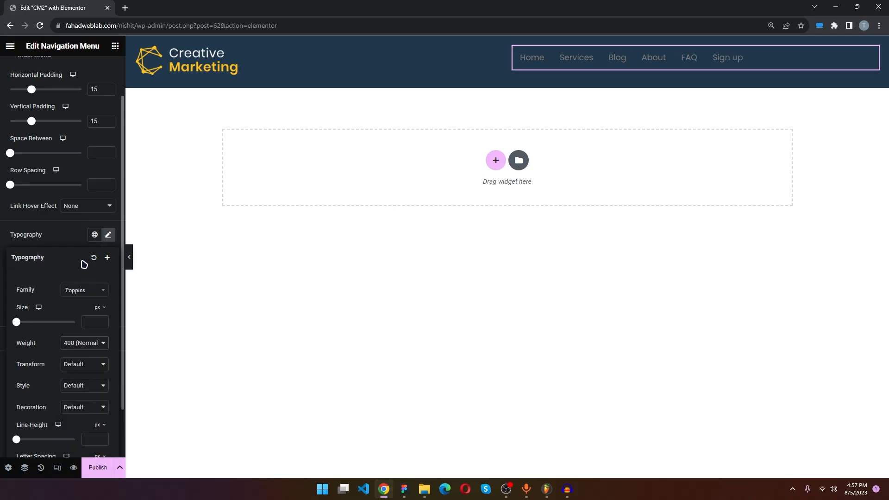
{"action": "left_click", "coordinate": [62, 237]}
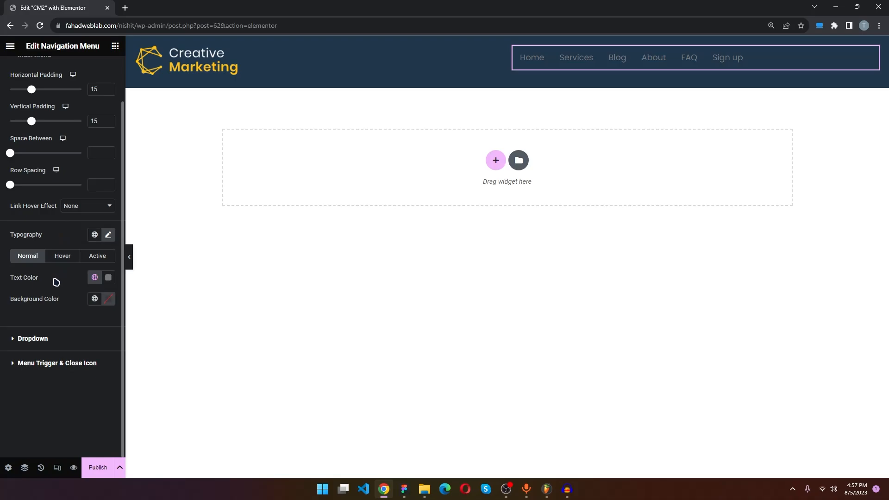
- Set the navigation menu's normal text color to a light gray, about #BFBFBF
{"action": "left_click", "coordinate": [108, 277]}
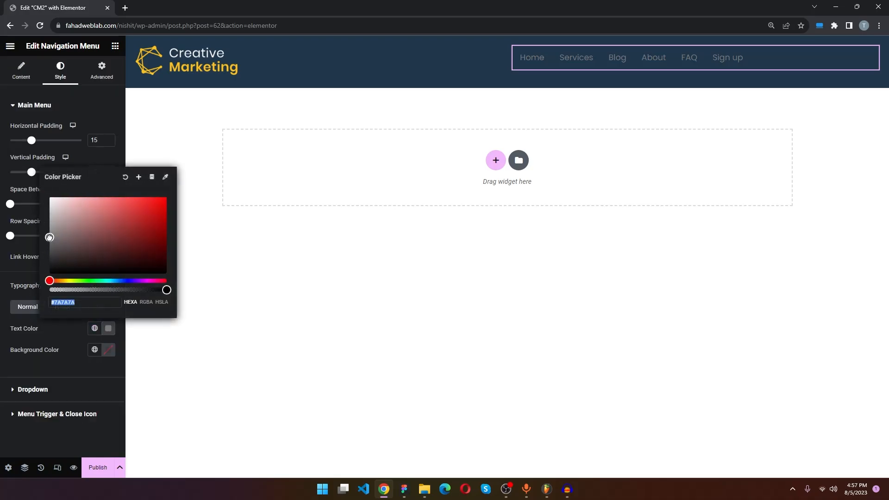
{"action": "left_click_drag", "start_coordinate": [49, 236], "coordinate": [48, 216]}
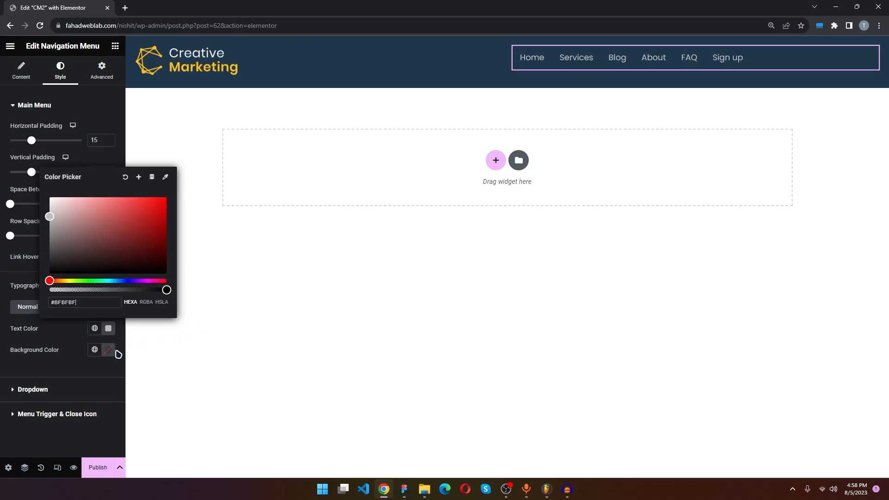
{"action": "left_click", "coordinate": [103, 371]}
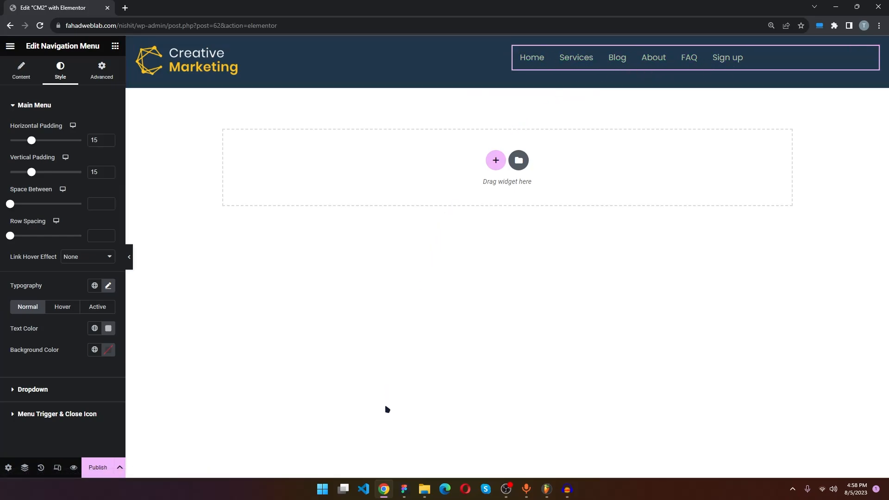
- Switch to Figma and copy the hex fill color FCC41C of the yellow rectangle below the design
{"action": "left_click", "coordinate": [404, 488]}
{"action": "left_click", "coordinate": [461, 430]}
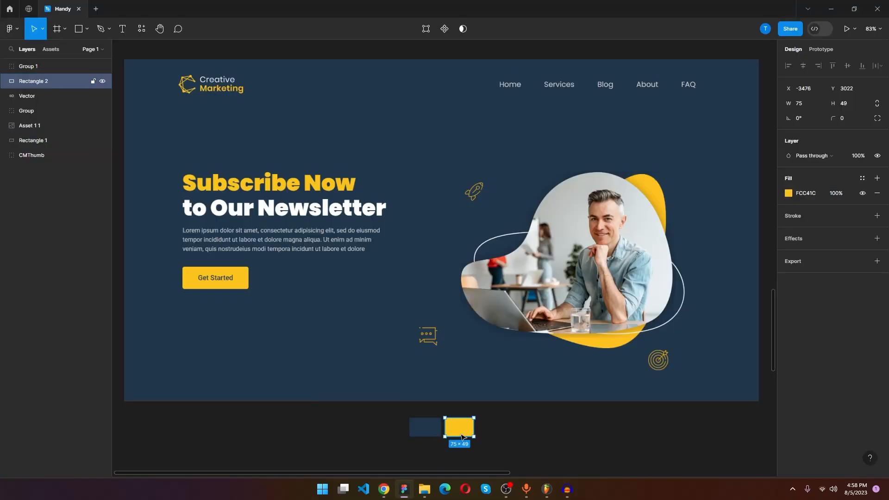
{"action": "left_click", "coordinate": [811, 197]}
{"action": "key", "text": "ctrl+c"}
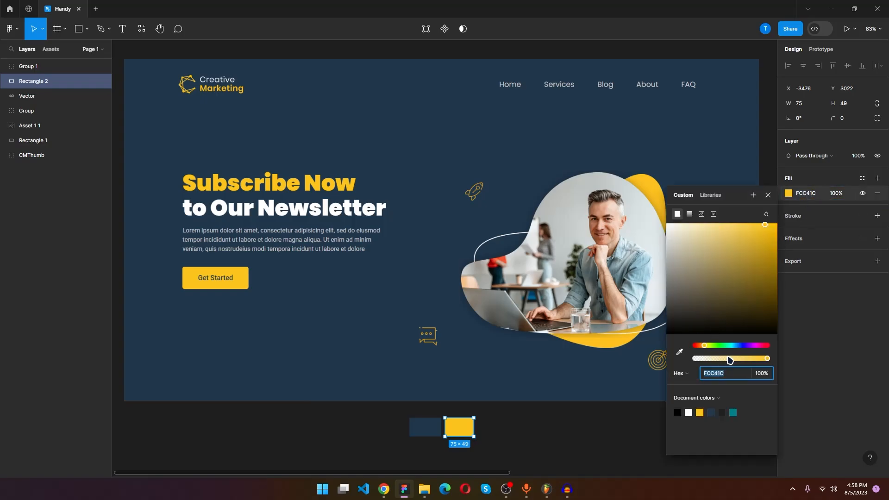
- Return to Elementor and set the navigation menu's hover text color to FCC41C
{"action": "left_click", "coordinate": [383, 489]}
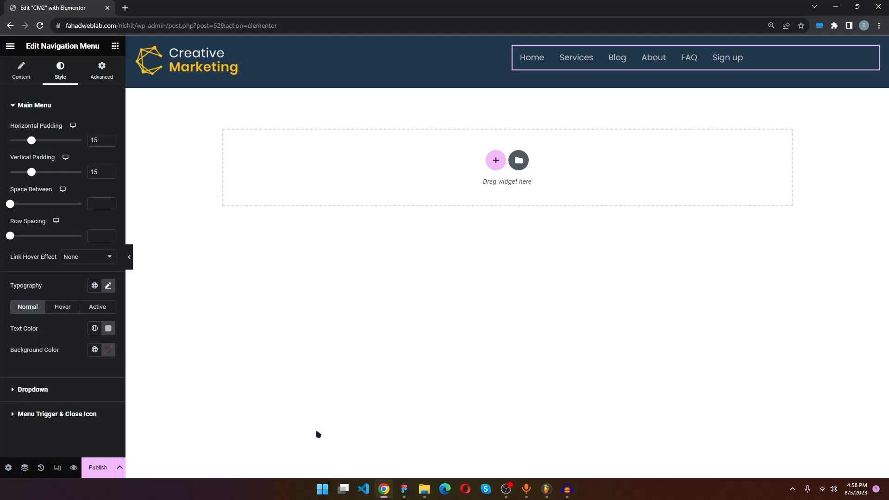
{"action": "left_click", "coordinate": [61, 310]}
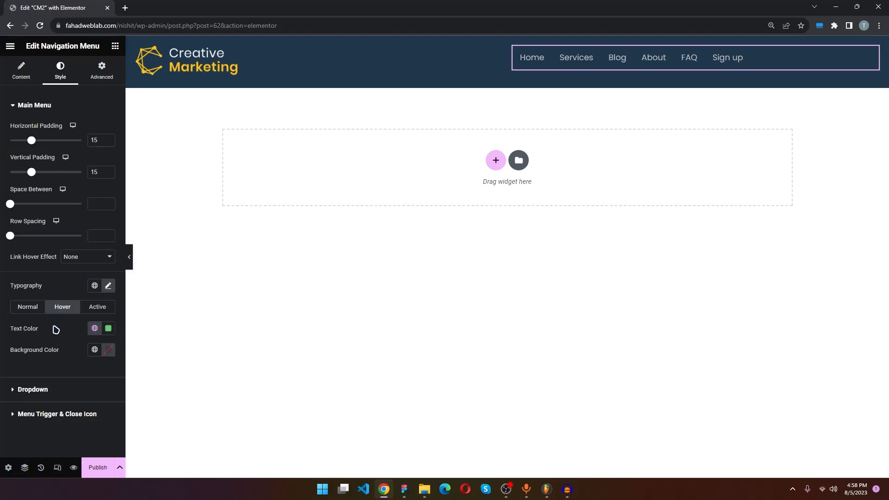
{"action": "left_click", "coordinate": [109, 330]}
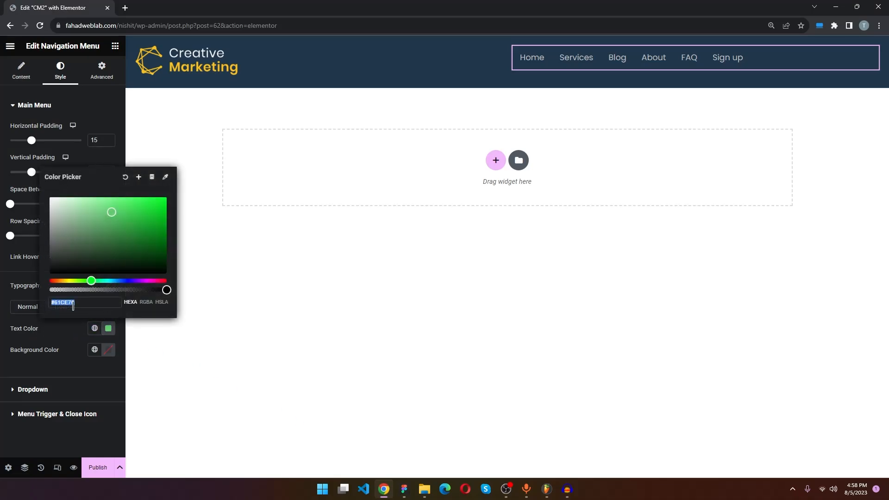
{"action": "key", "text": "ctrl+v"}
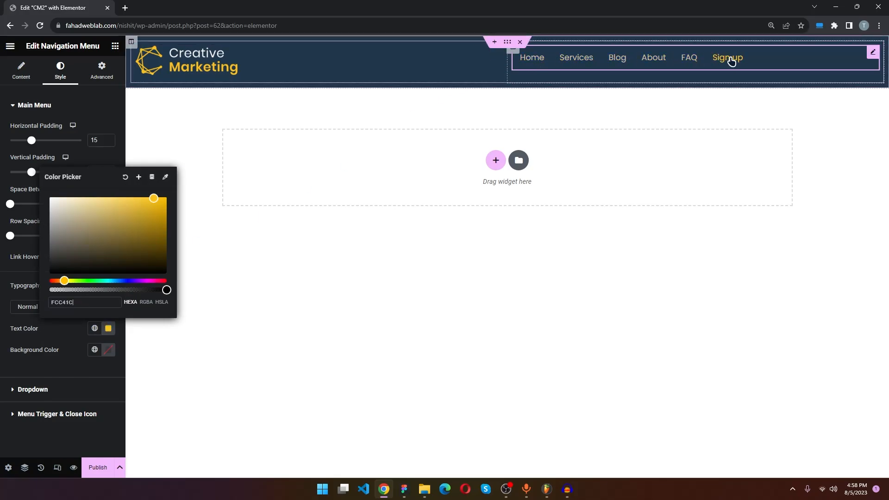
{"action": "left_click", "coordinate": [583, 101]}
{"action": "left_click", "coordinate": [96, 308]}
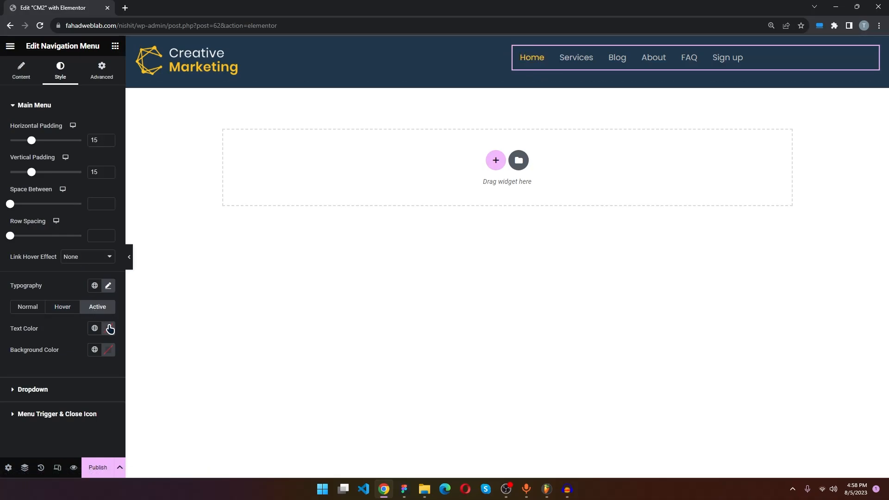
{"action": "left_click", "coordinate": [109, 329]}
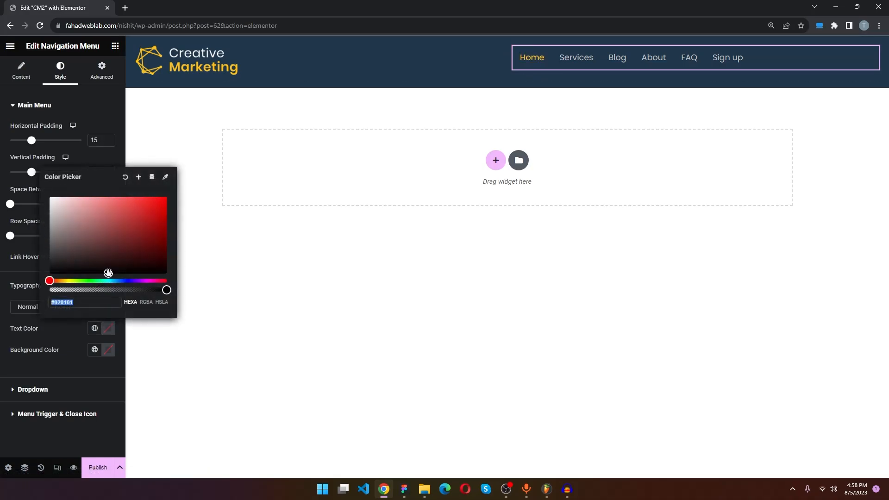
{"action": "left_click", "coordinate": [115, 334]}
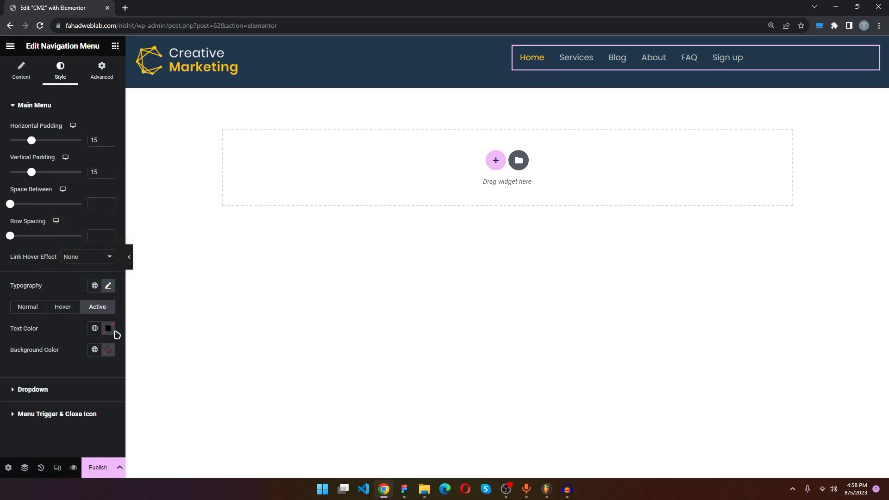
{"action": "left_click", "coordinate": [26, 309]}
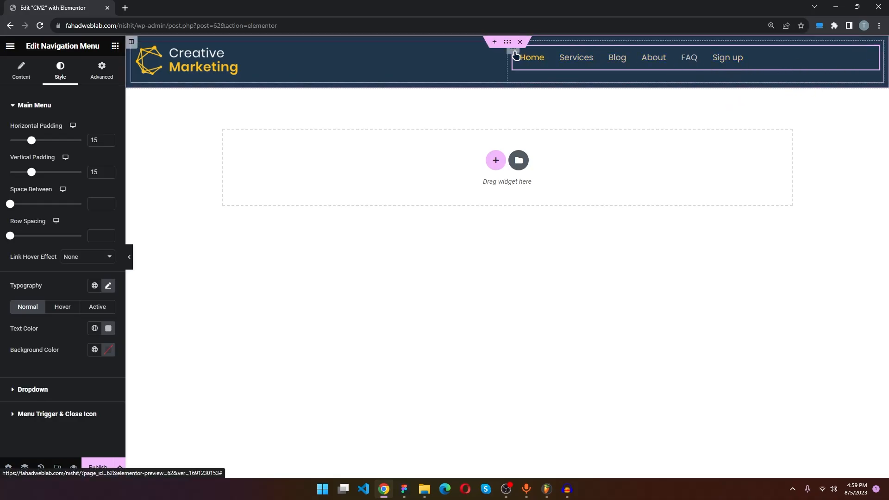
- Set the vertical alignment of the inner section's second column, which holds the navigation menu, to Middle
{"action": "left_click", "coordinate": [24, 467]}
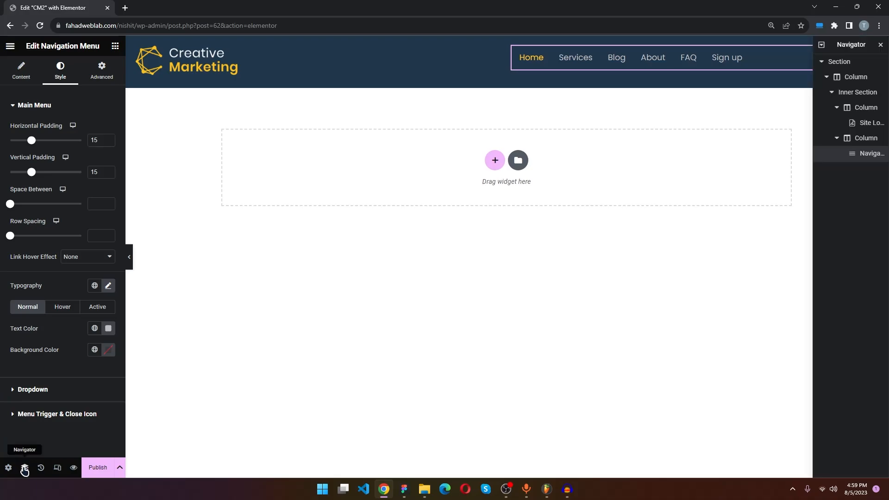
{"action": "left_click", "coordinate": [858, 139]}
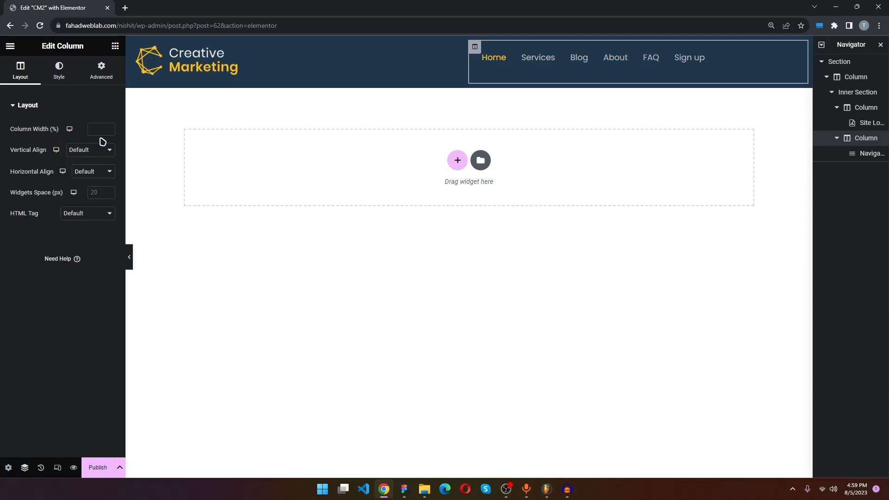
{"action": "left_click", "coordinate": [90, 150]}
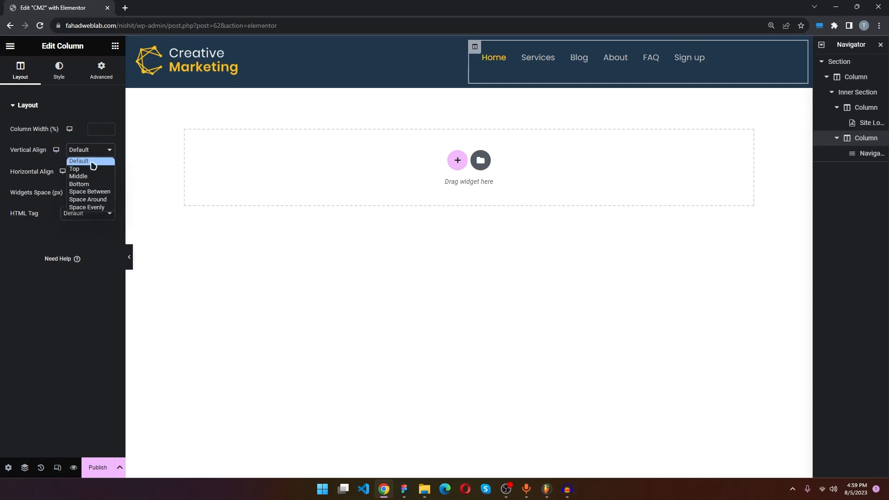
{"action": "left_click", "coordinate": [92, 178]}
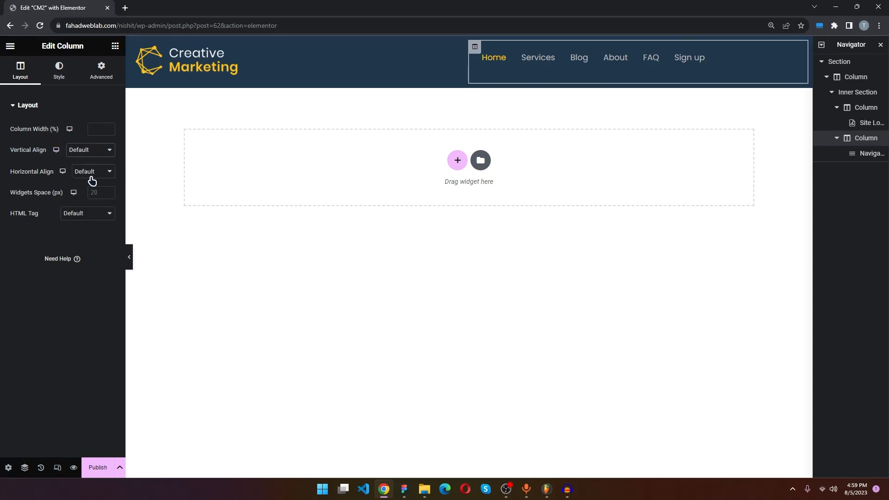
- Align the navigation menu to the right within its column
{"action": "left_click", "coordinate": [565, 66]}
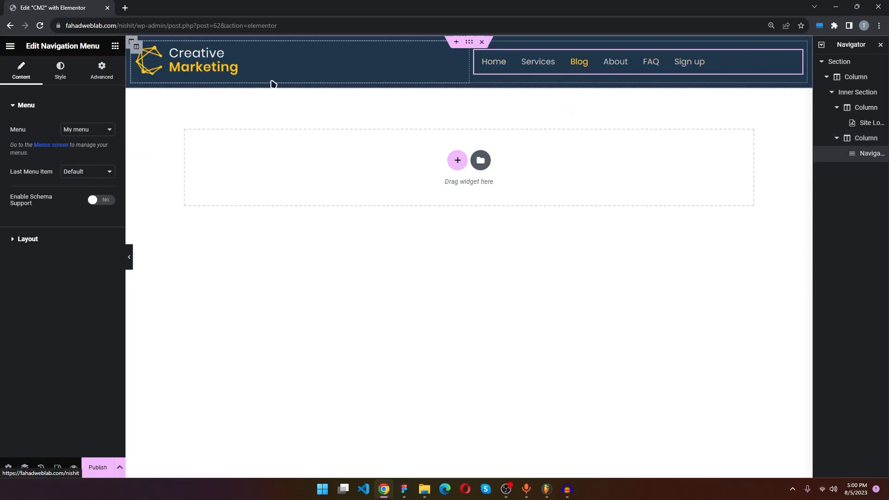
{"action": "left_click", "coordinate": [28, 240]}
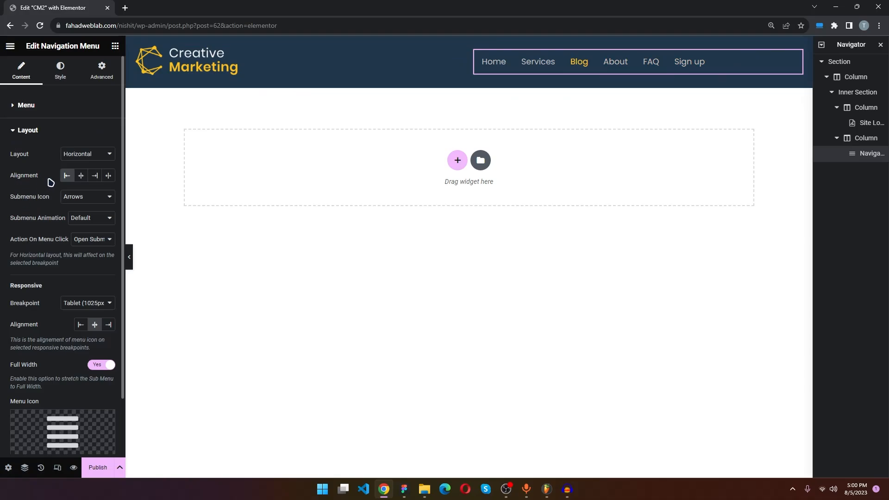
{"action": "left_click", "coordinate": [95, 178]}
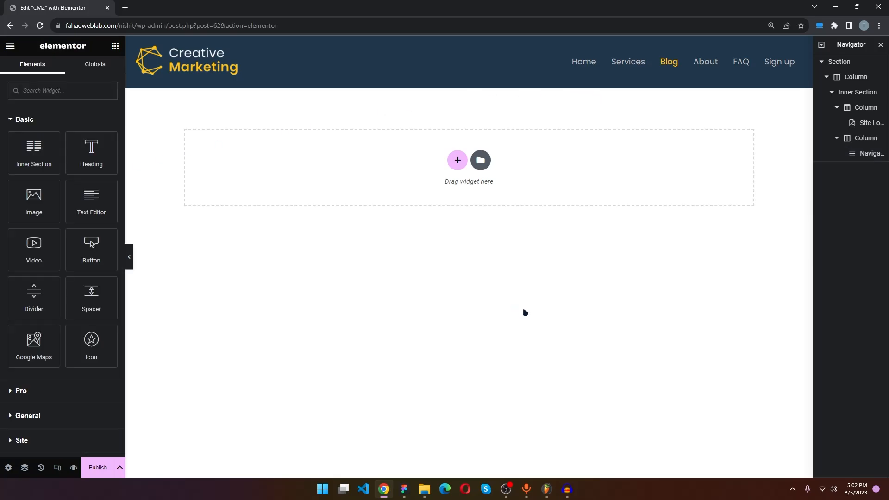
- Check the header layout and side spacing in the Figma design and return to Elementor
{"action": "left_click", "coordinate": [402, 498]}
{"action": "left_click", "coordinate": [770, 195]}
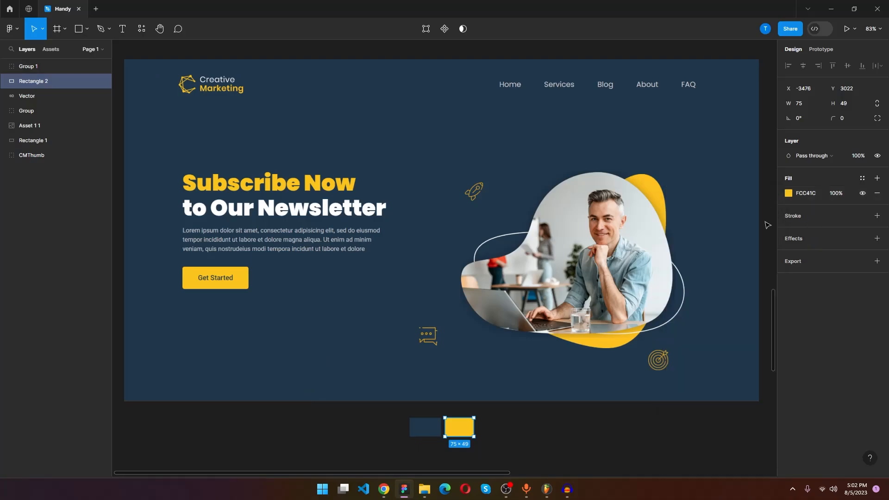
{"action": "scroll", "coordinate": [767, 225], "scroll_direction": "up", "scroll_amount": 1}
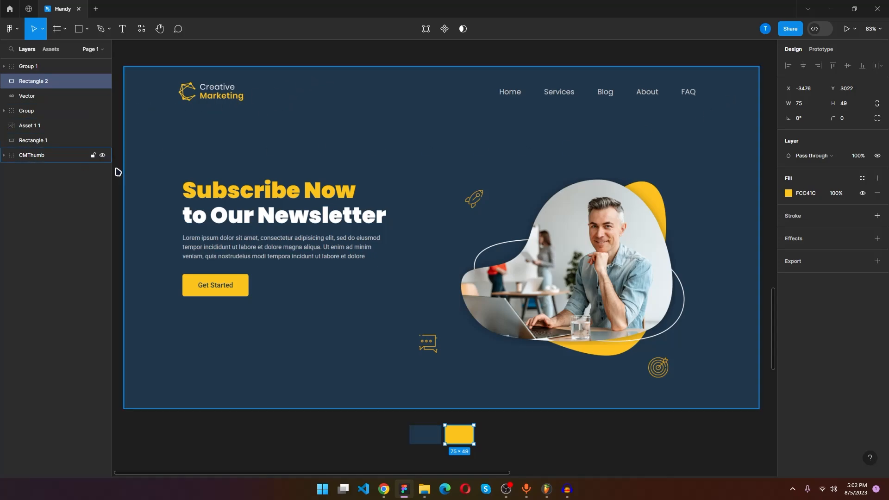
{"action": "left_click", "coordinate": [383, 489]}
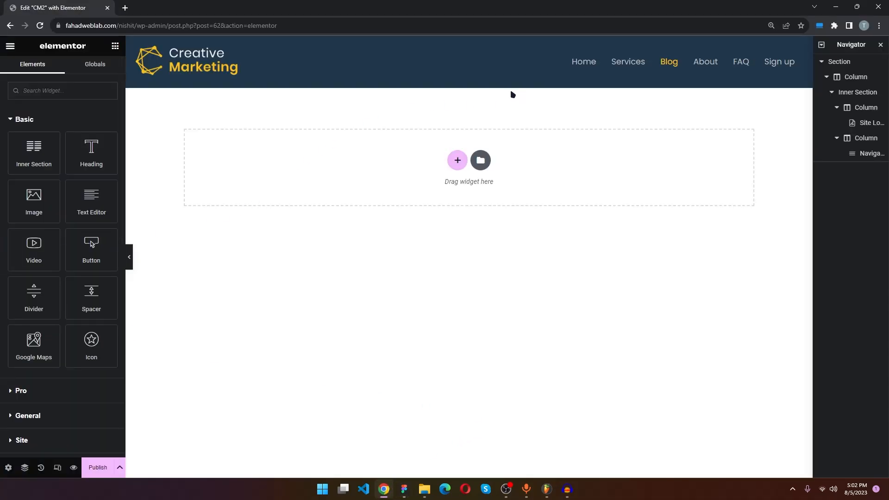
- Unlink the header section's padding values, change the unit to percent, and set right and left padding to 8
{"action": "left_click", "coordinate": [847, 65]}
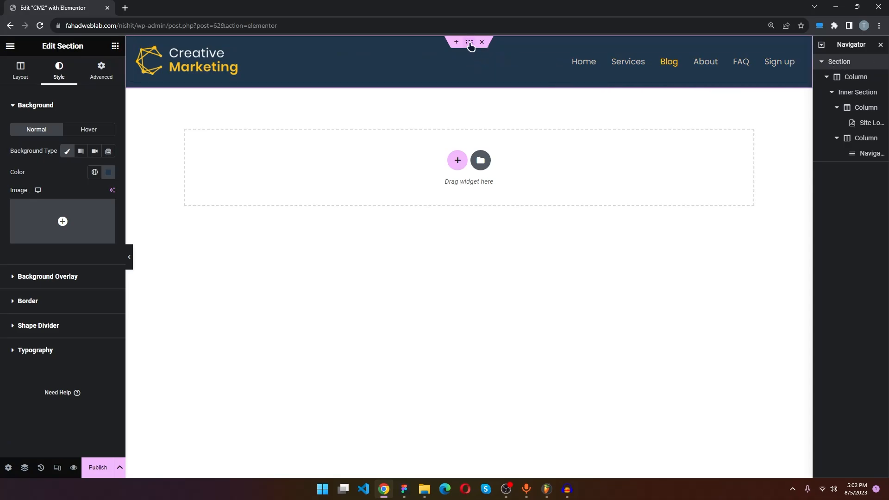
{"action": "left_click", "coordinate": [95, 72]}
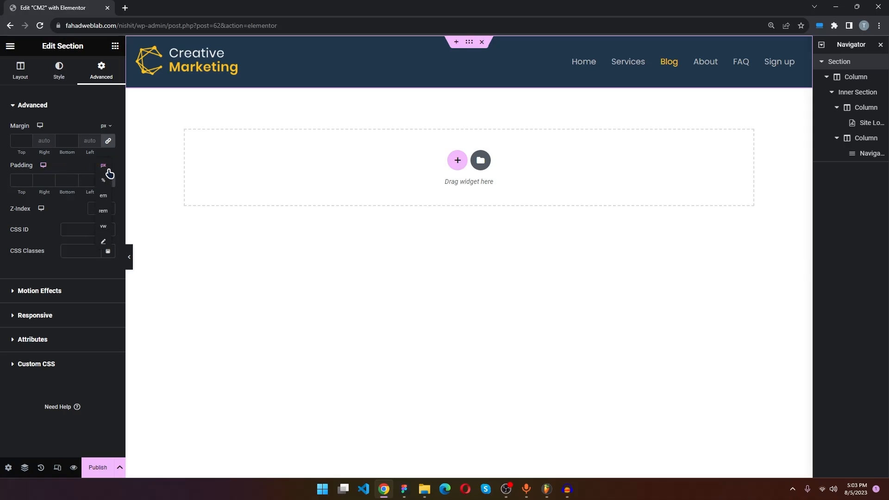
{"action": "left_click", "coordinate": [28, 182]}
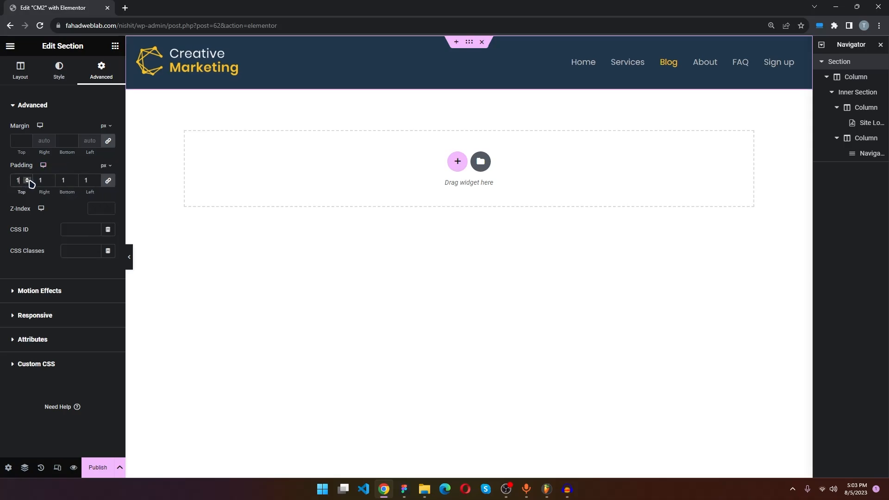
{"action": "left_click", "coordinate": [109, 184]}
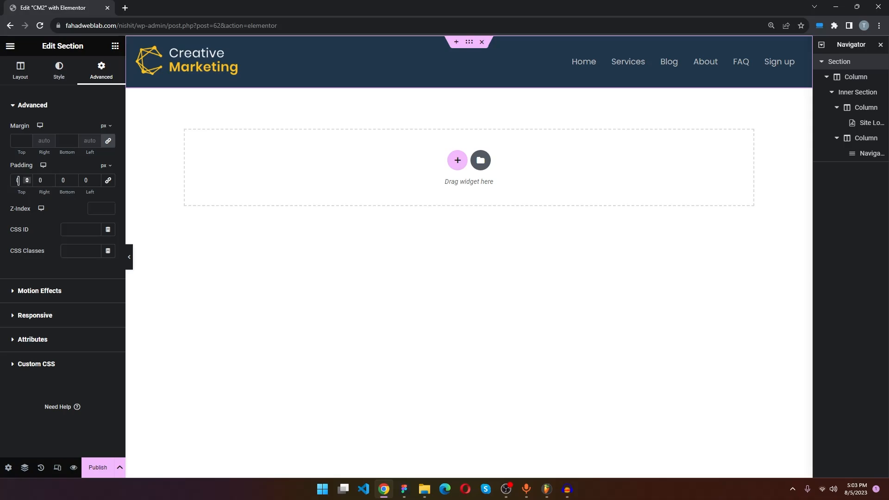
{"action": "left_click", "coordinate": [106, 165]}
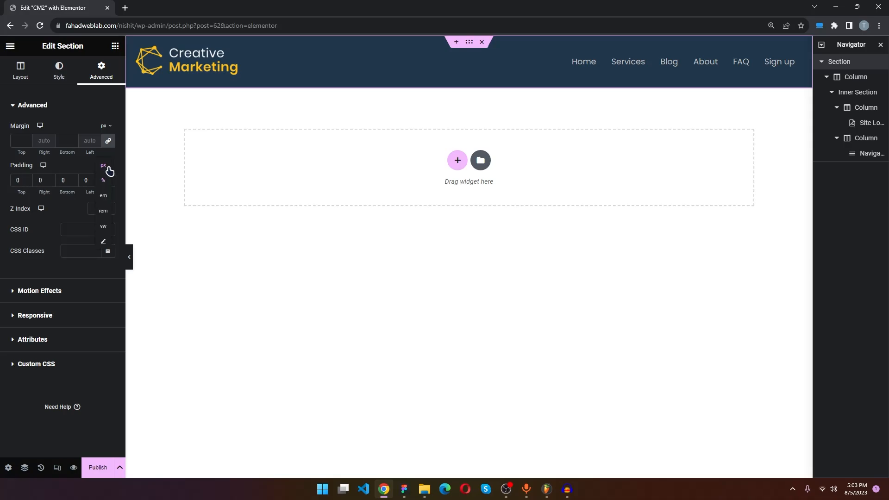
{"action": "left_click", "coordinate": [106, 182]}
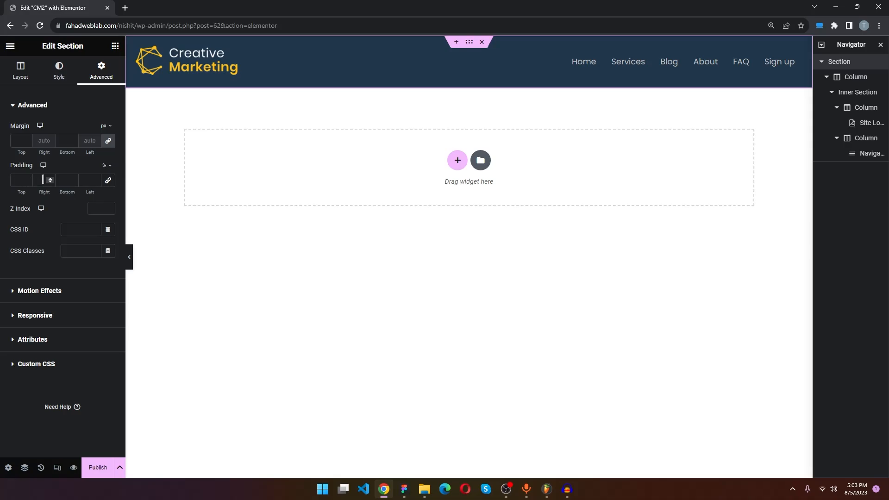
{"action": "type", "text": "8"}
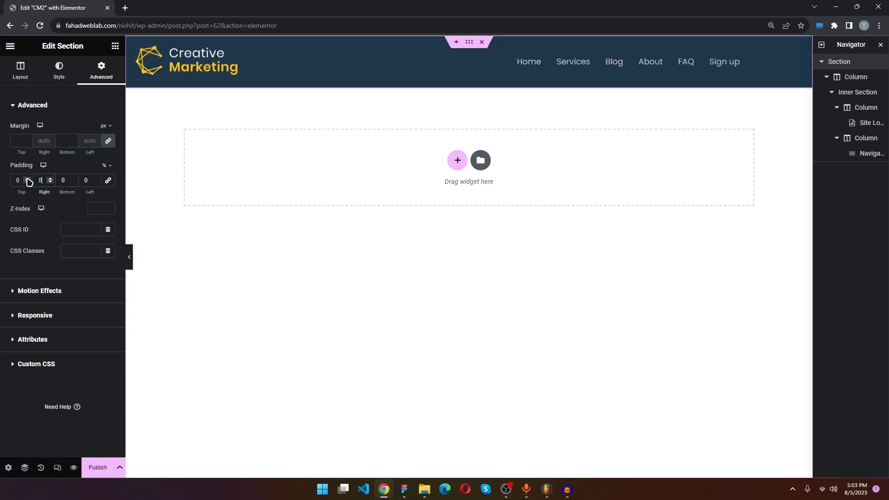
{"action": "left_click", "coordinate": [93, 182]}
{"action": "type", "text": "8"}
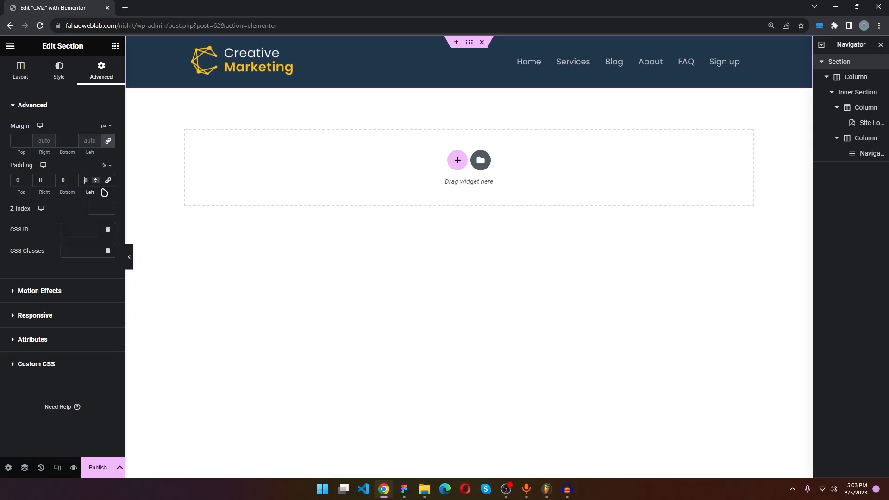
- Set the header section's top and bottom padding to 2%
{"action": "left_click", "coordinate": [29, 178]}
{"action": "left_click", "coordinate": [29, 178]}
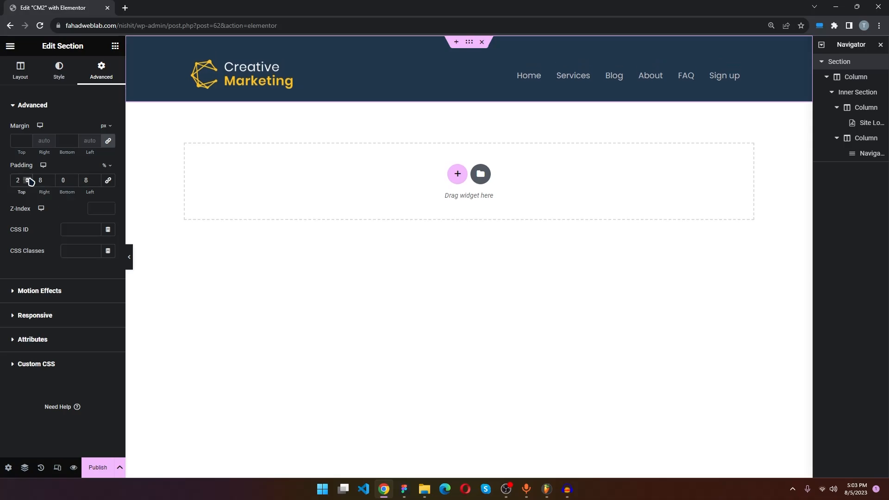
{"action": "left_click", "coordinate": [73, 178]}
{"action": "left_click", "coordinate": [73, 178]}
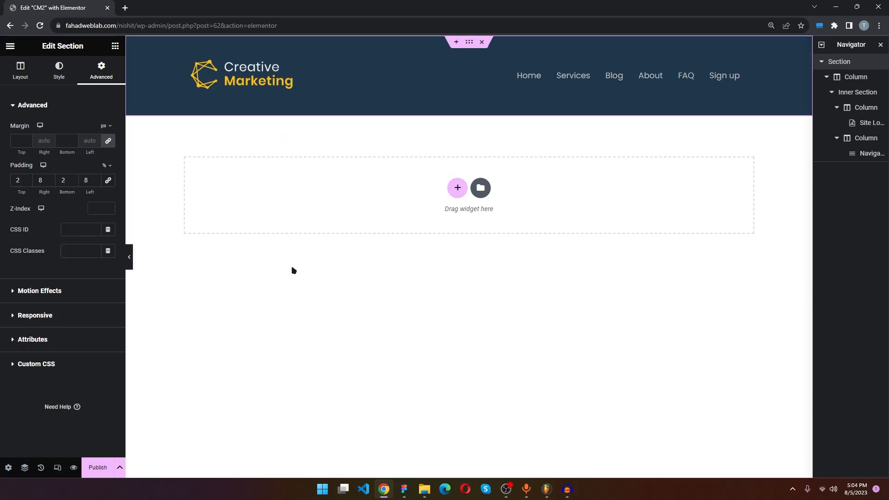
- Add a new single-column section below the header section
{"action": "left_click", "coordinate": [394, 211]}
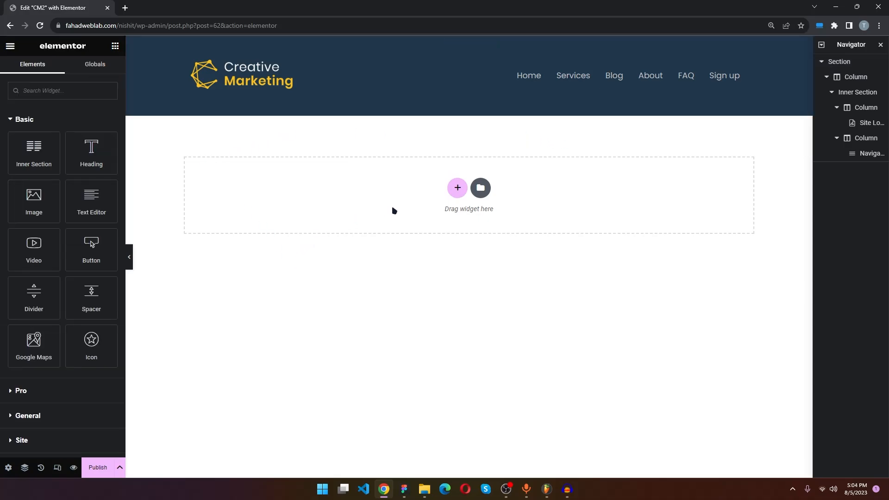
{"action": "left_click", "coordinate": [457, 188]}
{"action": "left_click", "coordinate": [339, 215]}
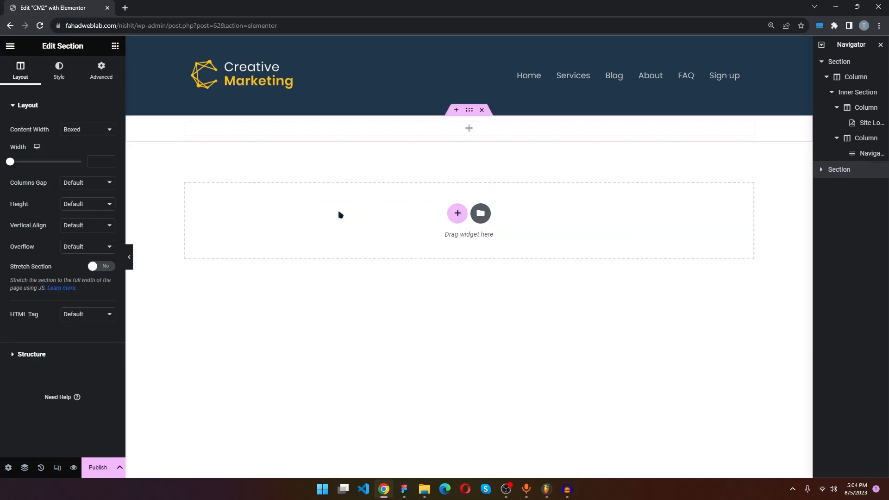
- Set the content width of the new section below the header to Full Width
{"action": "left_click", "coordinate": [72, 131]}
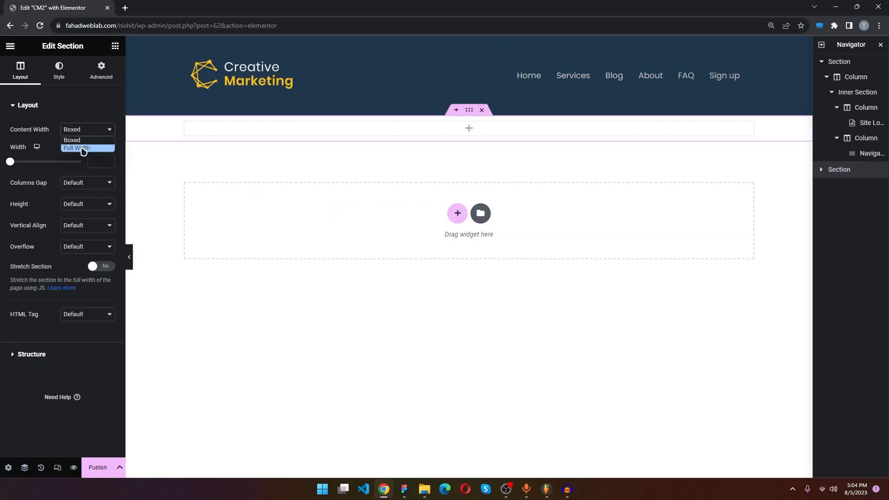
{"action": "left_click", "coordinate": [85, 148]}
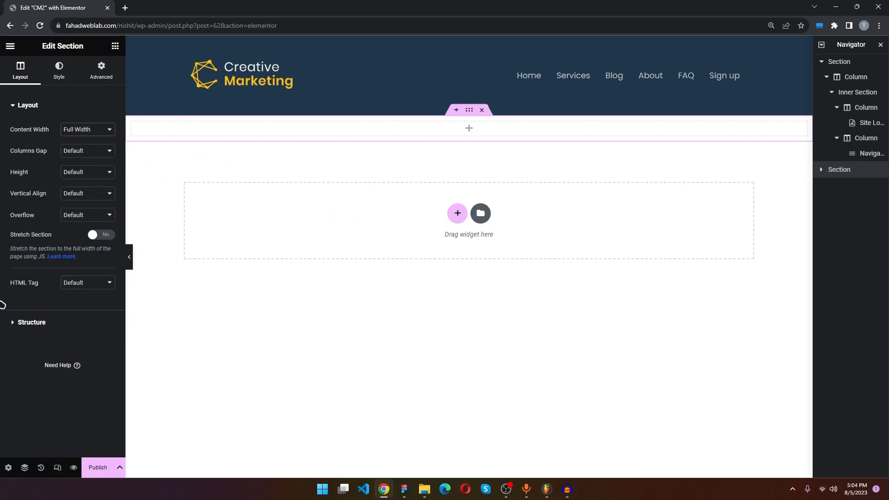
{"action": "left_click", "coordinate": [115, 47]}
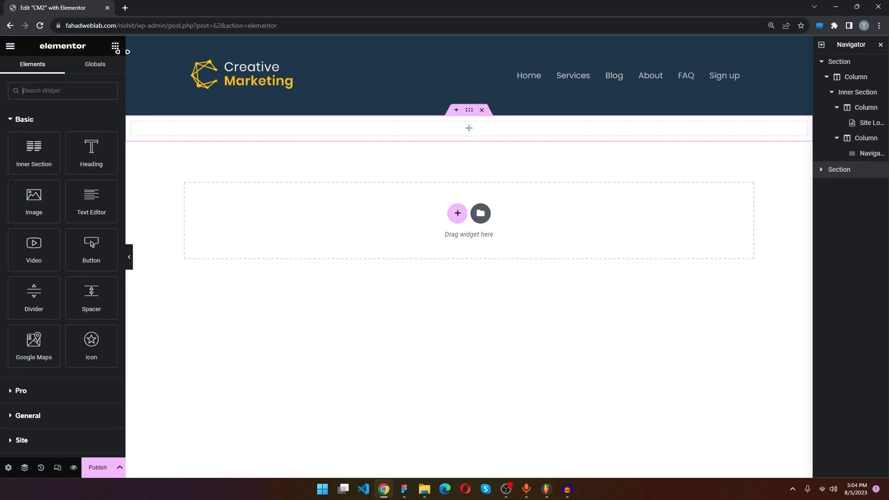
{"action": "mouse_move", "coordinate": [34, 150]}
{"action": "left_mouse_down"}
{"action": "mouse_move", "coordinate": [296, 155]}
{"action": "mouse_move", "coordinate": [479, 130]}
{"action": "mouse_move", "coordinate": [174, 124]}
{"action": "mouse_move", "coordinate": [31, 149]}
{"action": "left_mouse_up"}
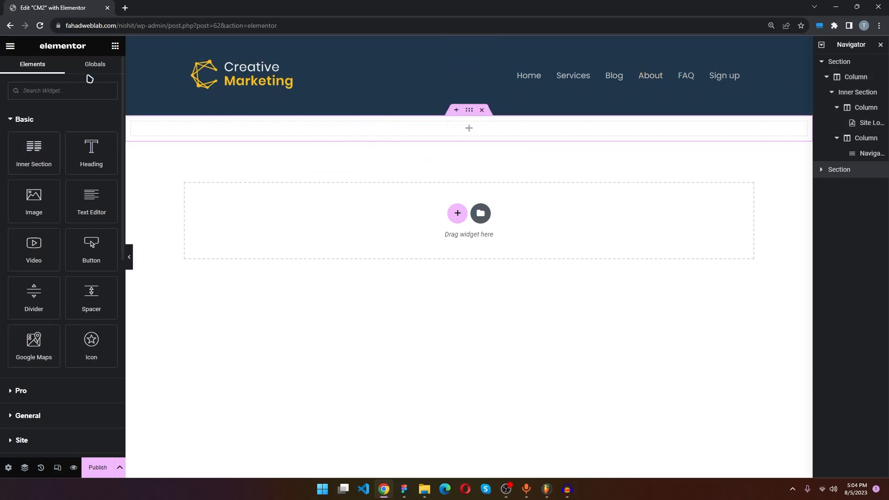
- Give the section below the header a classic background color of 20364B, copied from the dark blue swatch in Figma
{"action": "left_click", "coordinate": [469, 111]}
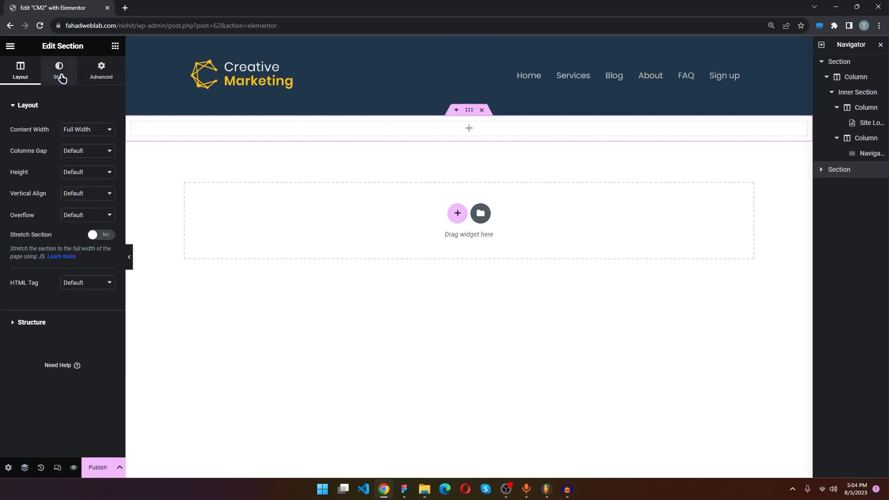
{"action": "left_click", "coordinate": [62, 77]}
{"action": "left_click", "coordinate": [68, 152]}
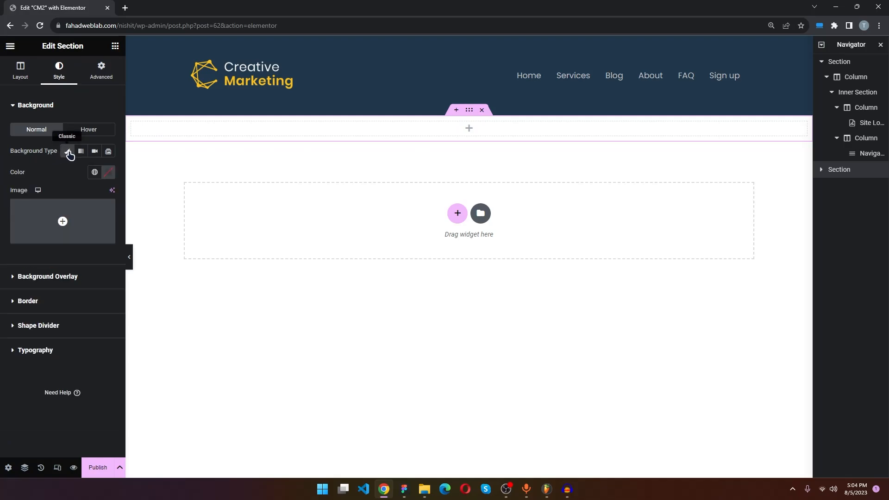
{"action": "left_click", "coordinate": [110, 173]}
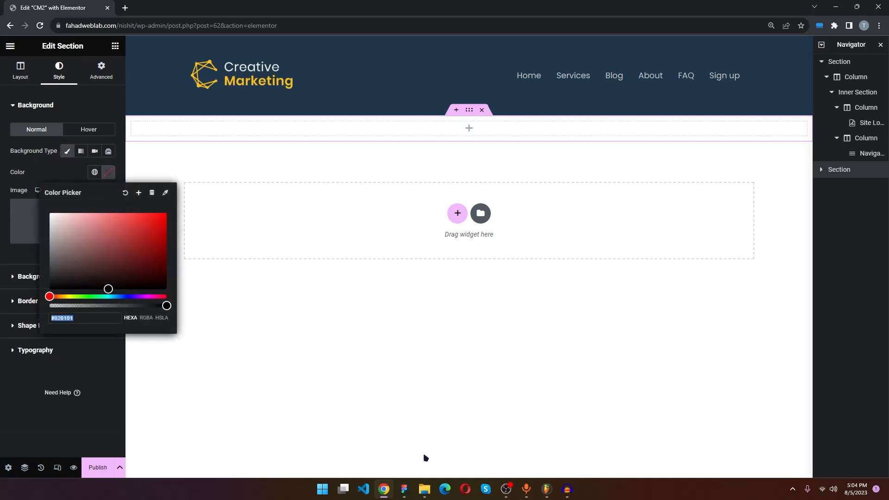
{"action": "left_click", "coordinate": [404, 489]}
{"action": "left_click", "coordinate": [425, 434]}
{"action": "left_click", "coordinate": [808, 195]}
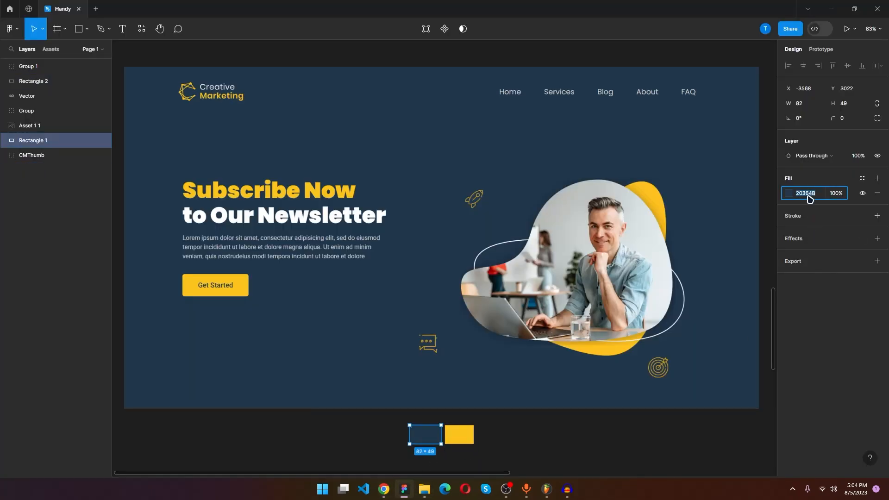
{"action": "left_click", "coordinate": [807, 196]}
{"action": "right_click", "coordinate": [712, 374]}
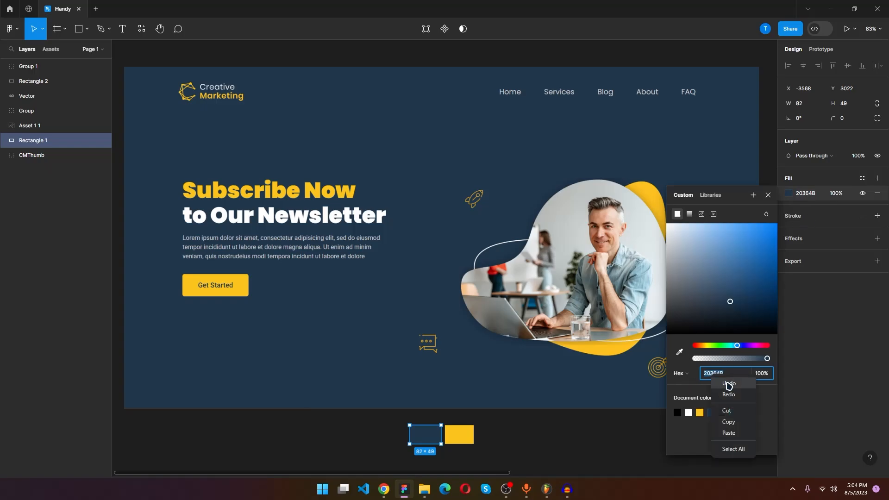
{"action": "left_click", "coordinate": [730, 411]}
{"action": "left_click", "coordinate": [382, 489]}
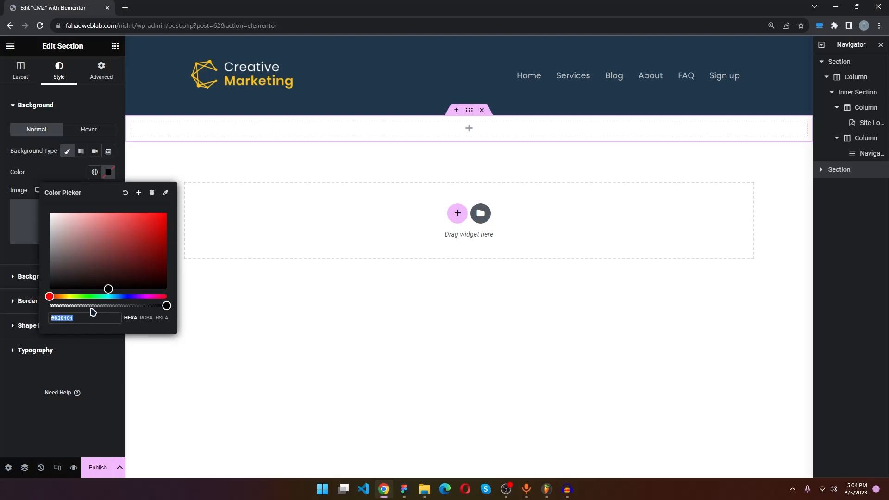
{"action": "key", "text": "ctrl+v"}
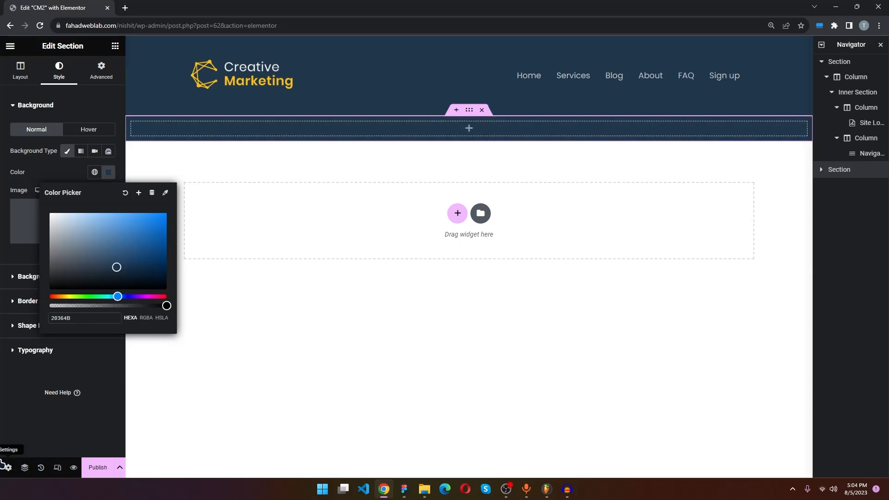
- Switch the section's padding to percent, unlink the values, and set top and bottom padding to 2
{"action": "left_click", "coordinate": [92, 70]}
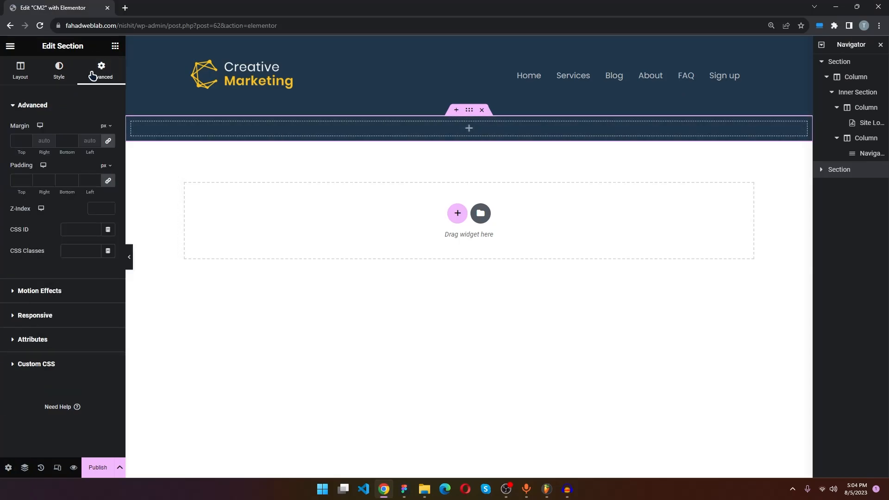
{"action": "left_click", "coordinate": [108, 182]}
{"action": "left_click", "coordinate": [110, 169]}
{"action": "left_click", "coordinate": [107, 182]}
{"action": "left_click", "coordinate": [28, 178]}
{"action": "left_click", "coordinate": [27, 178]}
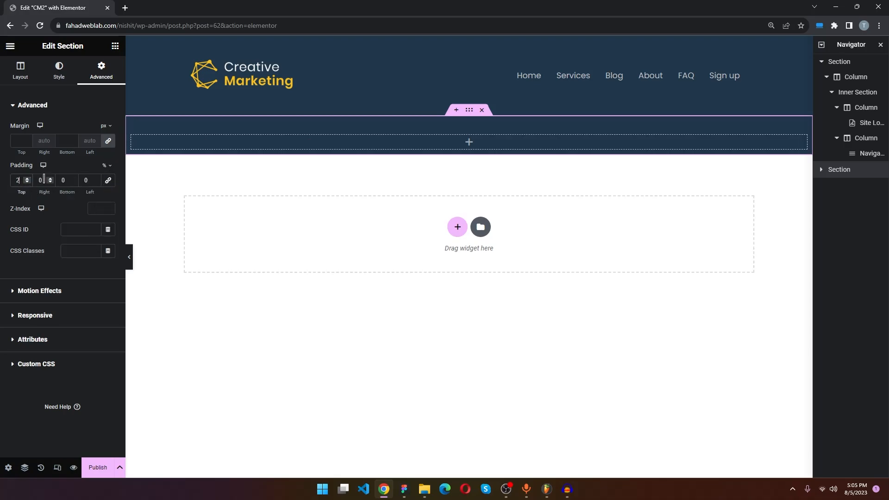
{"action": "left_click", "coordinate": [74, 179]}
{"action": "left_click", "coordinate": [73, 178]}
- Set the section's right and left padding to 8%
{"action": "left_click", "coordinate": [50, 178]}
{"action": "left_click", "coordinate": [50, 178]}
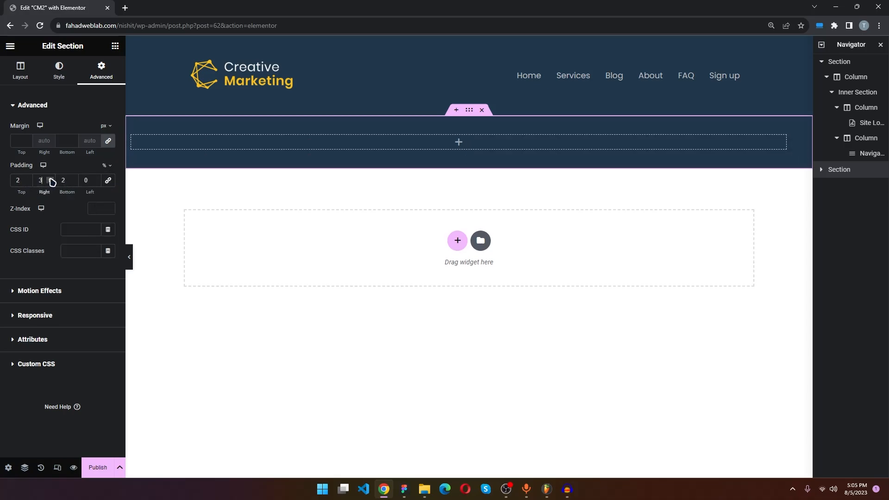
{"action": "left_click", "coordinate": [50, 178]}
{"action": "left_click", "coordinate": [50, 179]}
{"action": "left_click", "coordinate": [50, 178]}
{"action": "left_click", "coordinate": [50, 178]}
{"action": "left_click", "coordinate": [50, 178]}
{"action": "left_click", "coordinate": [50, 178]}
{"action": "left_click", "coordinate": [95, 178]}
{"action": "left_click", "coordinate": [95, 178]}
{"action": "left_click", "coordinate": [94, 178]}
{"action": "left_click", "coordinate": [95, 178]}
{"action": "left_click", "coordinate": [95, 178]}
{"action": "left_click", "coordinate": [94, 178]}
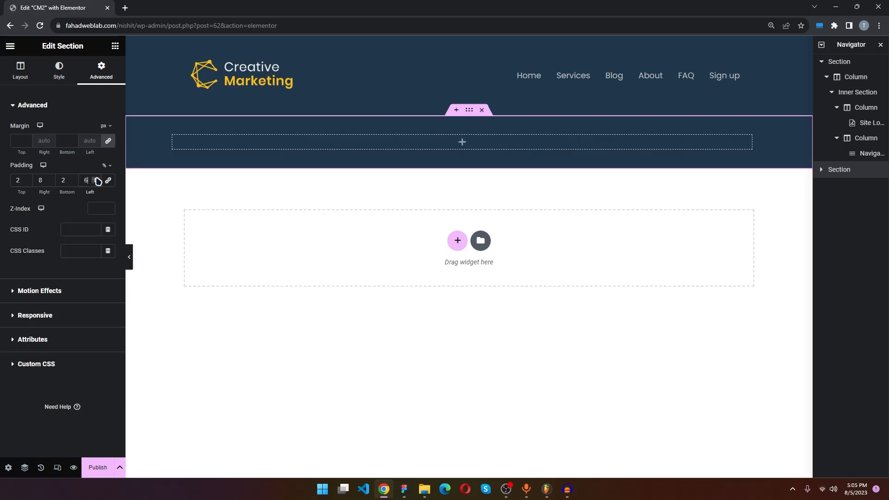
{"action": "left_click", "coordinate": [94, 178]}
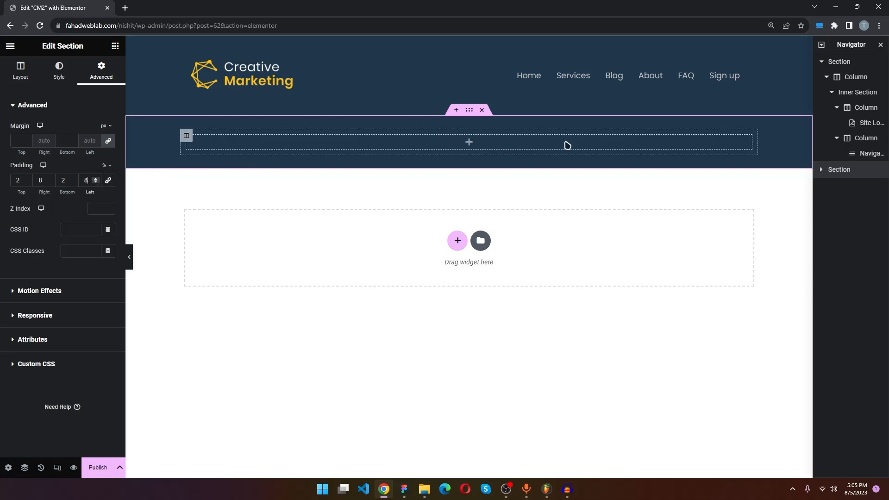
- Add a two-column inner section inside the hero section and set its content width to Full Width
{"action": "left_click", "coordinate": [822, 172]}
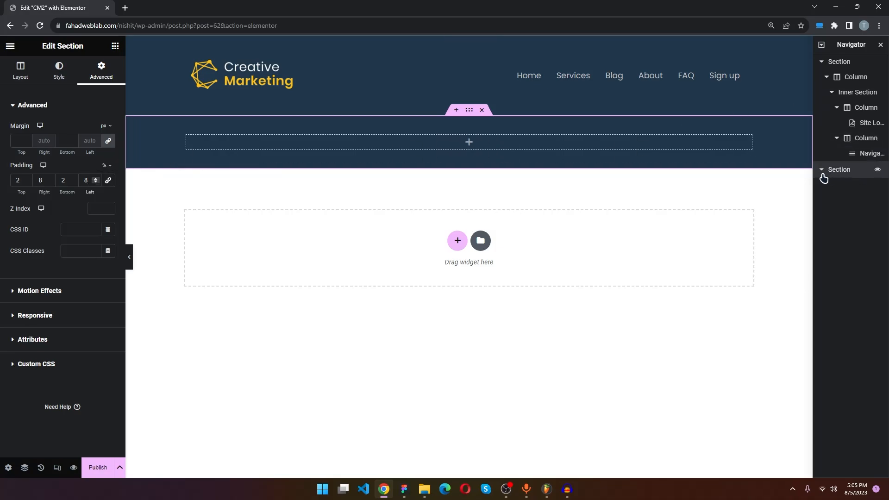
{"action": "left_click", "coordinate": [116, 47]}
{"action": "left_click_drag", "start_coordinate": [33, 148], "coordinate": [481, 141]}
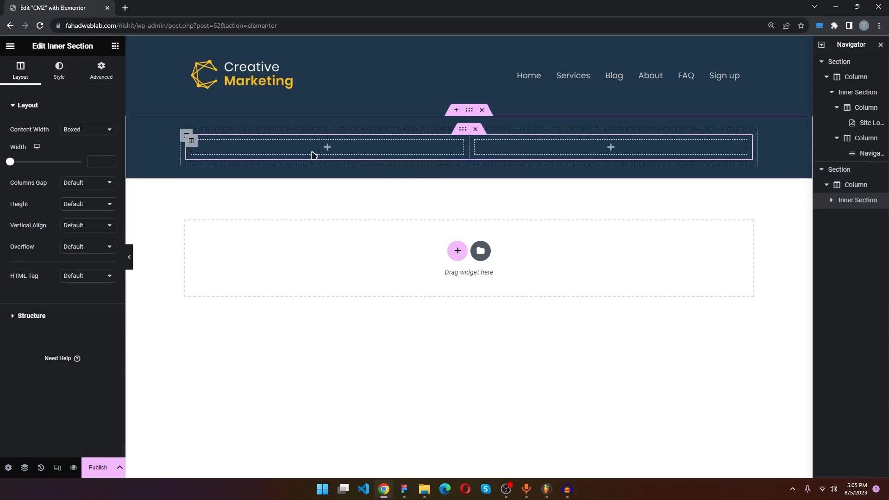
{"action": "left_click", "coordinate": [88, 129]}
{"action": "left_click", "coordinate": [88, 149]}
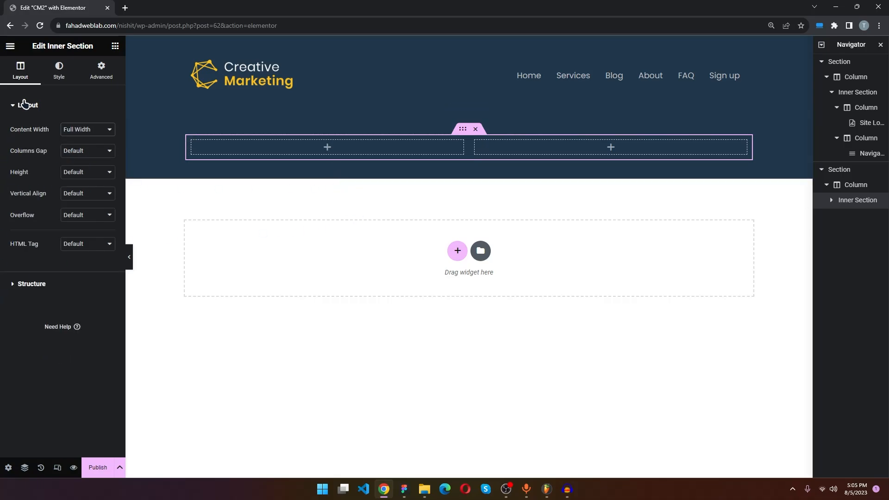
{"action": "left_click", "coordinate": [95, 70]}
{"action": "left_click", "coordinate": [20, 70]}
- Add a heading to the inner section's first column with the title "Subscribe now to see our newsletter"
{"action": "left_click", "coordinate": [115, 46]}
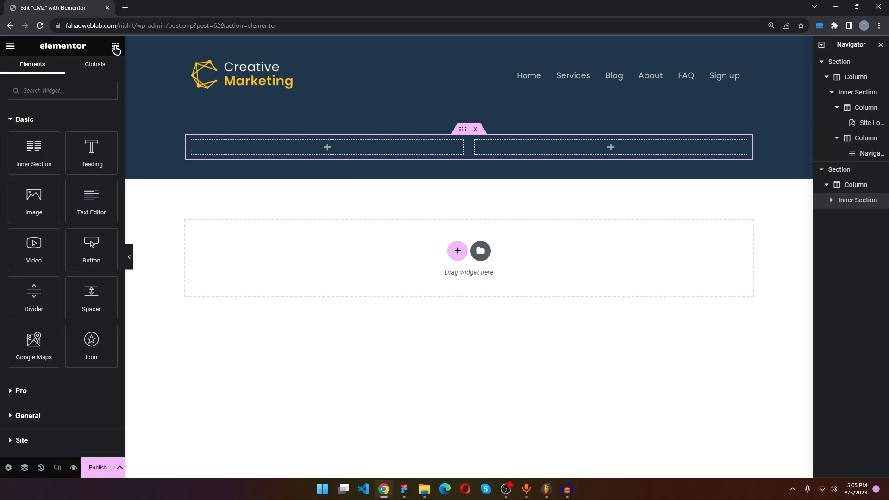
{"action": "left_click_drag", "start_coordinate": [91, 149], "coordinate": [311, 155]}
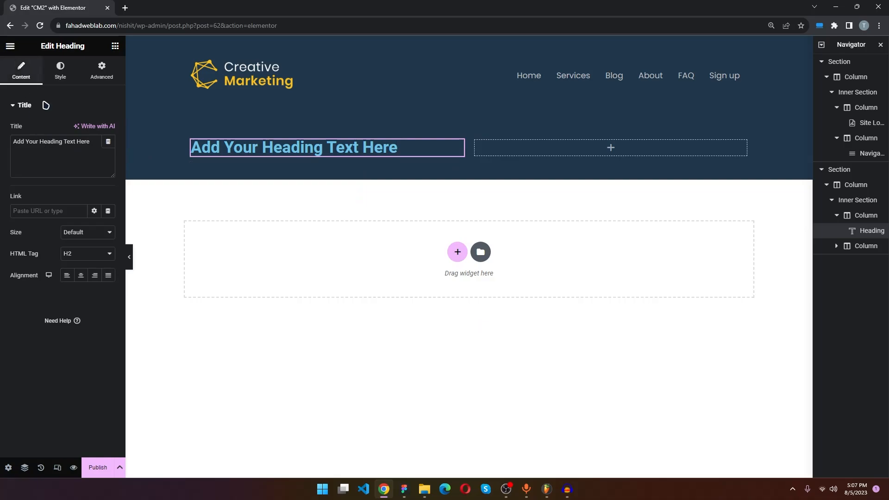
{"action": "left_click_drag", "start_coordinate": [97, 143], "coordinate": [3, 146]}
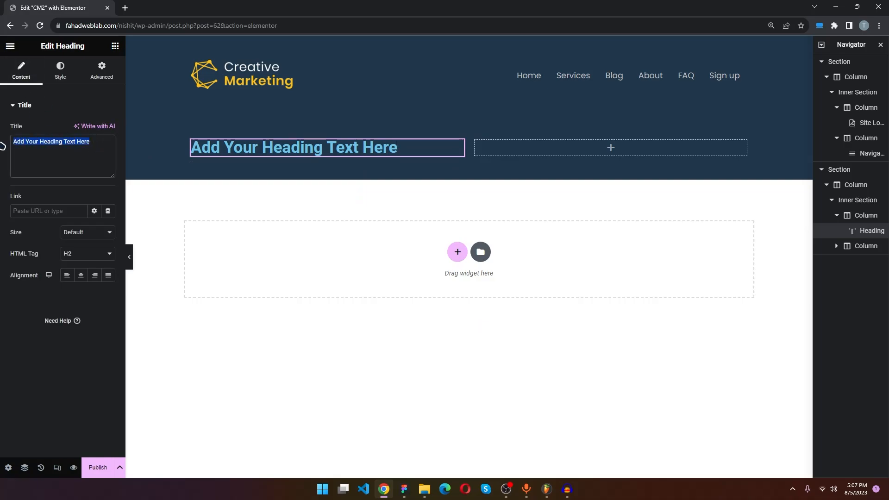
{"action": "key", "text": "ctrl+v"}
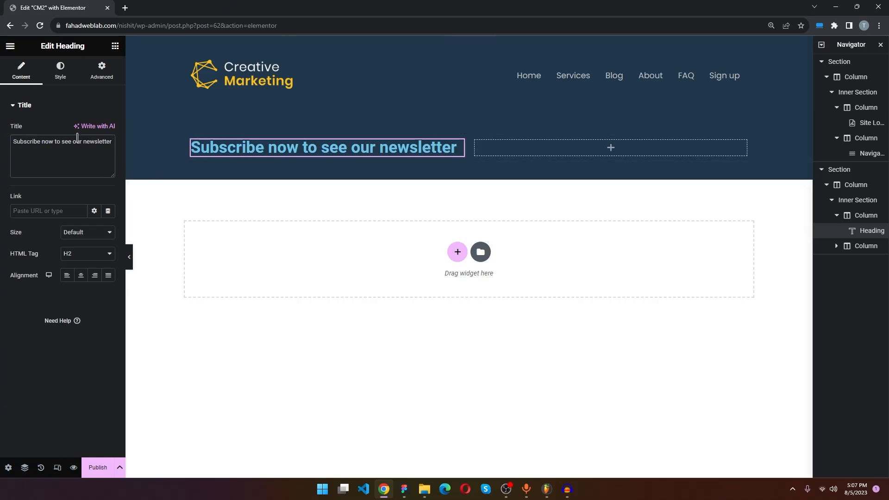
- Set the heading's text color to FCC41C, copied from the yellow swatch in Figma
{"action": "left_click", "coordinate": [65, 77]}
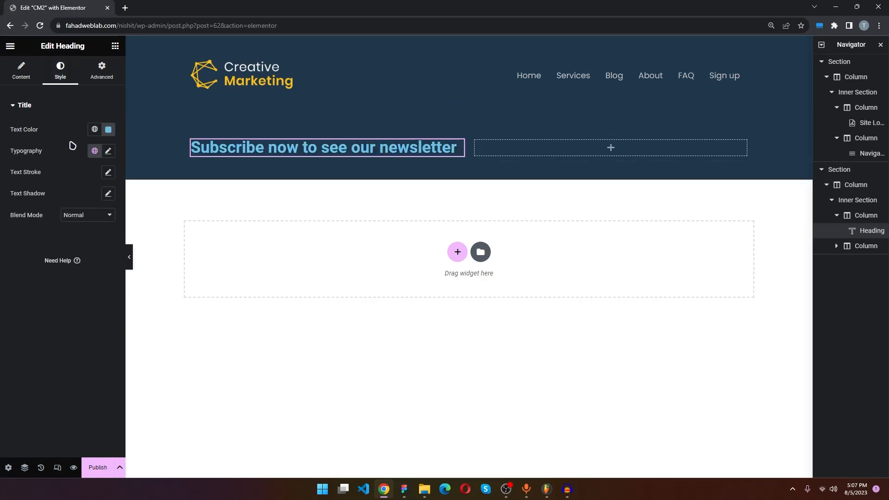
{"action": "left_click", "coordinate": [109, 130]}
{"action": "right_click", "coordinate": [66, 276]}
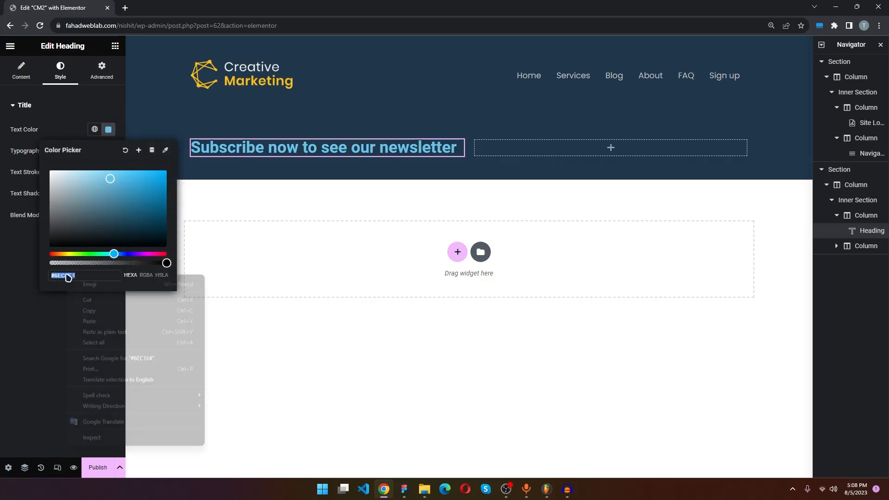
{"action": "left_click", "coordinate": [81, 306]}
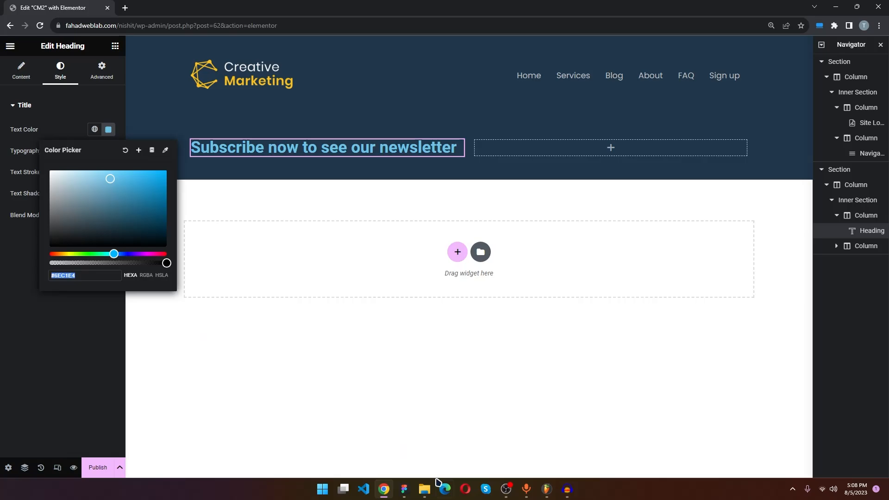
{"action": "left_click", "coordinate": [404, 488]}
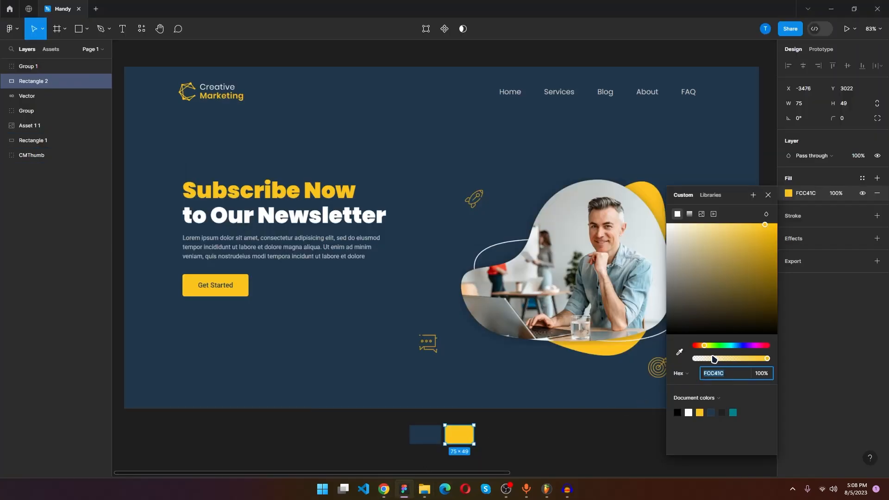
{"action": "key", "text": "alt+Tab"}
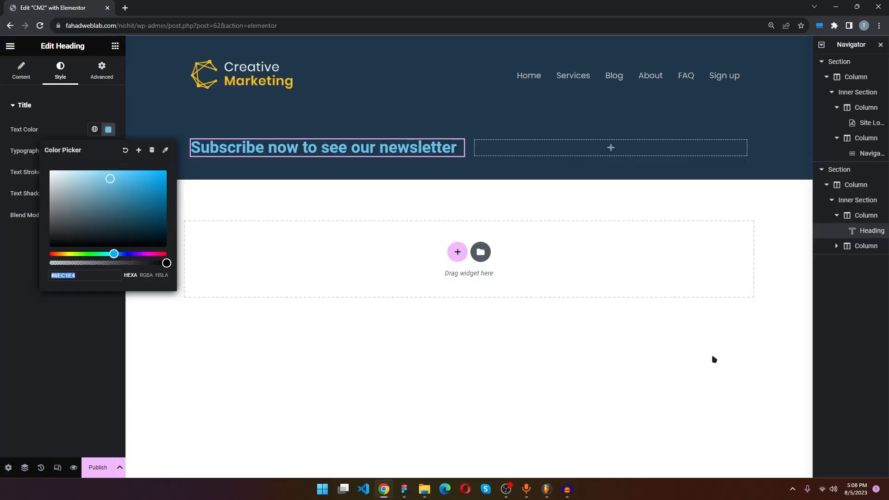
{"action": "key", "text": "ctrl+v"}
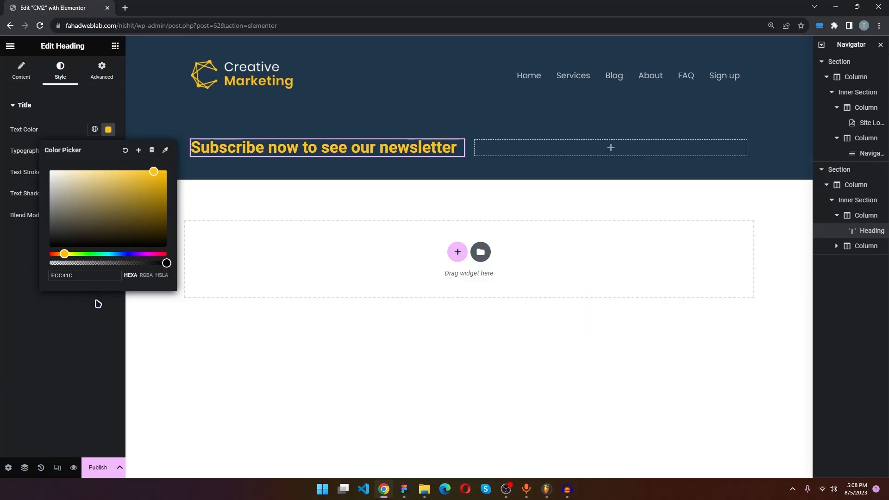
{"action": "left_click", "coordinate": [61, 327]}
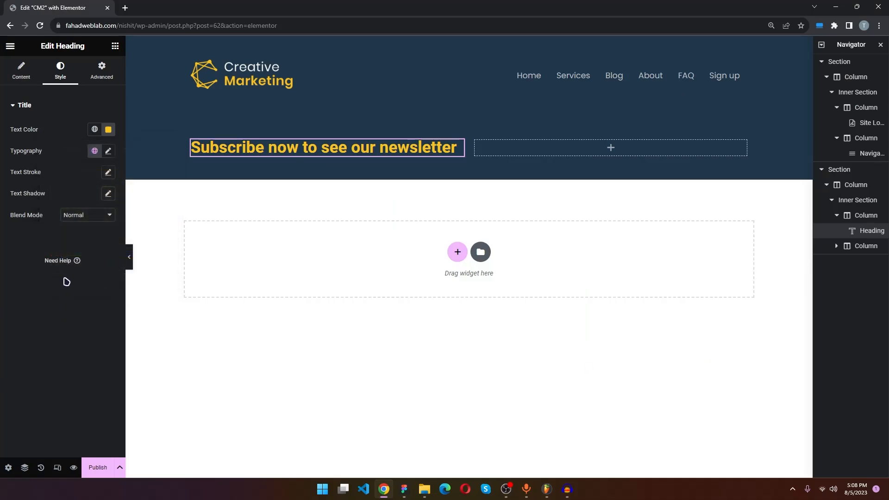
- Set the heading's typography to the Poppins family, weight 900 (Black), and size 48 px
{"action": "left_click", "coordinate": [108, 150]}
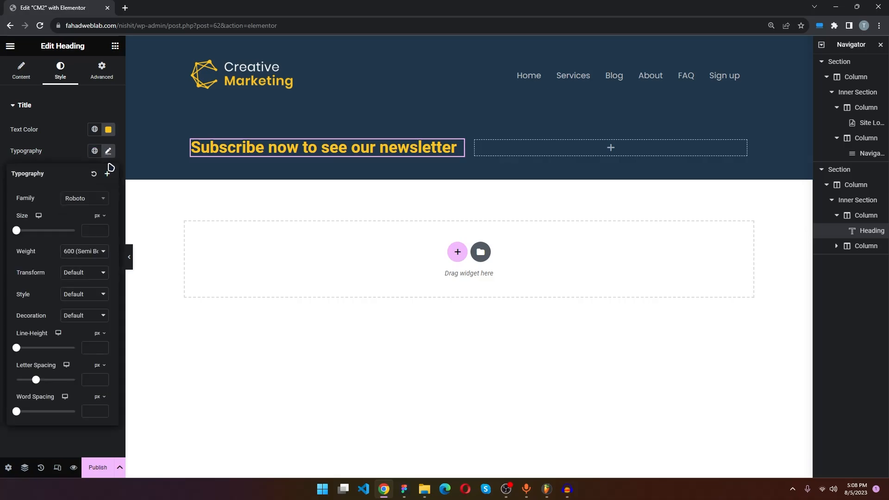
{"action": "left_click", "coordinate": [97, 199]}
{"action": "type", "text": "poppins"}
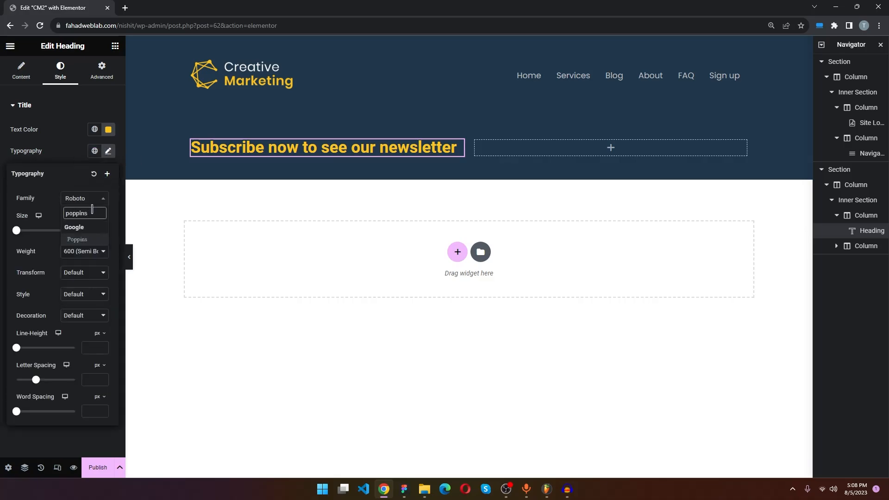
{"action": "left_click", "coordinate": [78, 239]}
{"action": "left_click", "coordinate": [91, 252]}
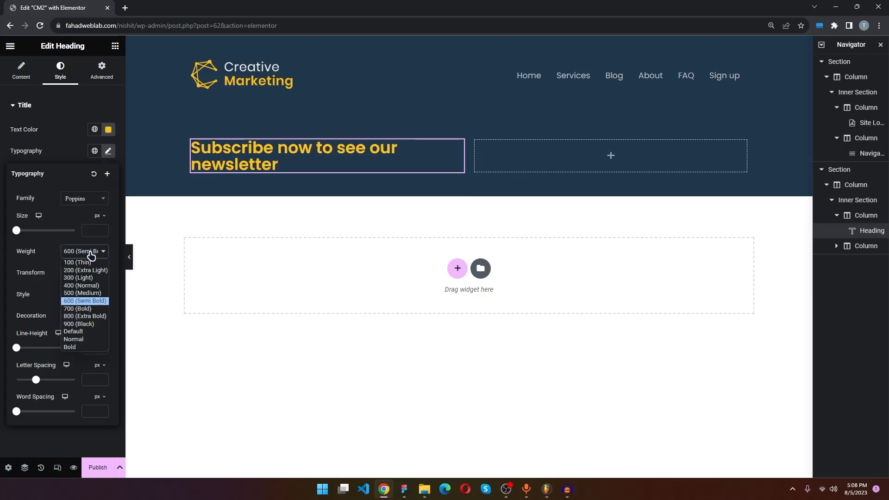
{"action": "left_click", "coordinate": [94, 324]}
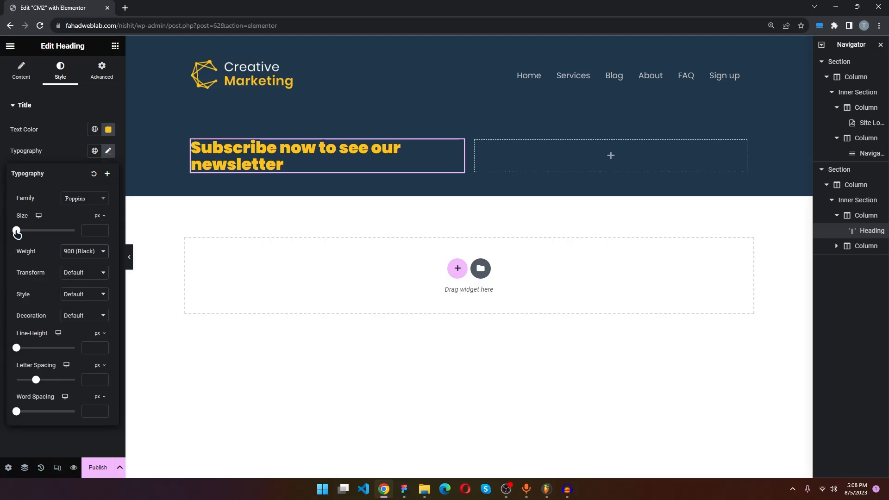
{"action": "left_click_drag", "start_coordinate": [17, 234], "coordinate": [31, 235]}
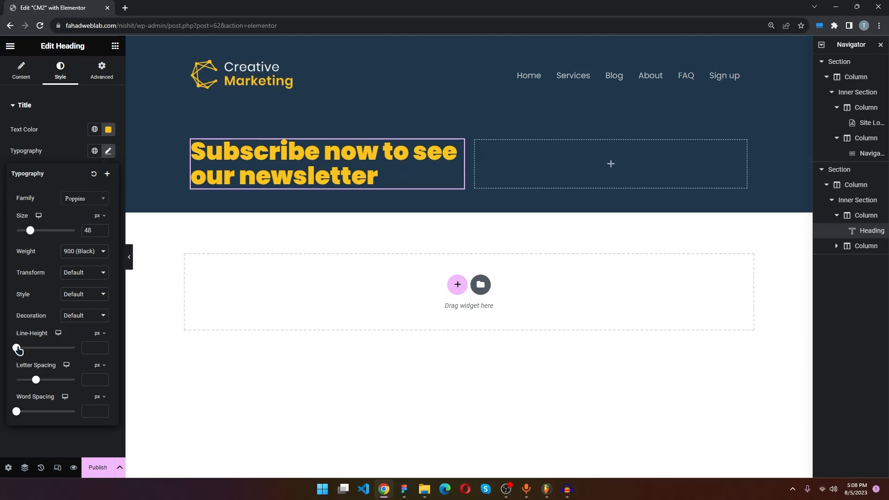
- Set the heading's font size to 55 px and its line height to 60 px
{"action": "left_click_drag", "start_coordinate": [18, 349], "coordinate": [51, 351]}
{"action": "left_click_drag", "start_coordinate": [30, 230], "coordinate": [32, 231]}
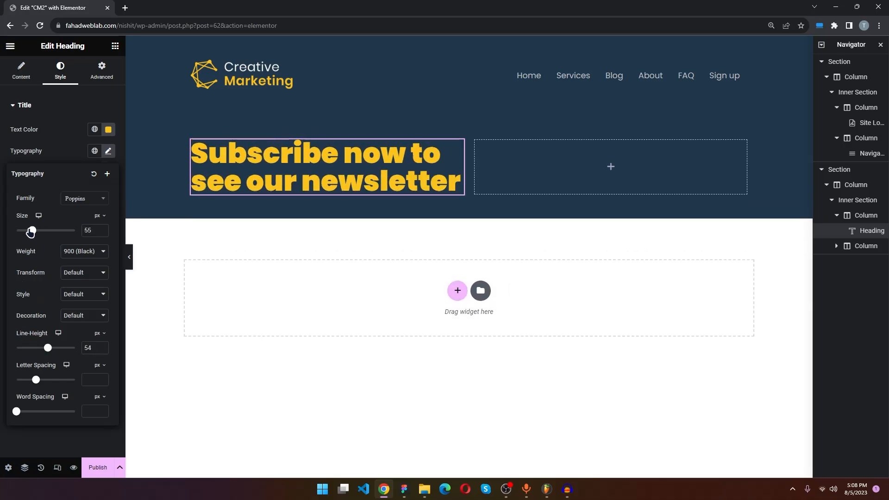
{"action": "left_click_drag", "start_coordinate": [51, 353], "coordinate": [55, 353]}
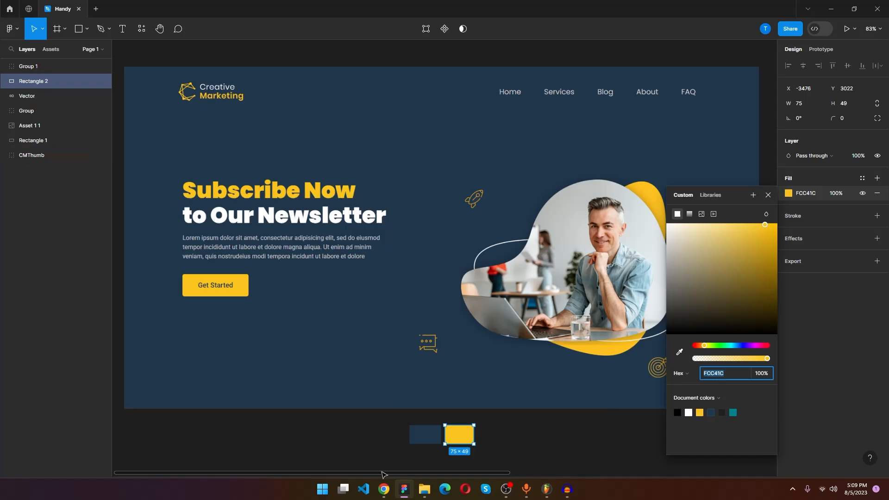
- Back in Elementor, insert a <br> line break after "Subscribe now" in the heading's title
{"action": "left_click", "coordinate": [384, 488]}
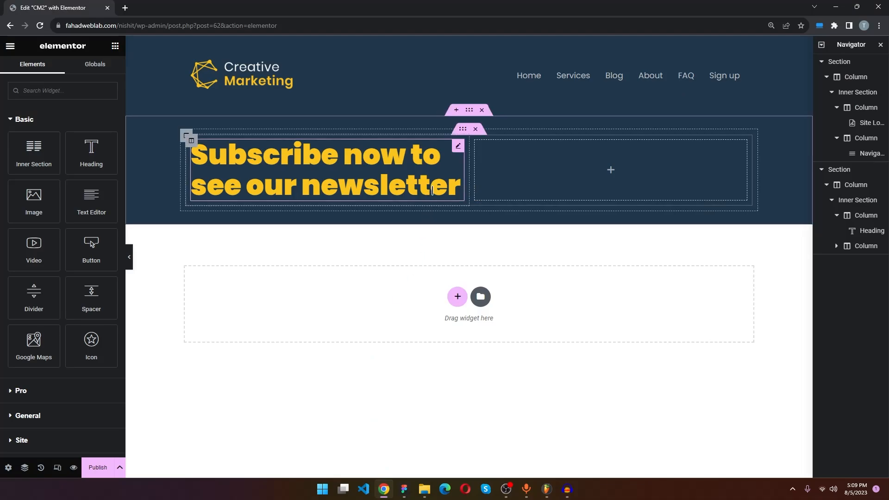
{"action": "left_click", "coordinate": [459, 188]}
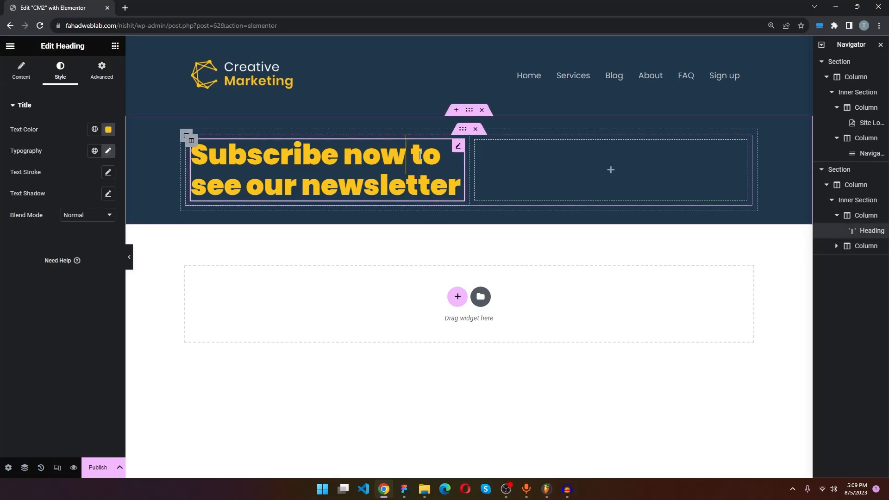
{"action": "left_click", "coordinate": [21, 72]}
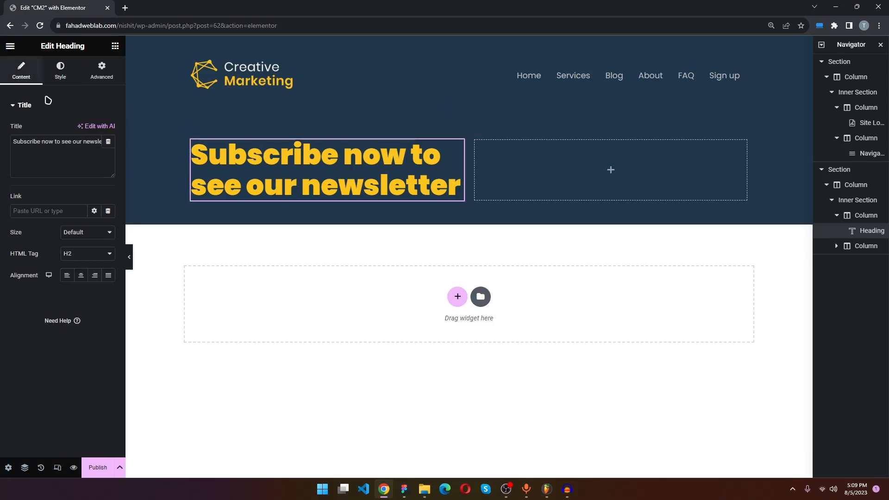
{"action": "left_click", "coordinate": [54, 146]}
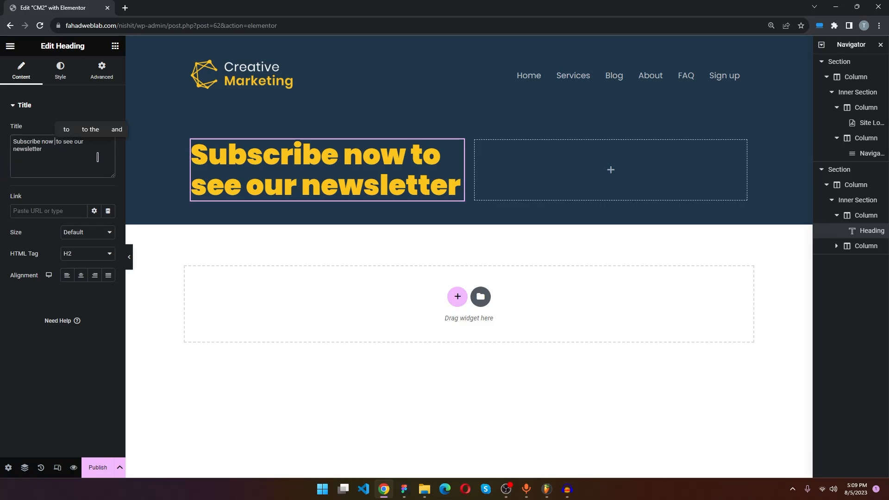
{"action": "type", "text": "<"}
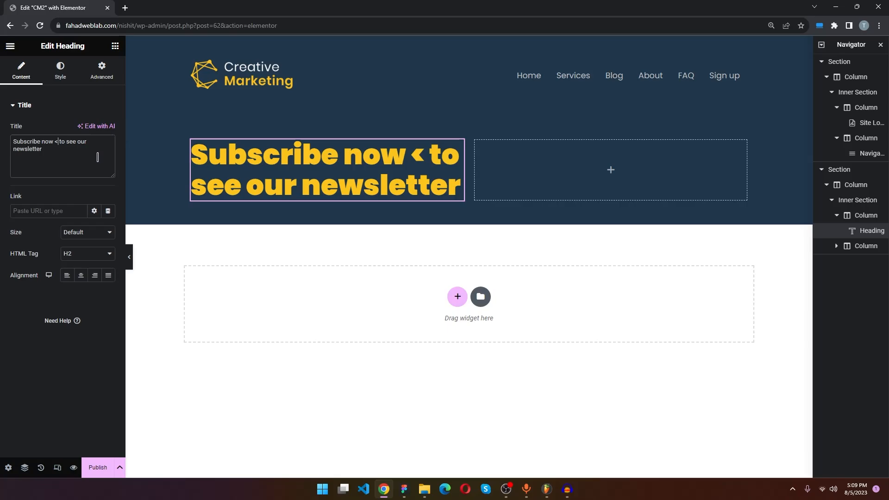
{"action": "type", "text": "br>"}
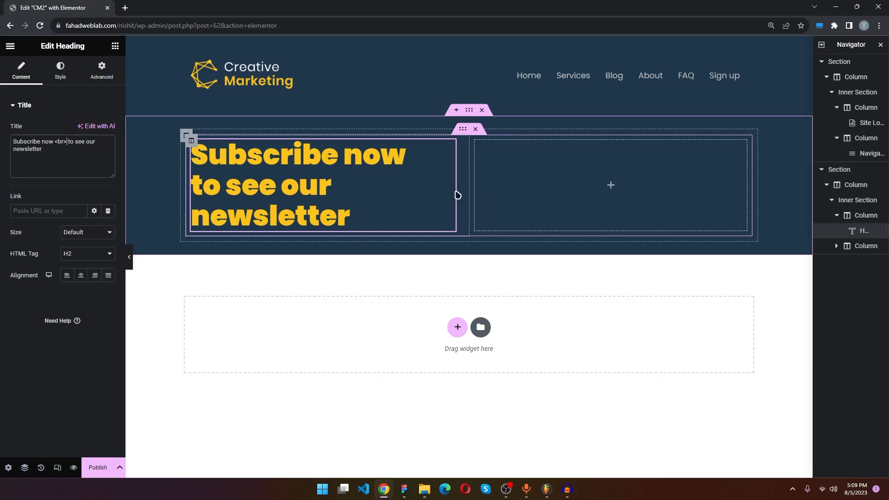
- Set the heading's font size to 48 px and compare it with the Figma design
{"action": "left_click", "coordinate": [97, 72]}
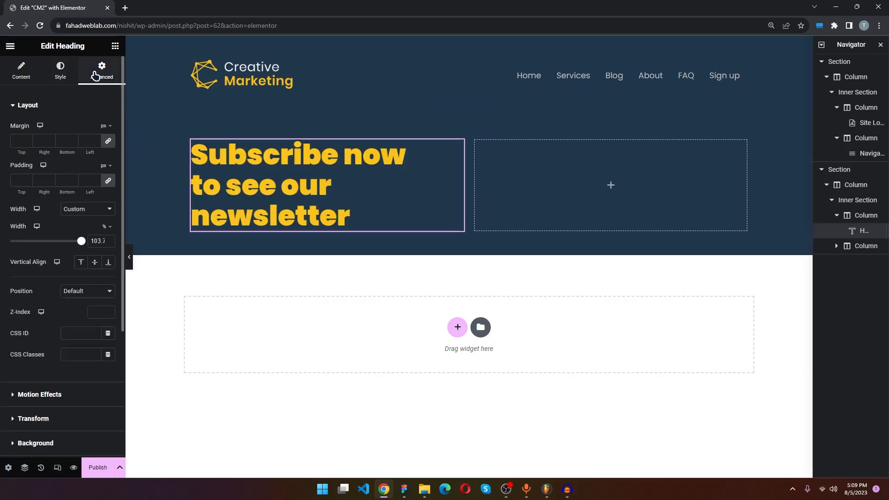
{"action": "left_click", "coordinate": [63, 71]}
{"action": "left_click", "coordinate": [102, 69]}
{"action": "left_click", "coordinate": [60, 78]}
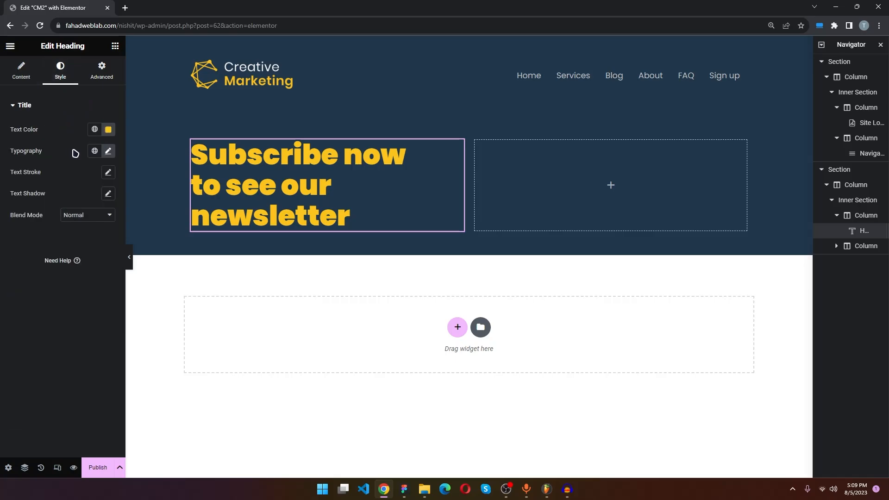
{"action": "left_click", "coordinate": [107, 151]}
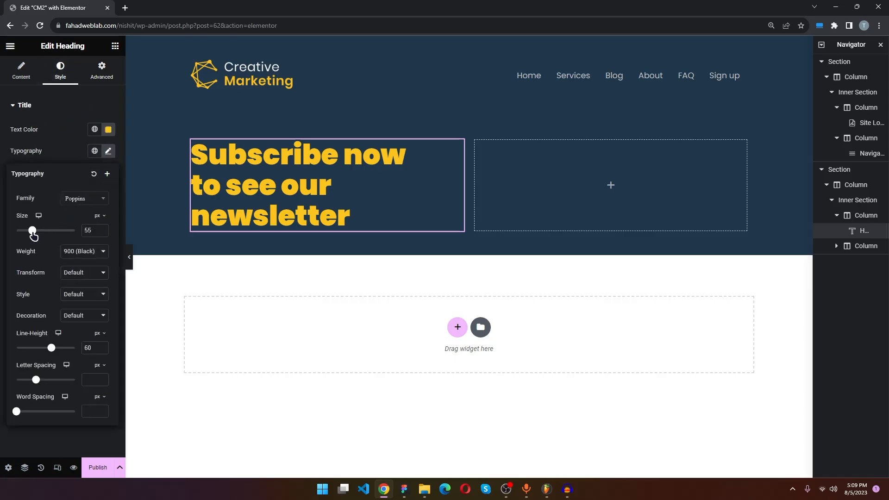
{"action": "left_click_drag", "start_coordinate": [32, 233], "coordinate": [31, 233]}
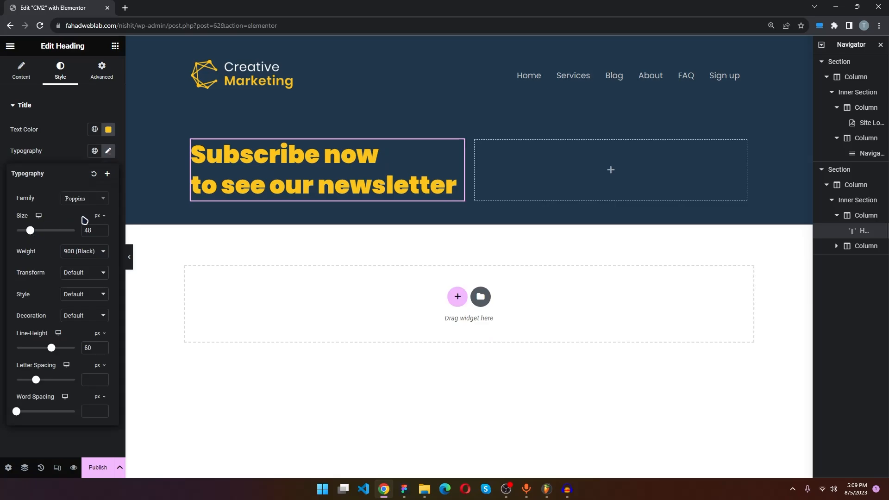
{"action": "key", "text": "alt+Tab"}
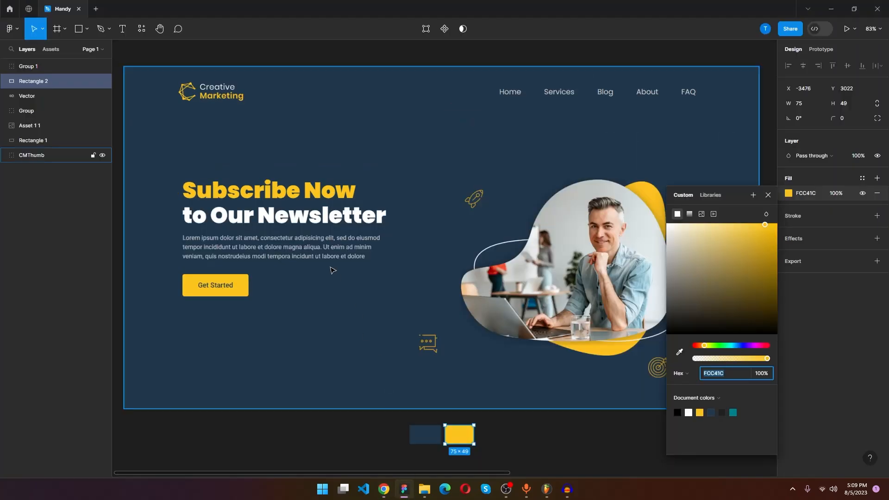
{"action": "left_click", "coordinate": [384, 489]}
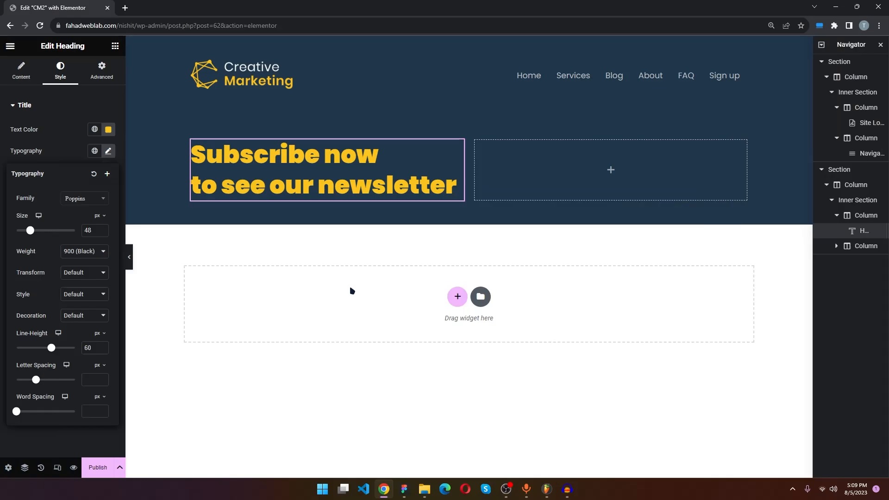
{"action": "left_click", "coordinate": [391, 159]}
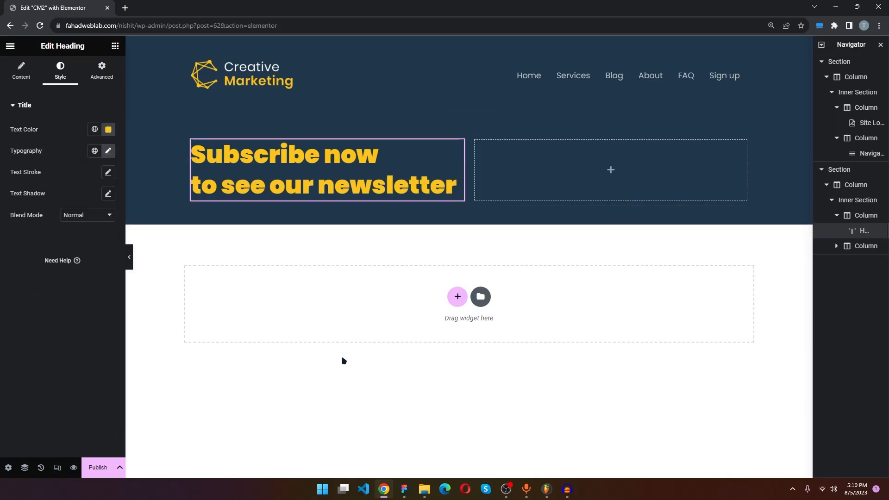
- Check the heading wording in Figma and remove the word "see" from the Elementor heading's second line
{"action": "left_click", "coordinate": [404, 489]}
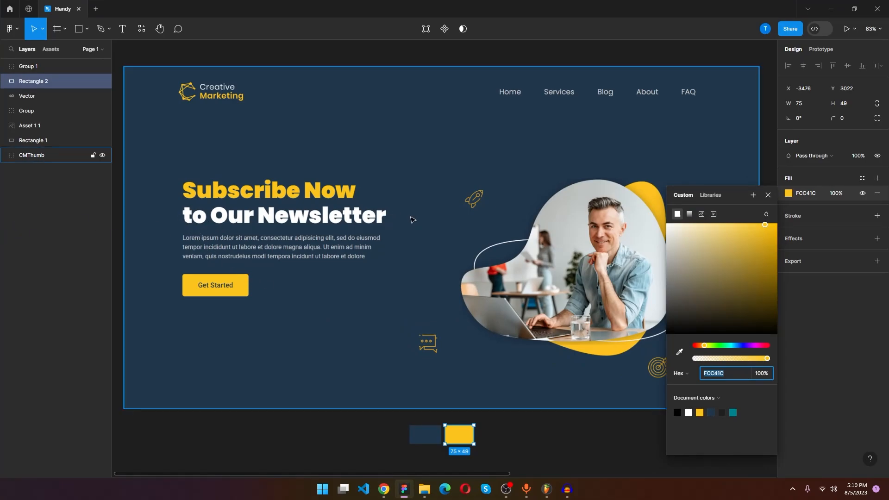
{"action": "left_click", "coordinate": [389, 495]}
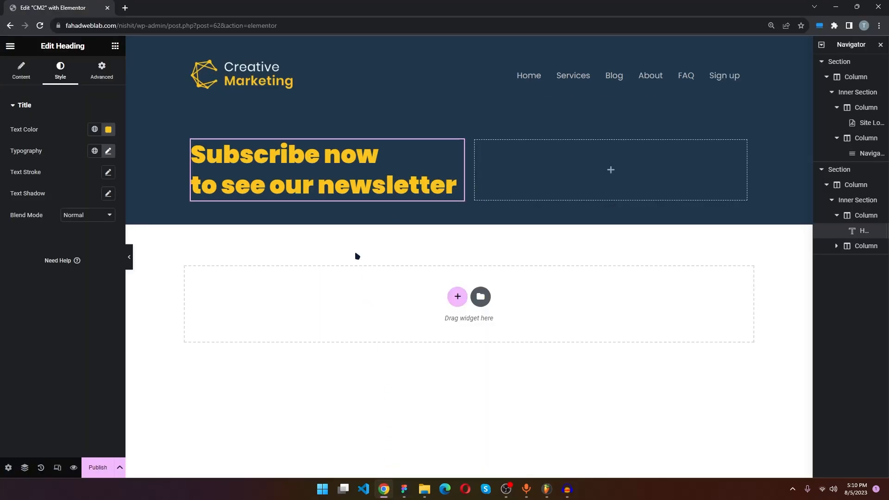
{"action": "left_click_drag", "start_coordinate": [266, 185], "coordinate": [225, 185]}
{"action": "left_click", "coordinate": [269, 186]}
{"action": "key", "text": "BackSpace"}
{"action": "key", "text": "BackSpace"}
{"action": "key", "text": "BackSpace"}
{"action": "key", "text": "BackSpace"}
{"action": "key", "text": "BackSpace"}
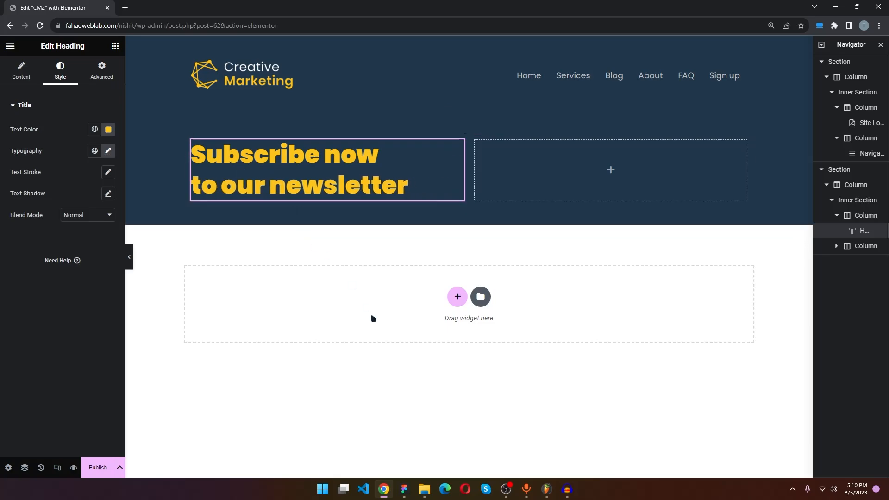
- Wrap "to our newsletter" in a <span> element within the heading's title, after the <br>
{"action": "left_click", "coordinate": [404, 489]}
{"action": "left_click", "coordinate": [402, 493]}
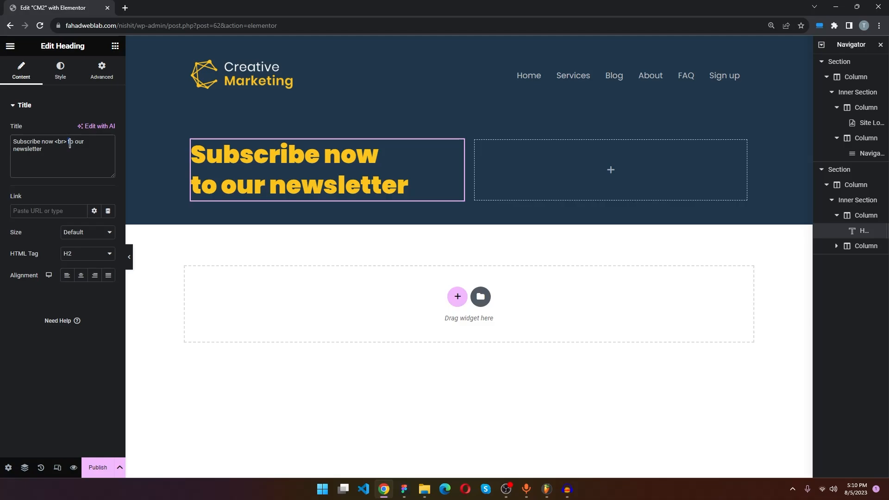
{"action": "left_click_drag", "start_coordinate": [69, 144], "coordinate": [92, 151]}
{"action": "key", "text": "ctrl+c"}
{"action": "key", "text": "BackSpace"}
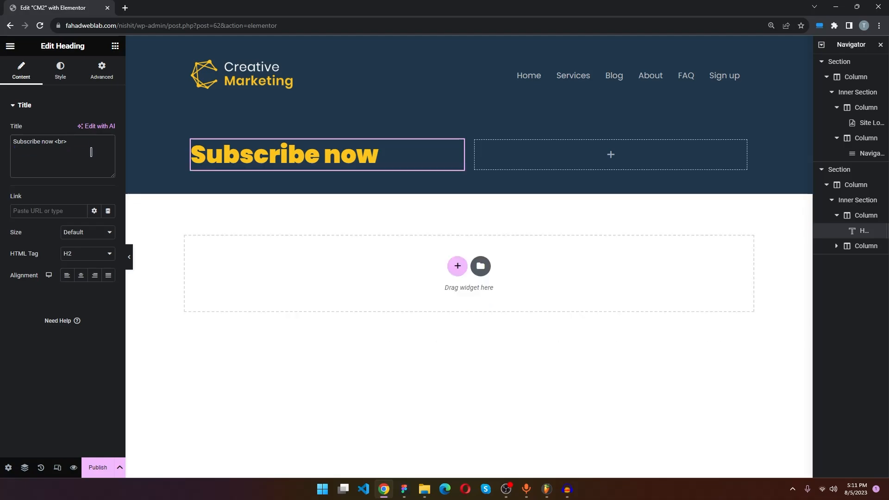
{"action": "type", "text": "<span></"}
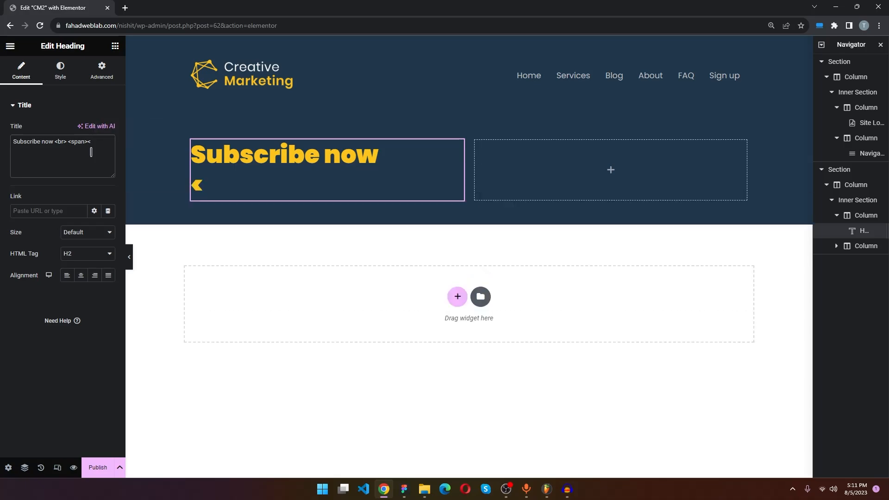
{"action": "type", "text": "span>"}
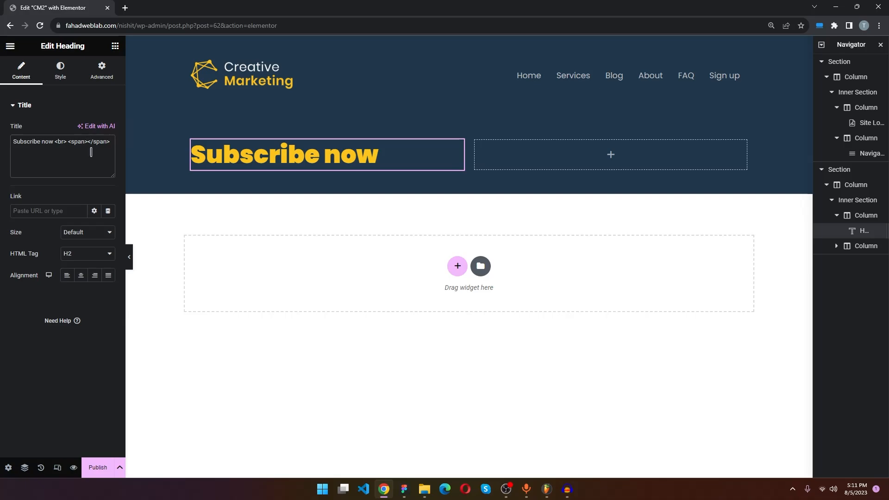
{"action": "key", "text": "ctrl+v"}
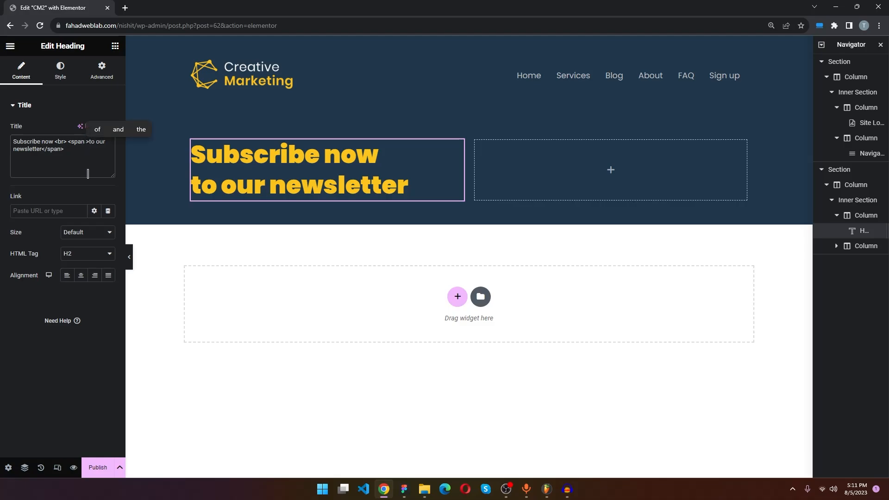
- Color the span's text white by adding style="color: #fff;" to its opening tag
{"action": "type", "text": "style"}
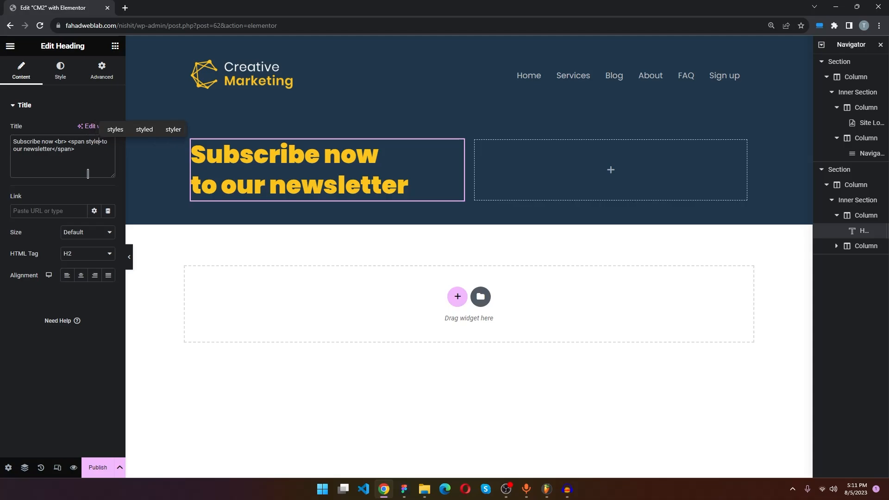
{"action": "type", "text": "="}
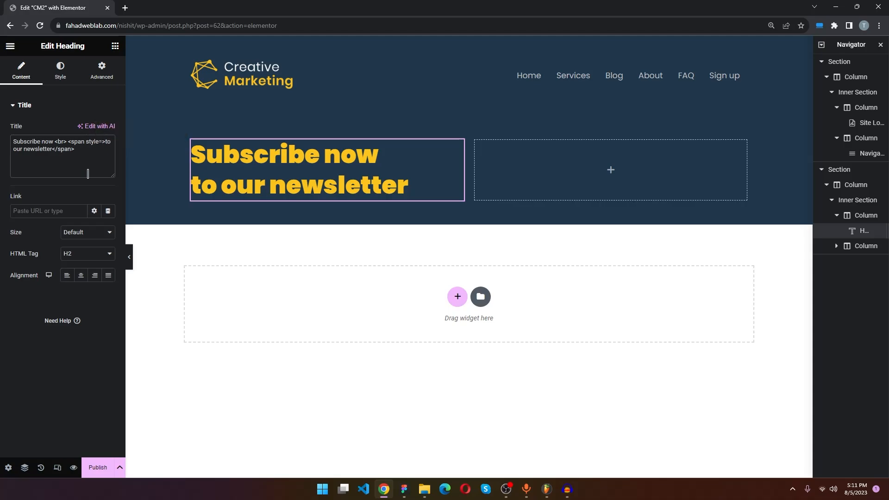
{"action": "type", "text": "\"\">"}
{"action": "key", "text": "Left"}
{"action": "key", "text": "Left"}
{"action": "type", "text": "color"}
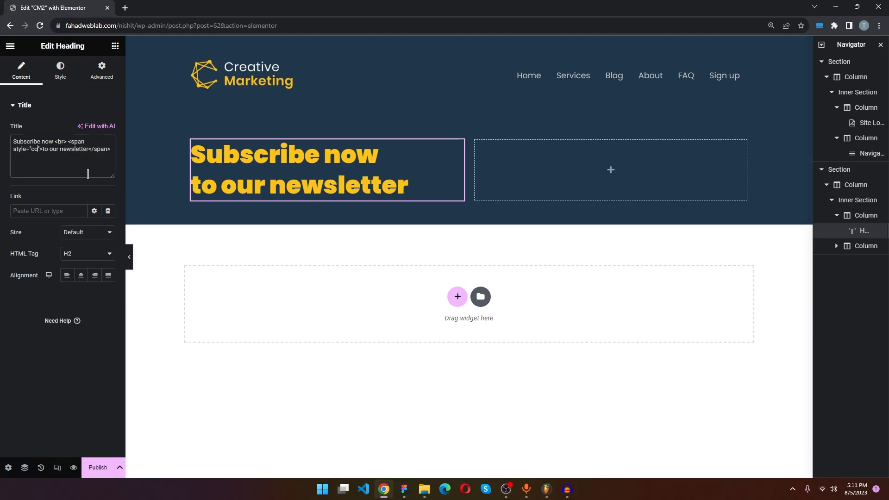
{"action": "type", "text": ":"}
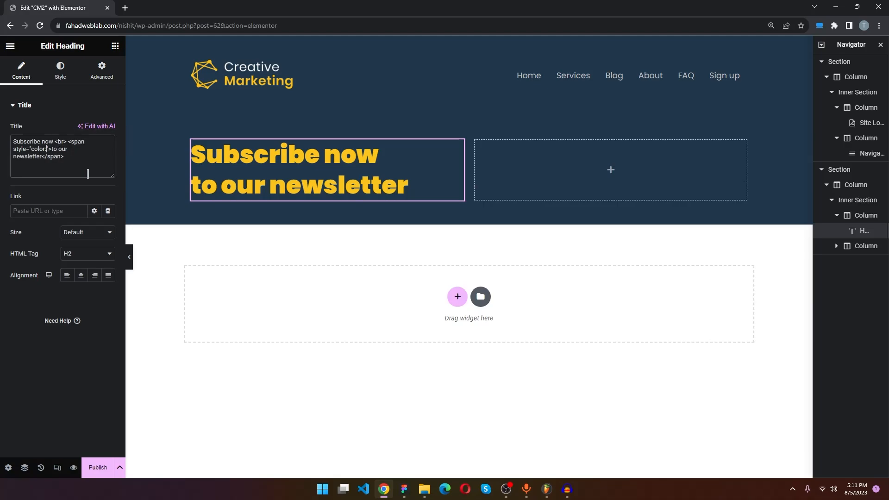
{"action": "type", "text": ";"}
{"action": "type", "text": " #"}
{"action": "type", "text": "fff"}
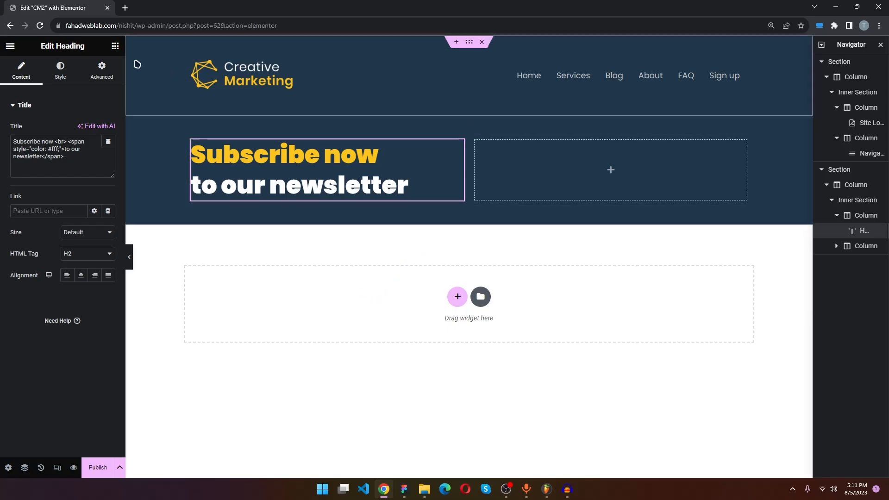
- Add a Text Editor widget beneath the heading in the inner section's first column
{"action": "left_click", "coordinate": [114, 46]}
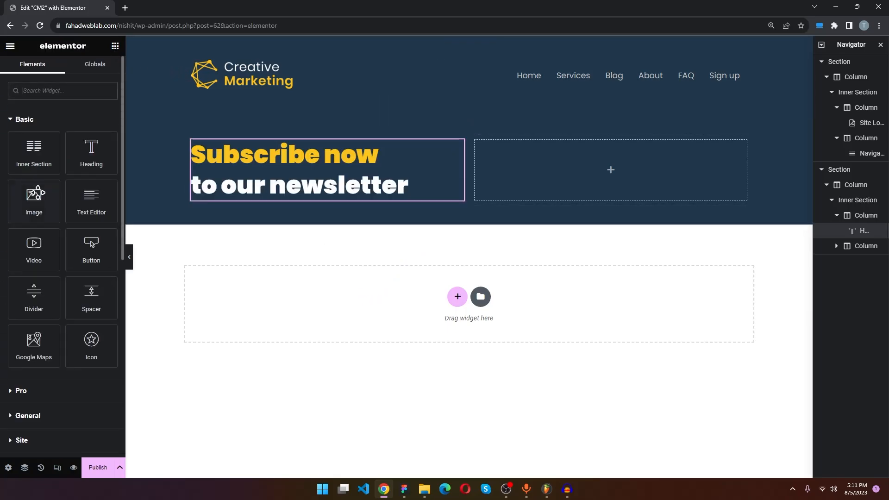
{"action": "scroll", "coordinate": [99, 305], "scroll_direction": "down", "scroll_amount": 3}
{"action": "scroll", "coordinate": [98, 303], "scroll_direction": "up", "scroll_amount": 3}
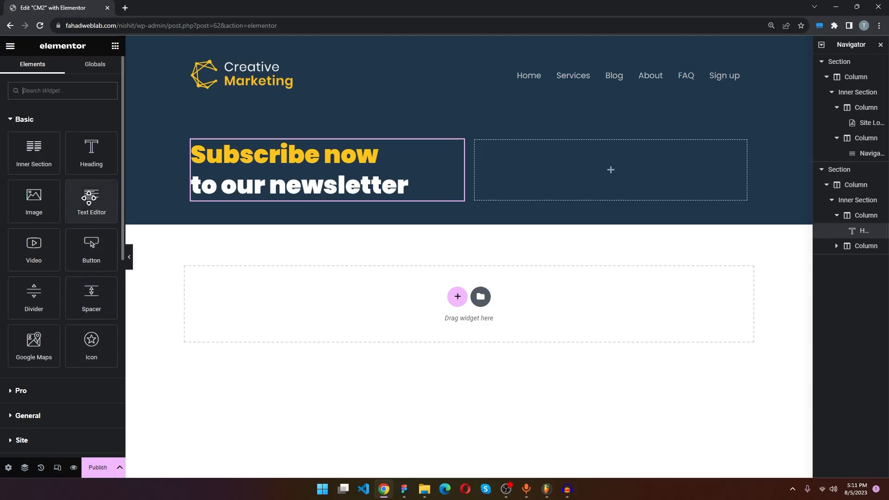
{"action": "left_click_drag", "start_coordinate": [92, 199], "coordinate": [413, 195]}
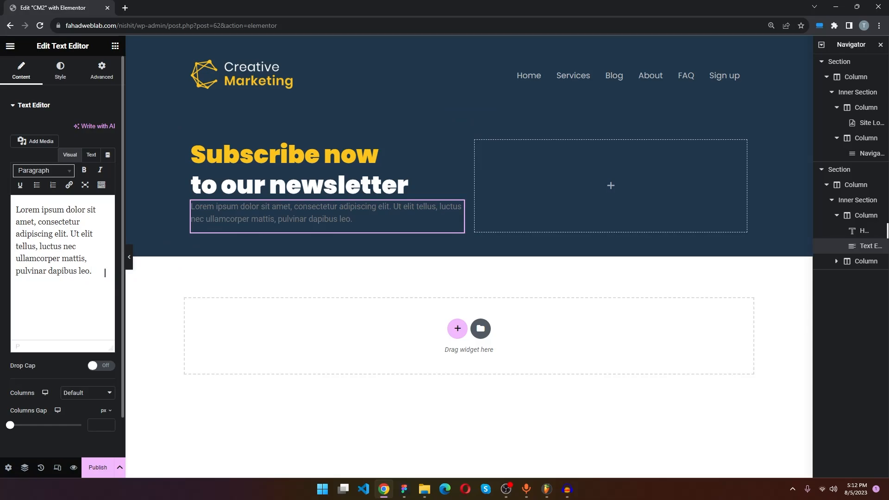
- Append a copy of "Lorem ipsum dolor sit amet, consectetur adipiscing elit. Ut elit" to the end of the Text Editor's existing paragraph
{"action": "left_click_drag", "start_coordinate": [98, 271], "coordinate": [3, 199]}
{"action": "key", "text": "ctrl+c"}
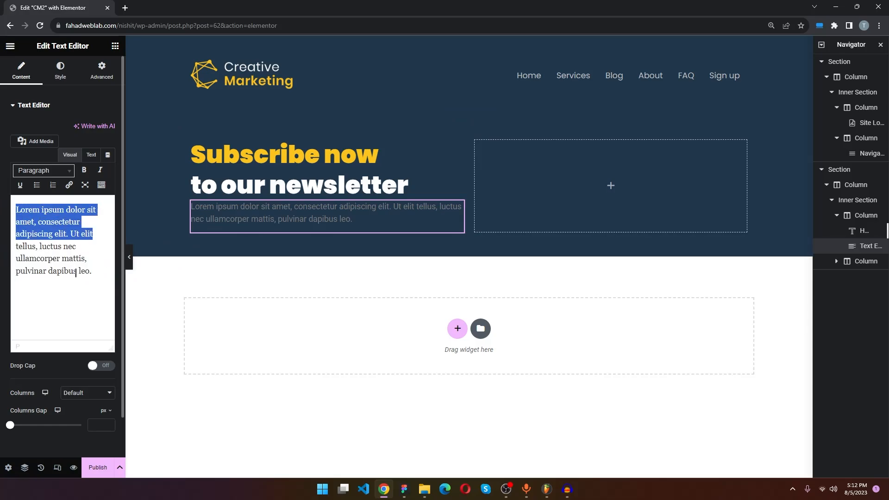
{"action": "left_click", "coordinate": [93, 270]}
{"action": "key", "text": "Return"}
{"action": "key", "text": "ctrl+v"}
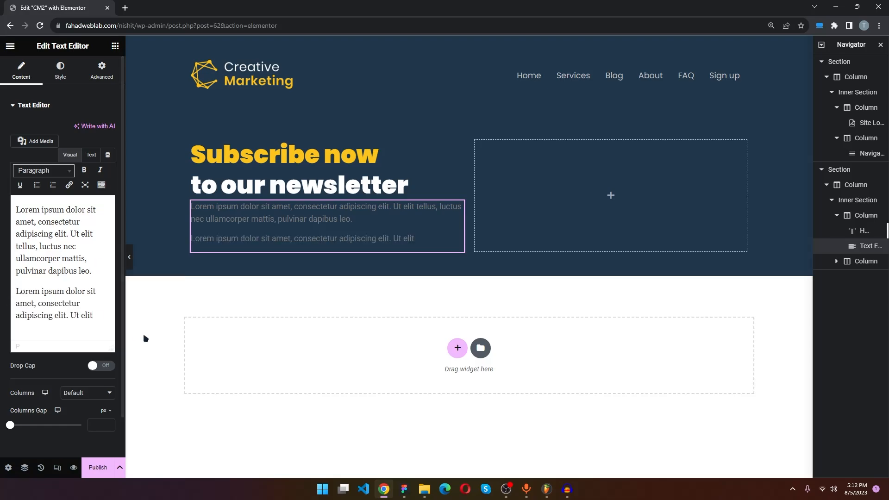
{"action": "key", "text": "BackSpace"}
- Append a copy of "Lorem ipsum dolor sit" directly after "Ut elit" at the end of the same paragraph
{"action": "left_click_drag", "start_coordinate": [97, 307], "coordinate": [2, 311]}
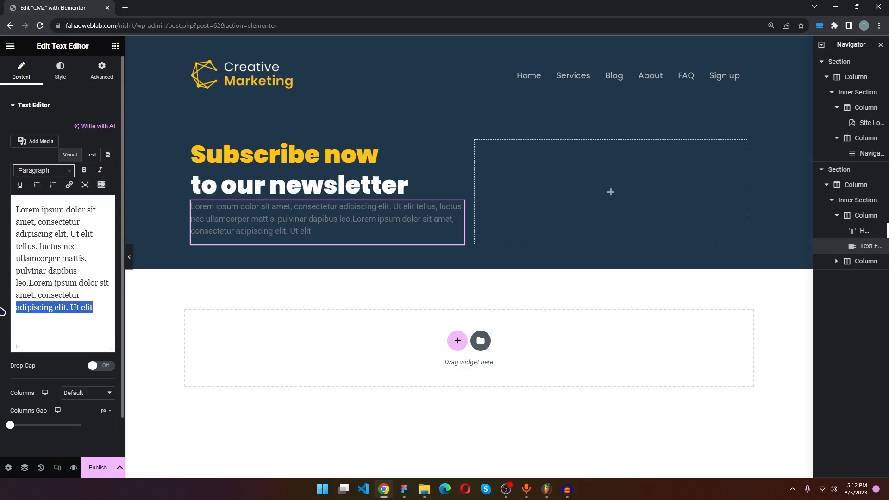
{"action": "left_click_drag", "start_coordinate": [105, 282], "coordinate": [29, 282]}
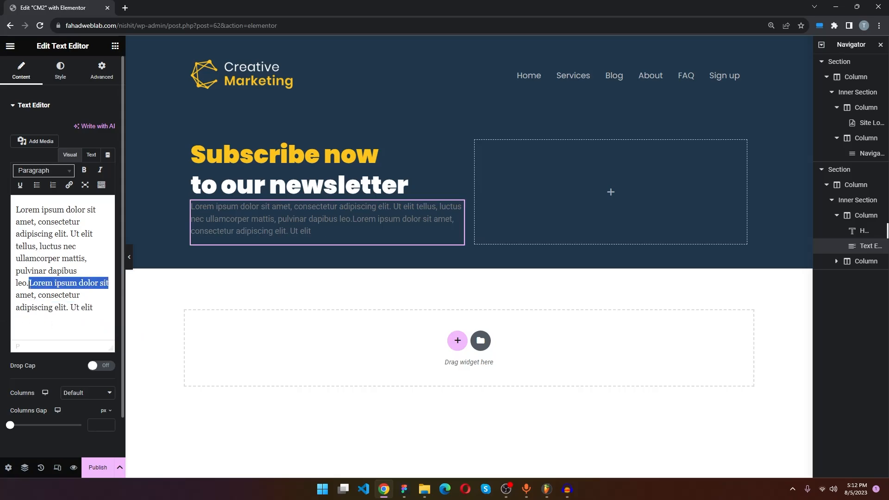
{"action": "key", "text": "ctrl+c"}
{"action": "left_click", "coordinate": [94, 308]}
{"action": "key", "text": "Return"}
{"action": "key", "text": "ctrl+v"}
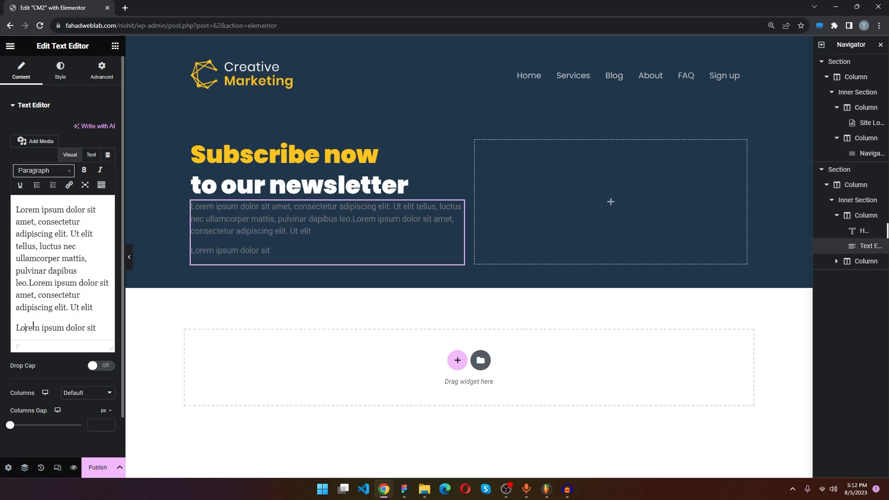
{"action": "key", "text": "BackSpace"}
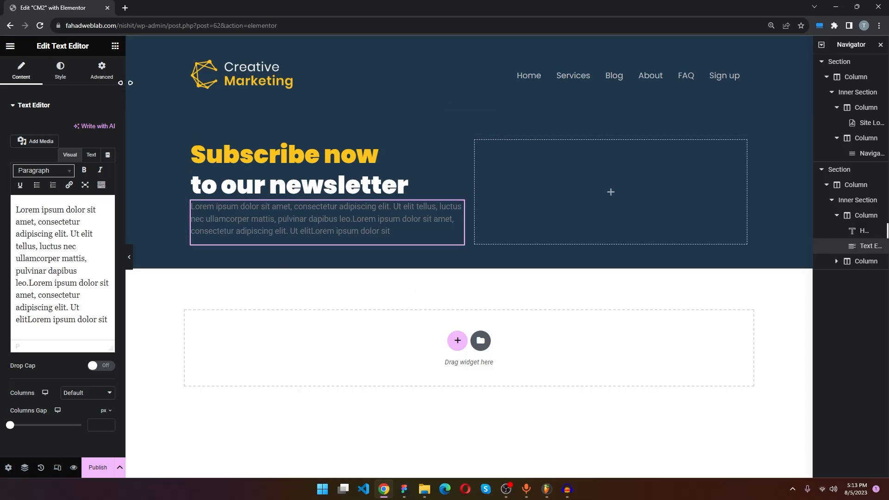
- Set only the Text Editor widget's top margin to 15 px, leaving the other sides at 0
{"action": "left_click", "coordinate": [106, 75]}
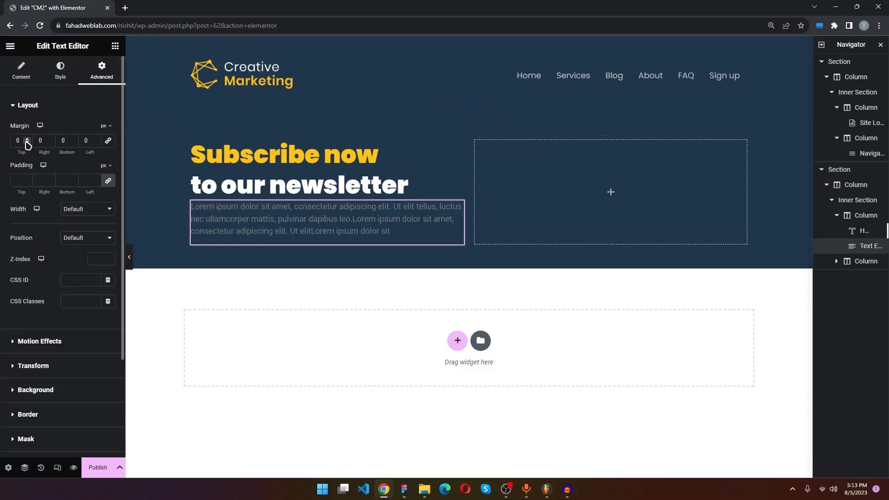
{"action": "left_click", "coordinate": [28, 140]}
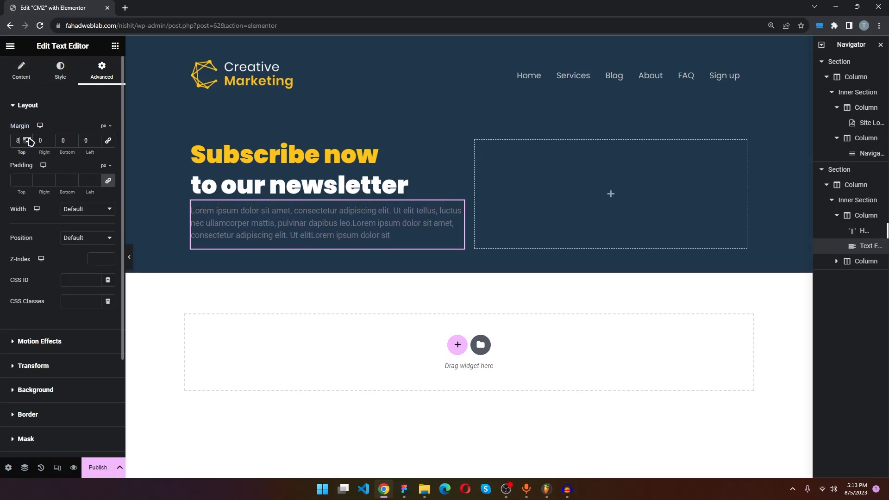
{"action": "left_click", "coordinate": [28, 140]}
{"action": "left_click", "coordinate": [28, 140]}
{"action": "left_click", "coordinate": [28, 140]}
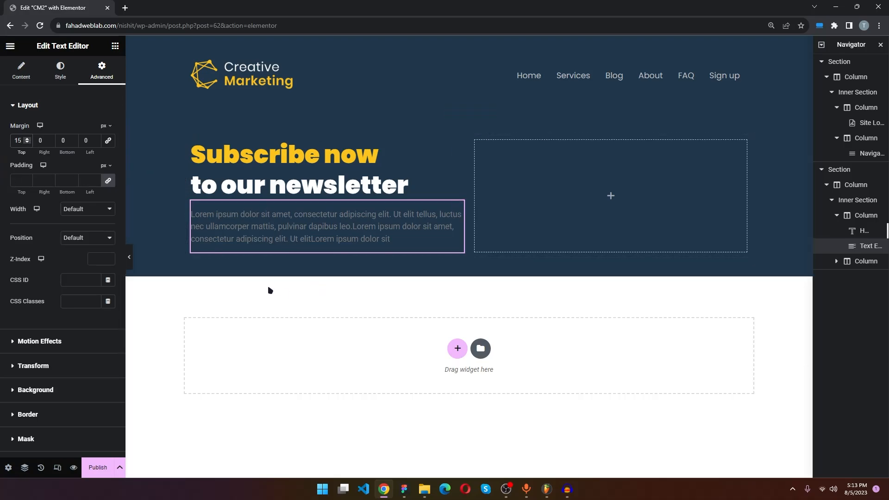
- Change the paragraph's text color to light gray #B7B7B7
{"action": "left_click", "coordinate": [60, 70]}
{"action": "left_click", "coordinate": [108, 150]}
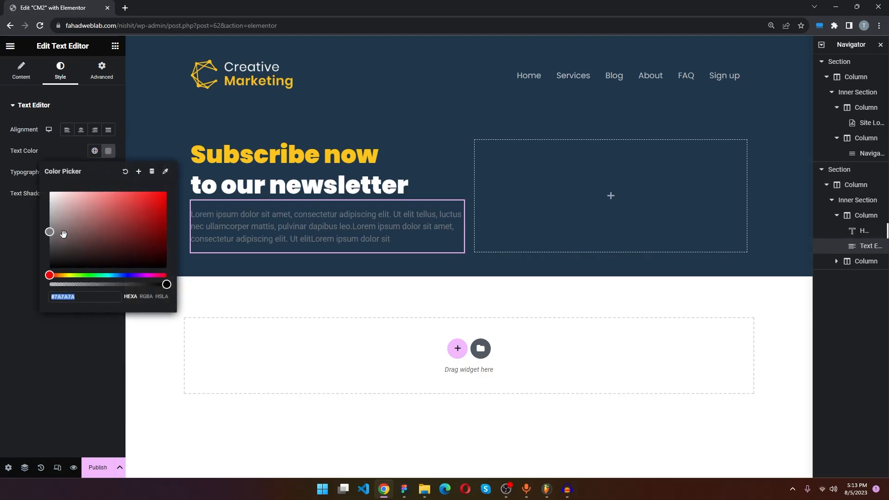
{"action": "left_click_drag", "start_coordinate": [50, 234], "coordinate": [49, 214]}
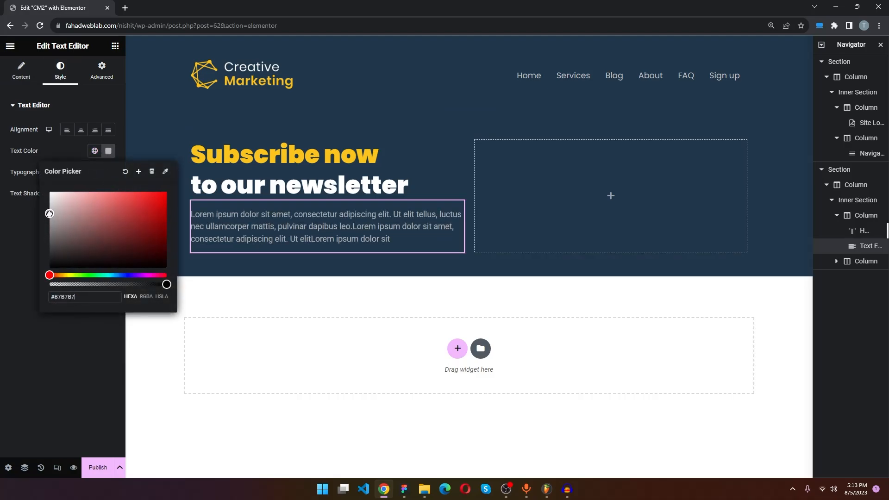
{"action": "left_click", "coordinate": [224, 293]}
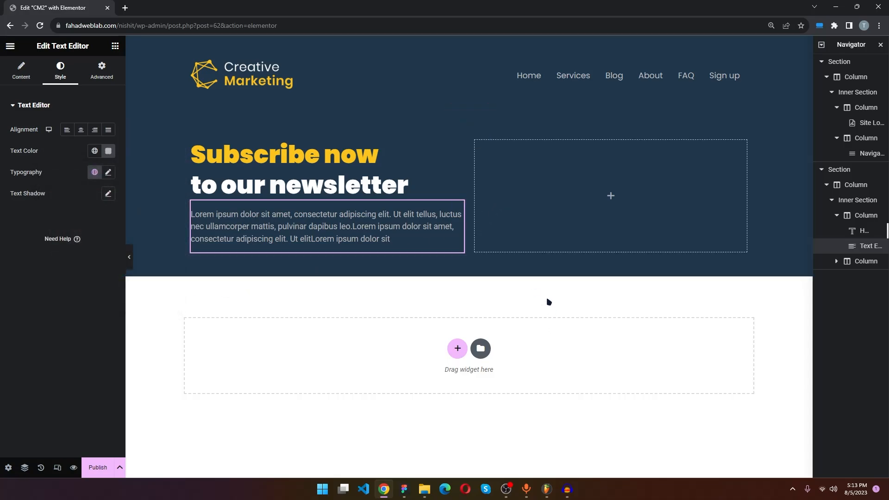
- Add a Button widget below the paragraph in the hero's first column and set its text to "Get started"
{"action": "left_click", "coordinate": [115, 45]}
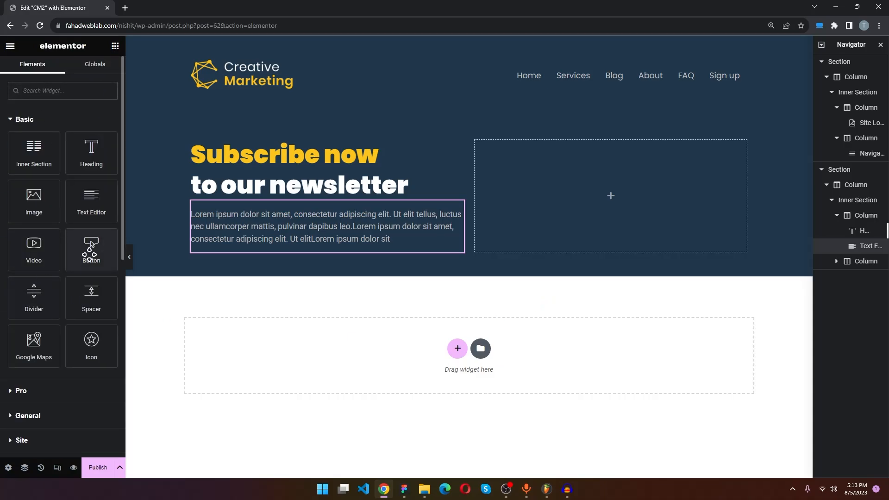
{"action": "left_click_drag", "start_coordinate": [95, 247], "coordinate": [252, 254]}
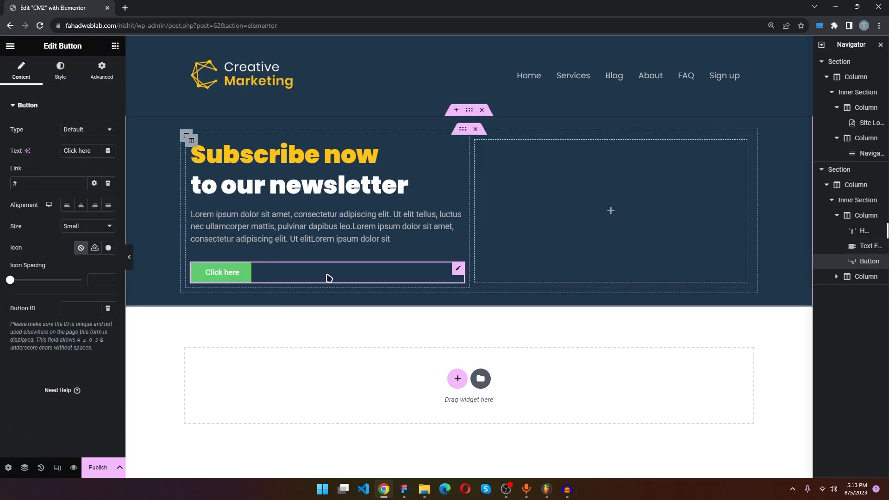
{"action": "left_click_drag", "start_coordinate": [91, 151], "coordinate": [40, 141]}
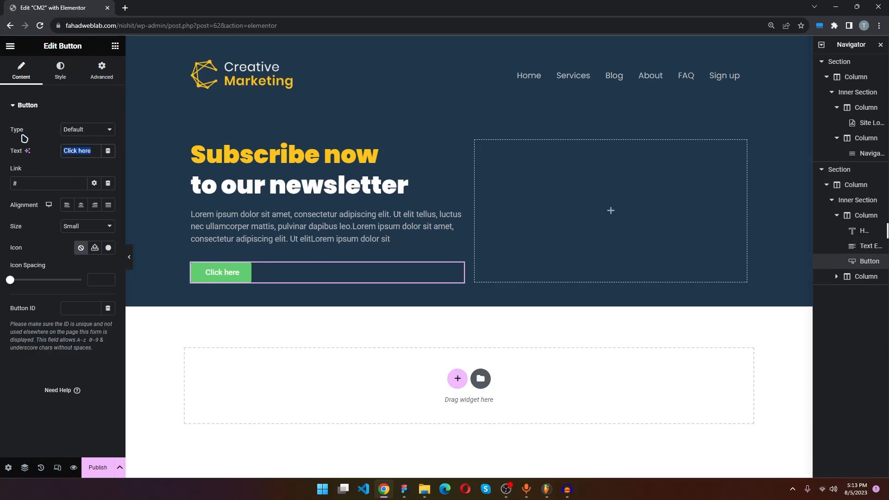
{"action": "type", "text": "Get"}
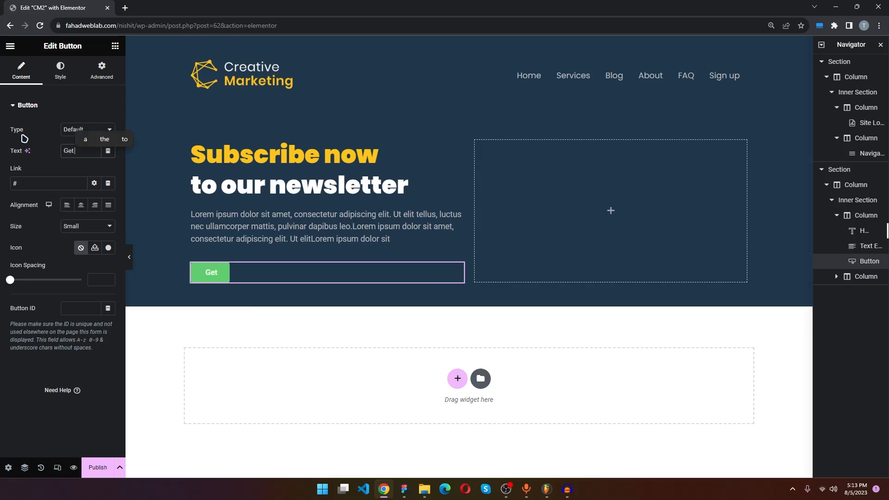
{"action": "type", "text": " started"}
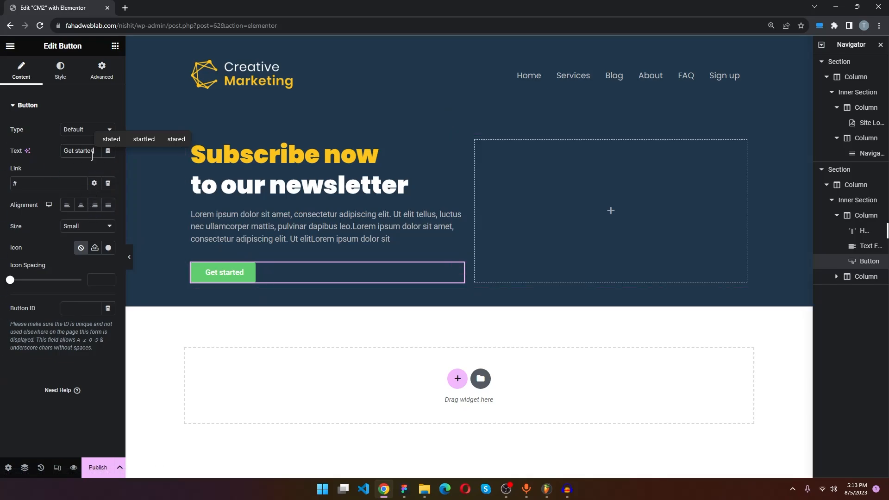
- Set the button's background color to the yellow FCC41C copied from the Figma design
{"action": "left_click", "coordinate": [61, 70]}
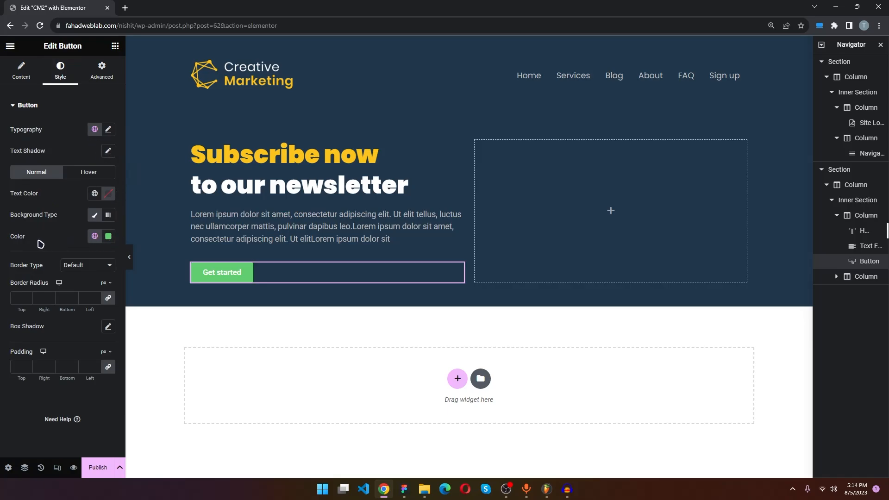
{"action": "left_click", "coordinate": [108, 237]}
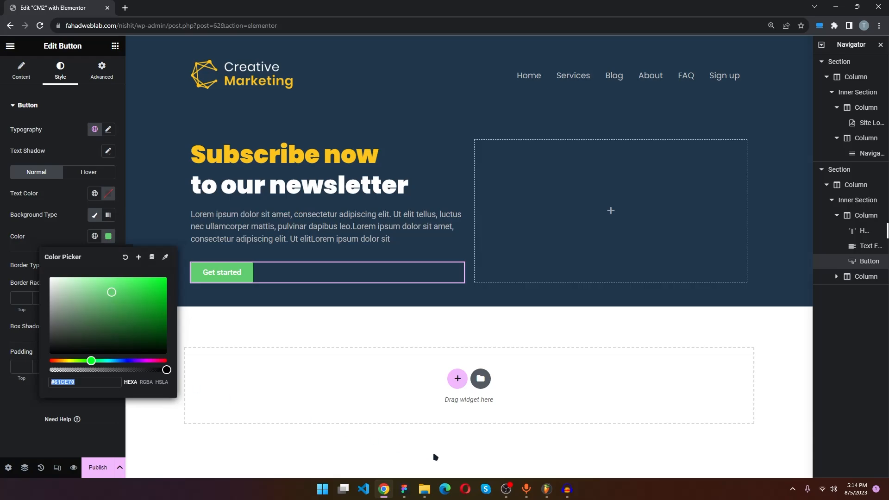
{"action": "left_click", "coordinate": [404, 489]}
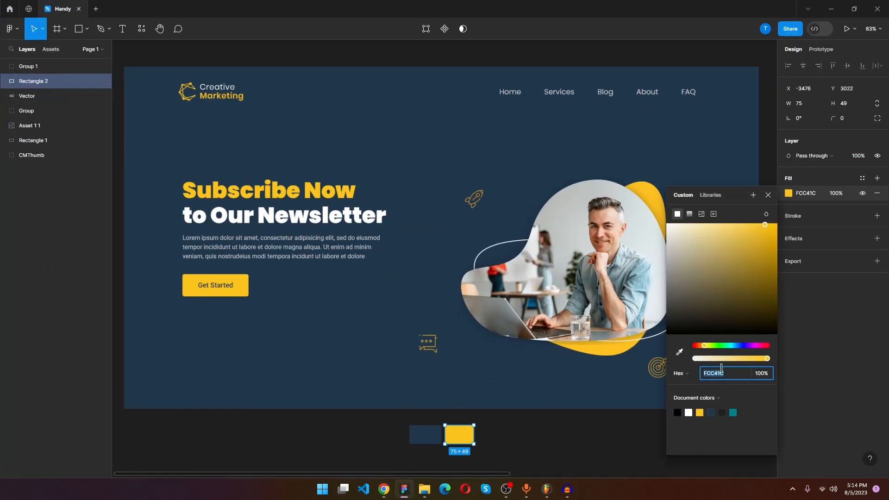
{"action": "left_click", "coordinate": [384, 489]}
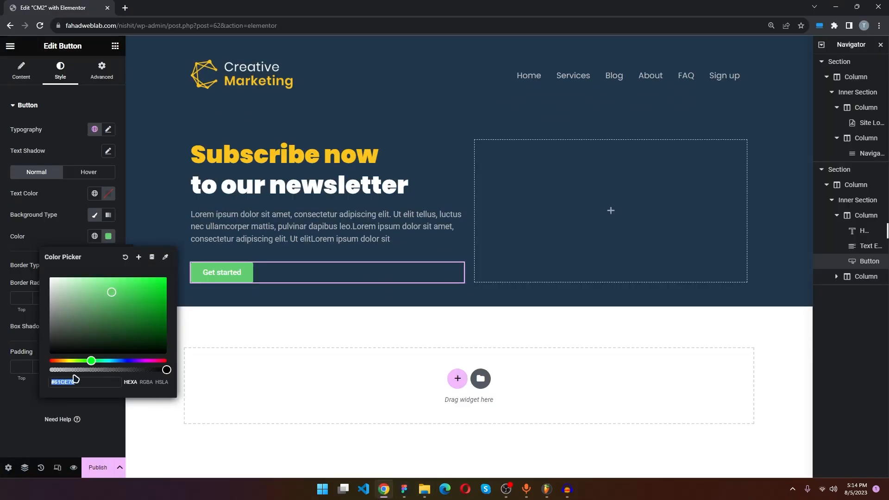
{"action": "key", "text": "ctrl+v"}
{"action": "key", "text": "Return"}
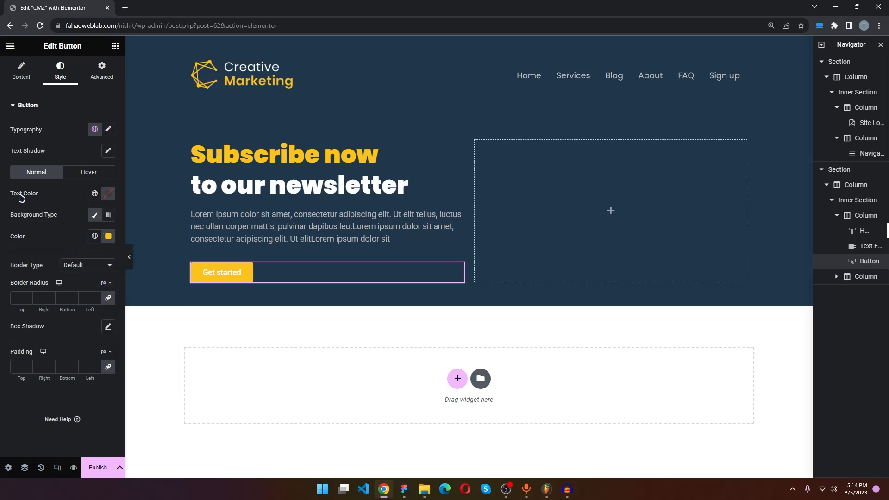
- Copy the navy fill value from Rectangle 1 in Figma and apply it as the Elementor button's text color
{"action": "left_click", "coordinate": [108, 193]}
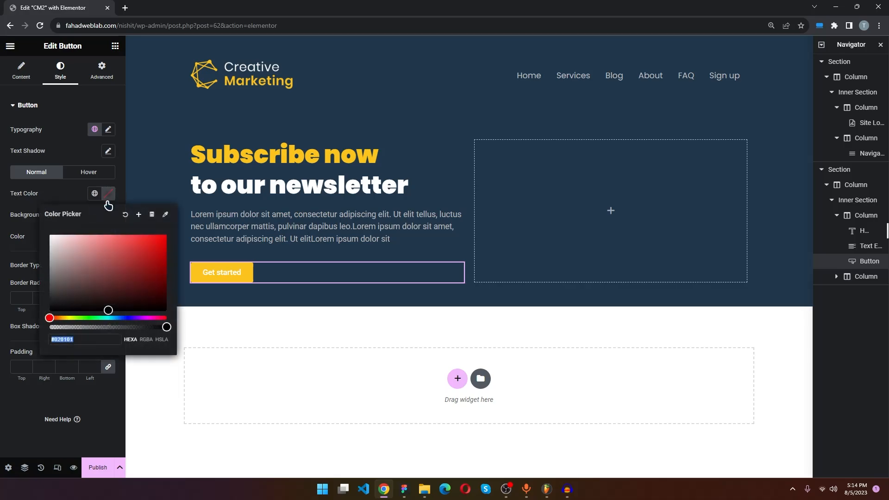
{"action": "left_click", "coordinate": [404, 488]}
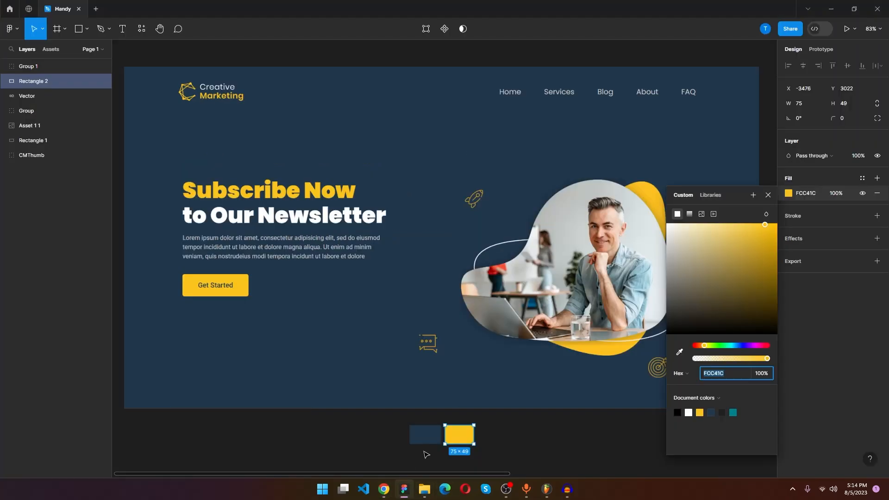
{"action": "left_click", "coordinate": [417, 442]}
{"action": "left_click", "coordinate": [810, 198]}
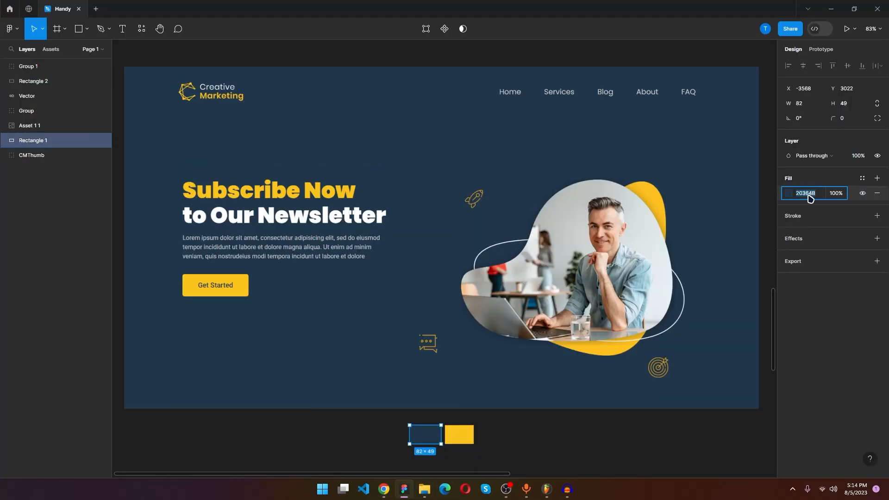
{"action": "left_click", "coordinate": [383, 489]}
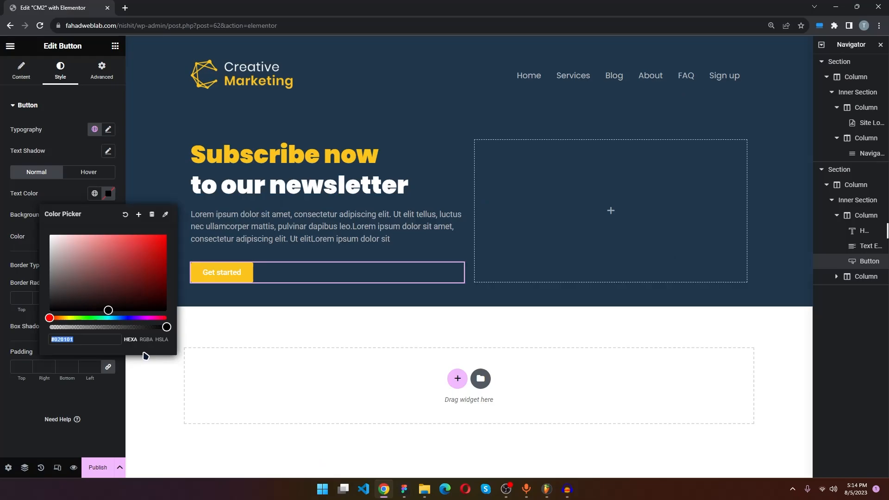
{"action": "key", "text": "ctrl+v"}
{"action": "left_click", "coordinate": [262, 332]}
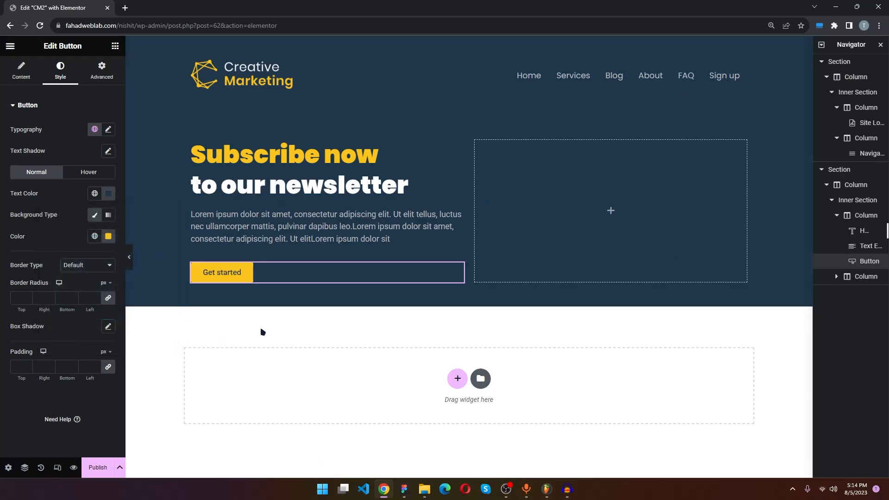
- Try the Large size on the "Get started" button, then set its size to Medium
{"action": "left_click", "coordinate": [20, 78]}
{"action": "left_click", "coordinate": [77, 227]}
{"action": "left_click", "coordinate": [85, 260]}
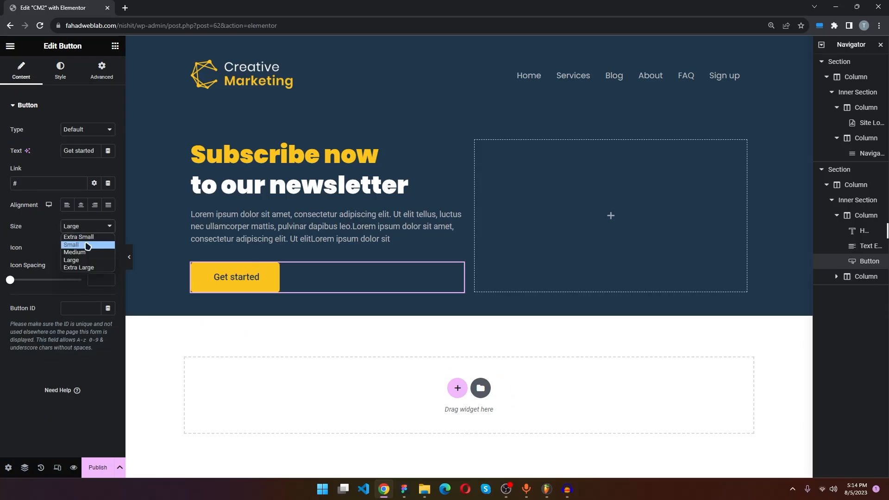
{"action": "left_click", "coordinate": [88, 228]}
{"action": "left_click", "coordinate": [88, 229]}
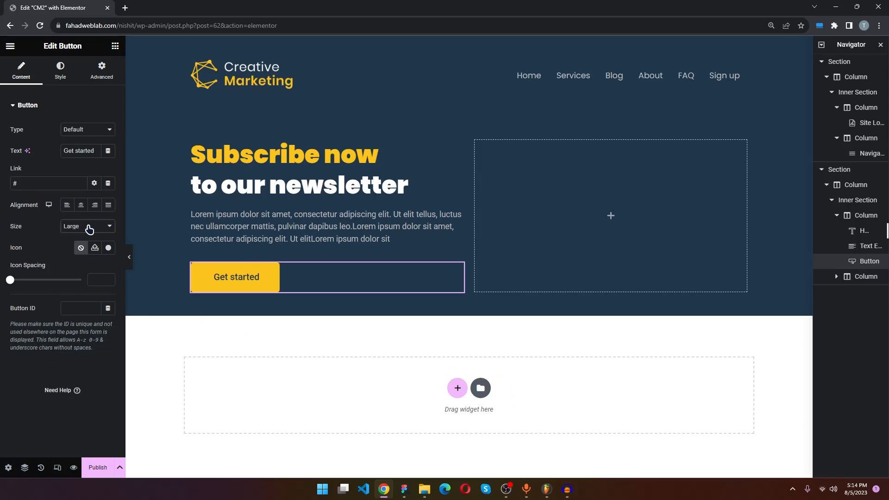
{"action": "left_click", "coordinate": [88, 228]}
{"action": "left_click", "coordinate": [88, 252]}
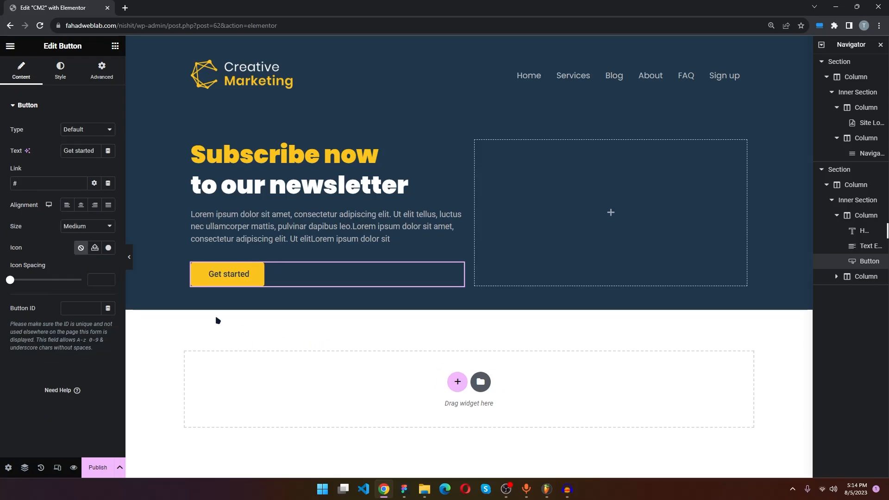
- Unlink the button's margin values and set only its top margin to 7 px
{"action": "left_click", "coordinate": [100, 73]}
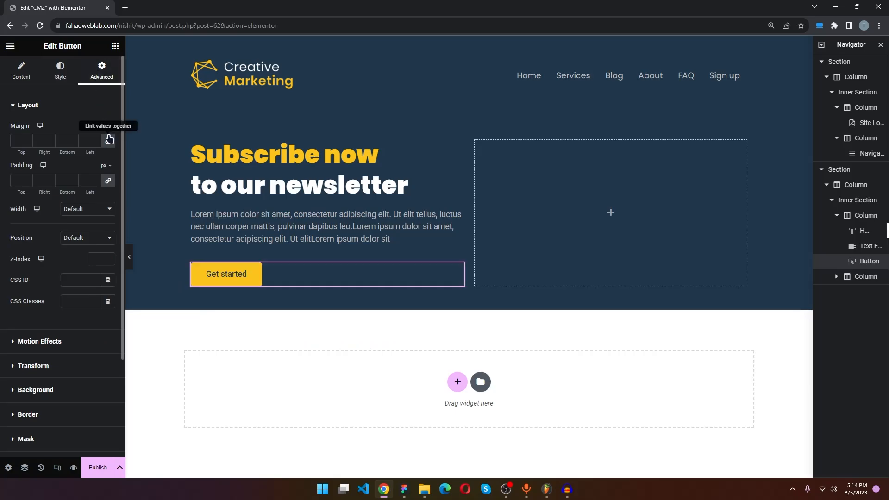
{"action": "left_click", "coordinate": [18, 140]}
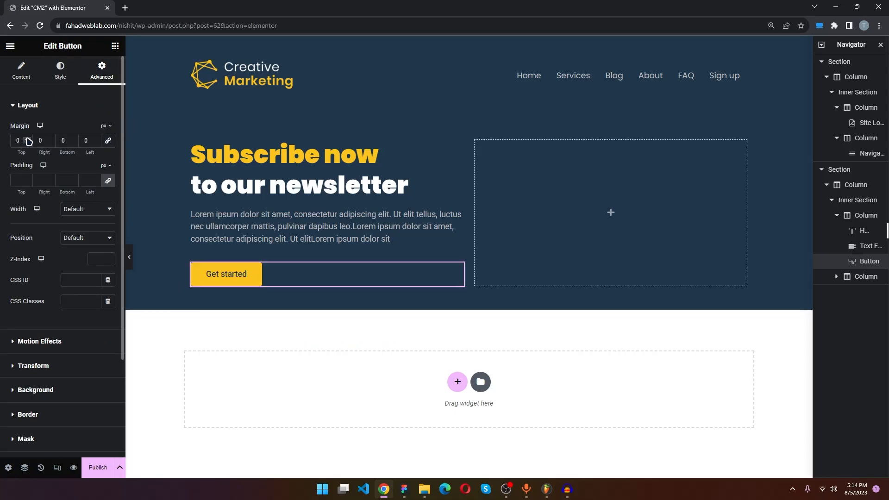
{"action": "left_click", "coordinate": [108, 142]}
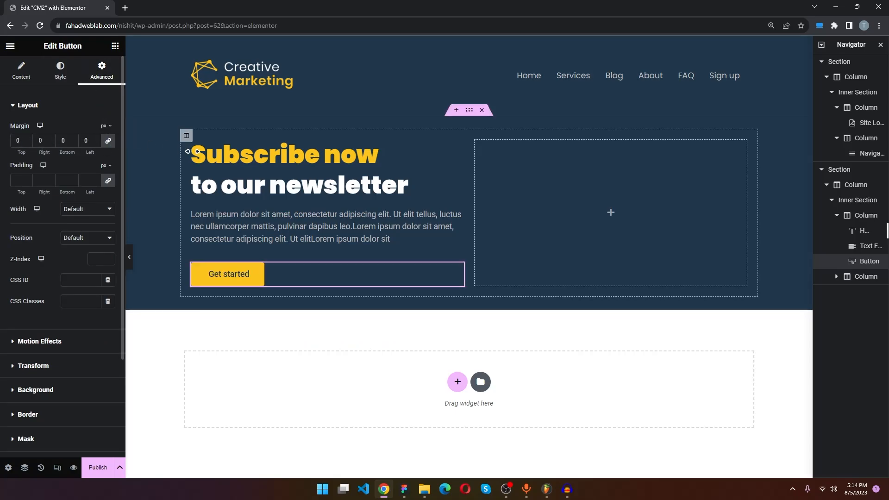
{"action": "left_click", "coordinate": [109, 142]}
{"action": "left_click", "coordinate": [28, 138]}
{"action": "left_click", "coordinate": [28, 139]}
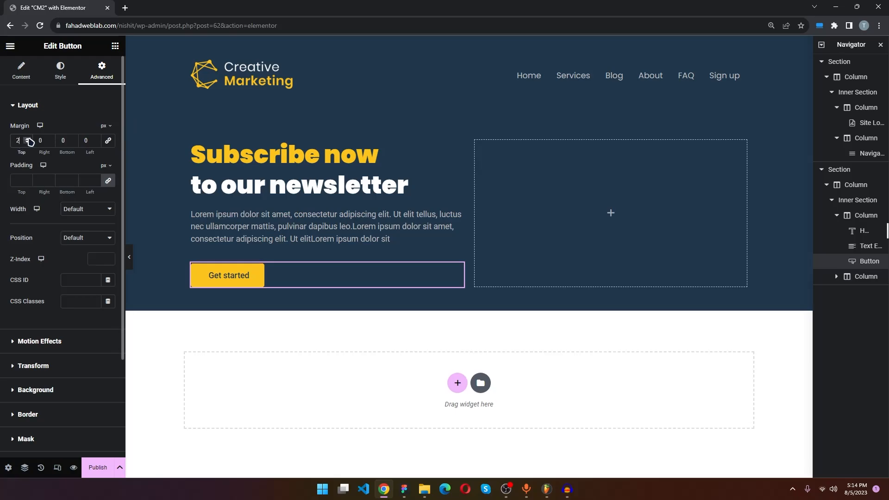
{"action": "left_click", "coordinate": [29, 139]}
{"action": "left_click", "coordinate": [29, 139]}
{"action": "left_click", "coordinate": [28, 139]}
{"action": "left_click", "coordinate": [29, 139]}
{"action": "left_click", "coordinate": [29, 139]}
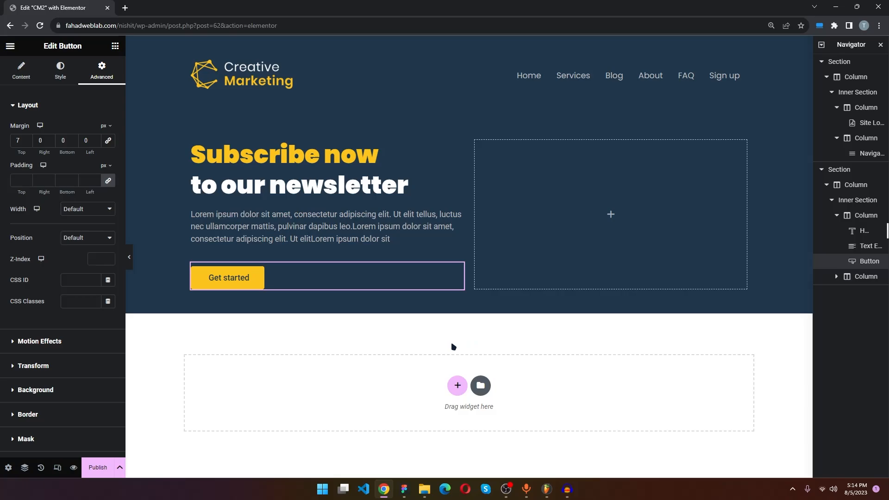
- Add an Image widget to the hero's empty column and insert CMThumb.png from the media library
{"action": "left_click", "coordinate": [611, 214]}
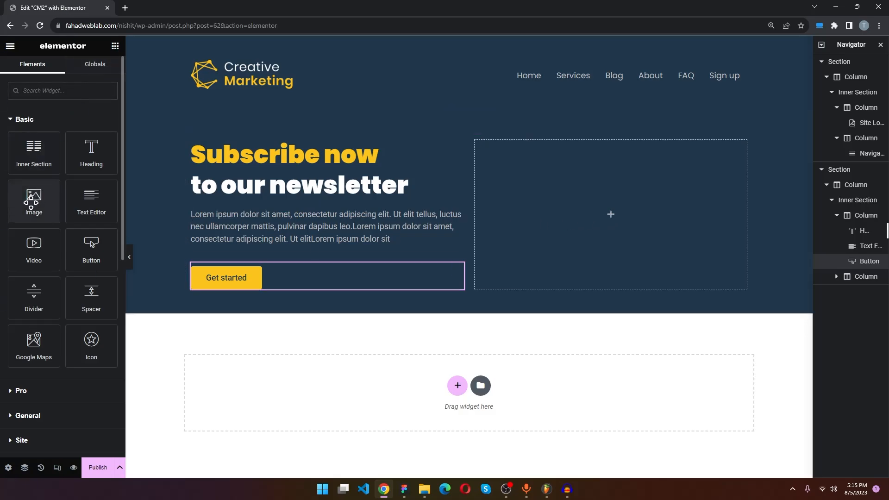
{"action": "left_click_drag", "start_coordinate": [29, 199], "coordinate": [625, 209]}
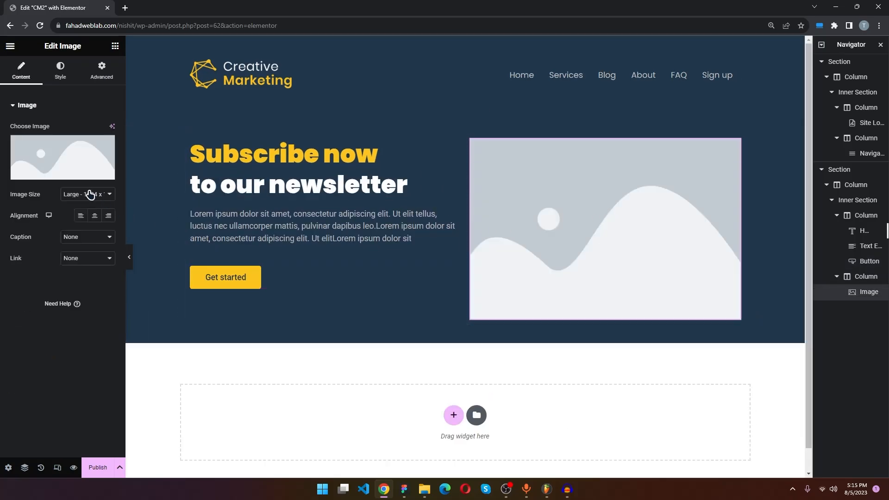
{"action": "left_click", "coordinate": [68, 180]}
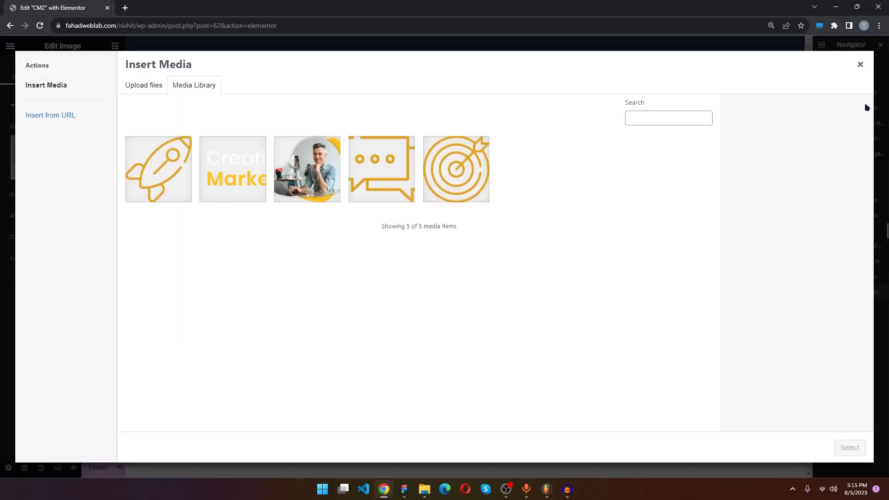
{"action": "left_click", "coordinate": [319, 178]}
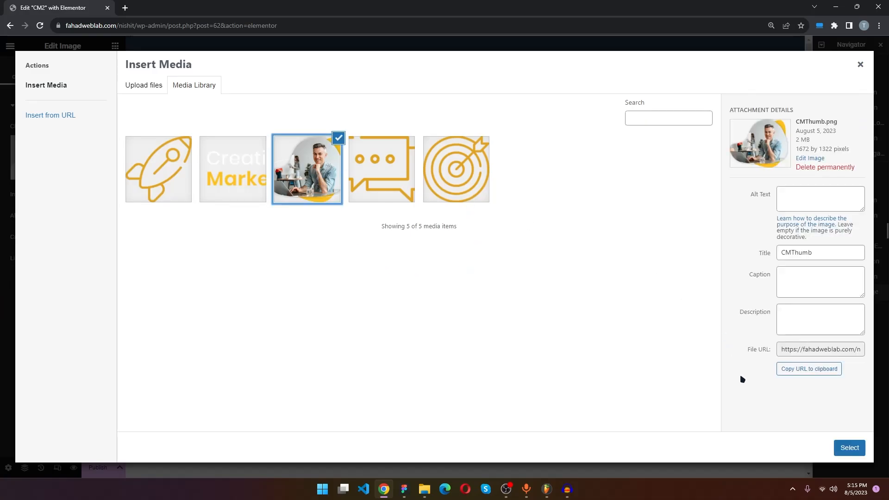
{"action": "left_click", "coordinate": [849, 447]}
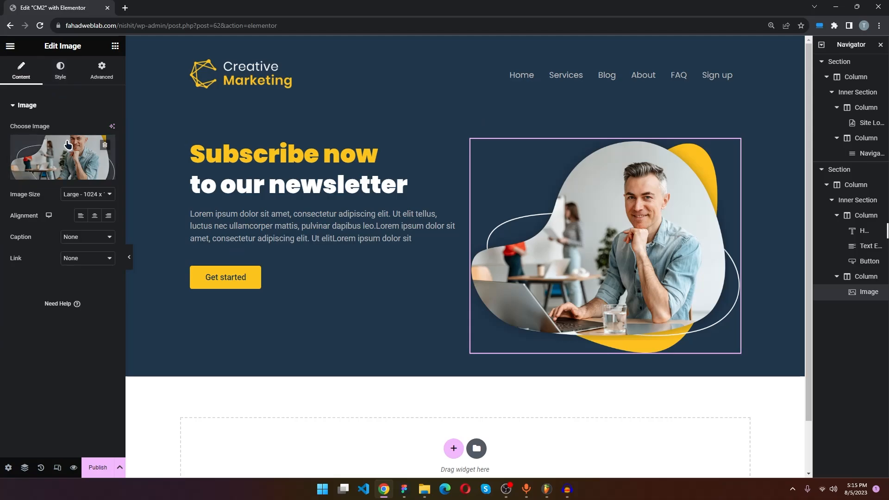
- Switch the hero portrait's width unit to px and set its width to 500 px
{"action": "left_click", "coordinate": [60, 70]}
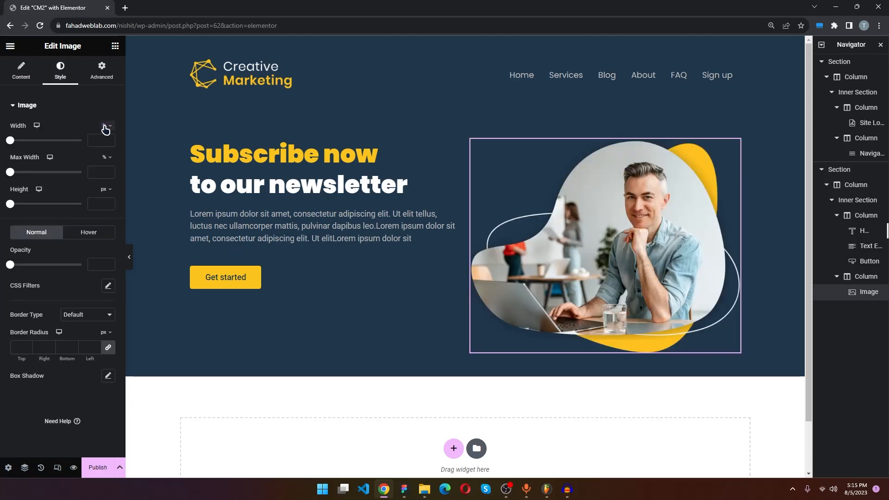
{"action": "mouse_move", "coordinate": [106, 129]}
{"action": "left_click", "coordinate": [107, 127]}
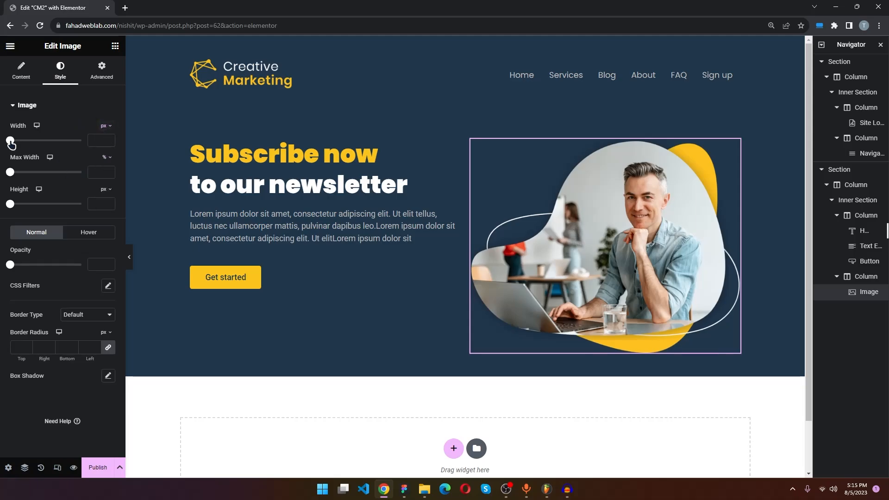
{"action": "left_click_drag", "start_coordinate": [13, 141], "coordinate": [51, 147]}
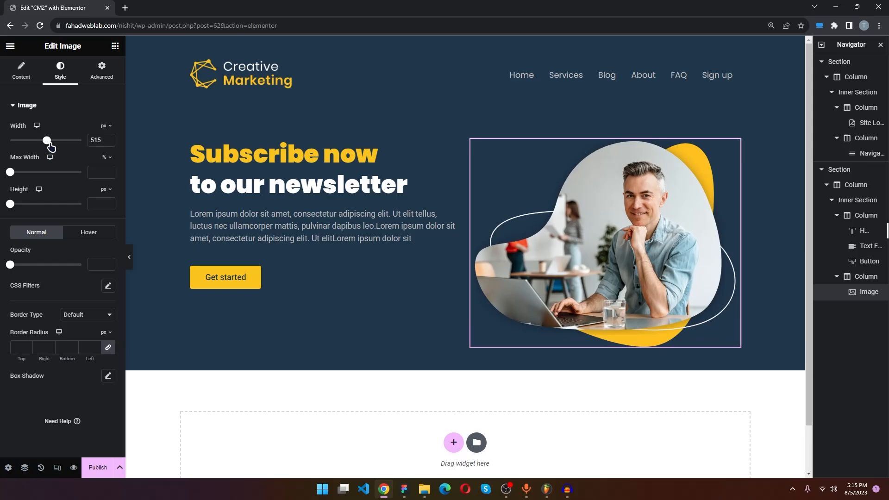
{"action": "left_click", "coordinate": [109, 142]}
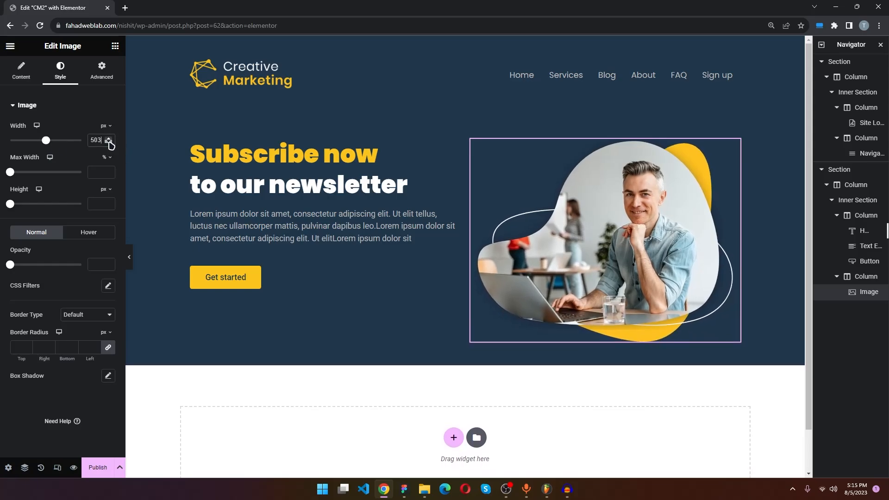
{"action": "left_click", "coordinate": [109, 142]}
{"action": "left_click", "coordinate": [109, 142]}
{"action": "left_click", "coordinate": [110, 142]}
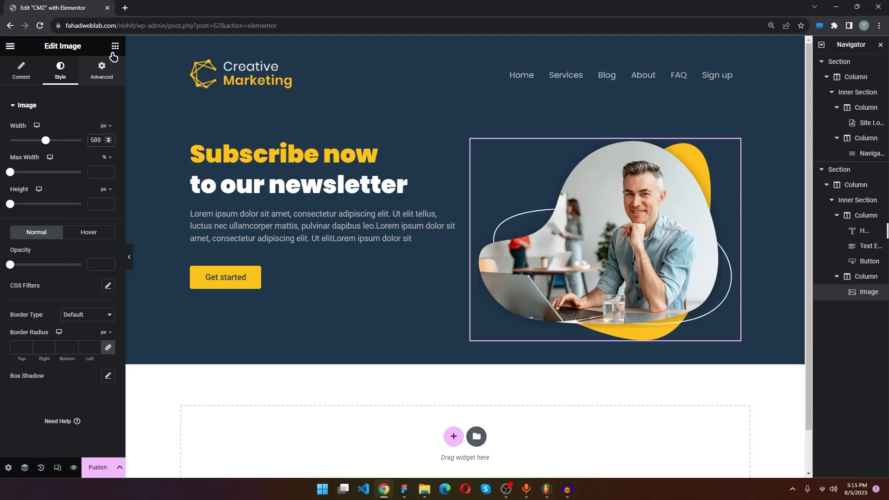
- Add a second Image widget below the portrait and check the decorative icons' placement in the Figma design
{"action": "left_click", "coordinate": [115, 46]}
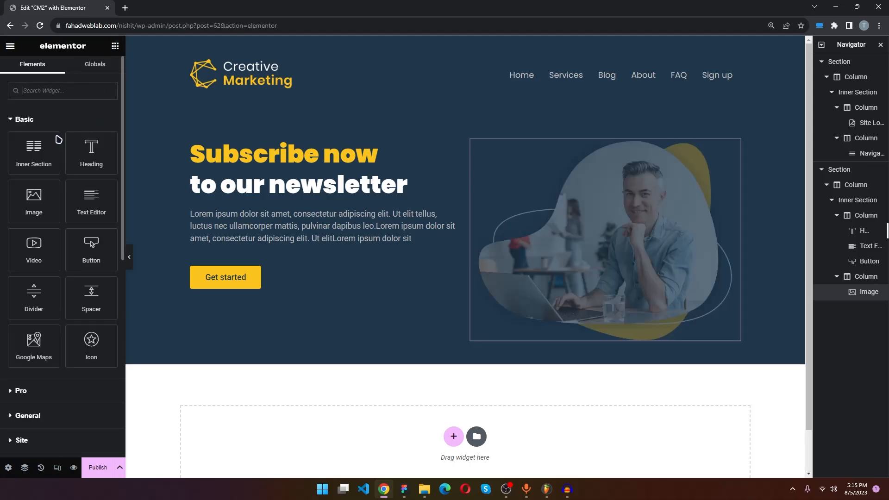
{"action": "left_click_drag", "start_coordinate": [34, 198], "coordinate": [515, 328]}
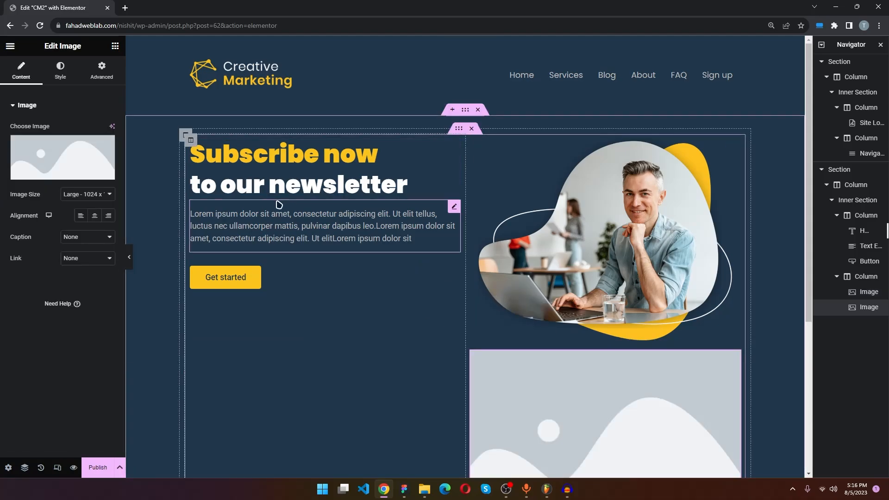
{"action": "left_click", "coordinate": [406, 491]}
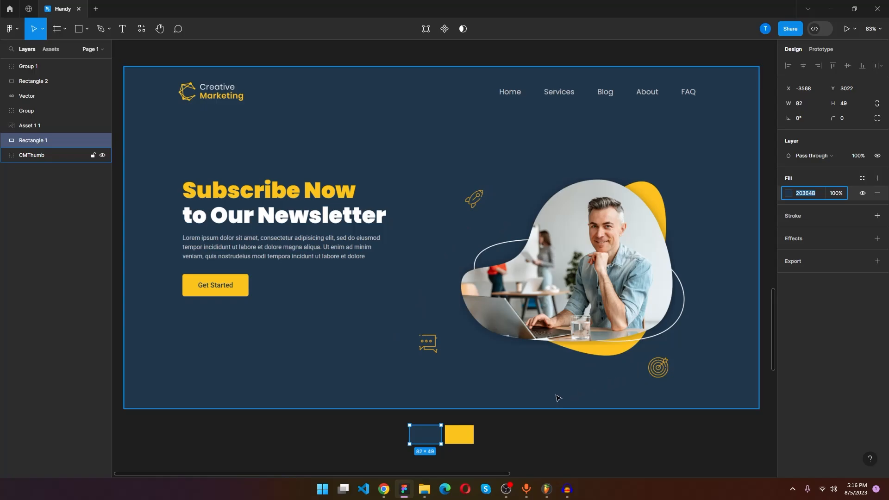
{"action": "key", "text": "alt+Tab"}
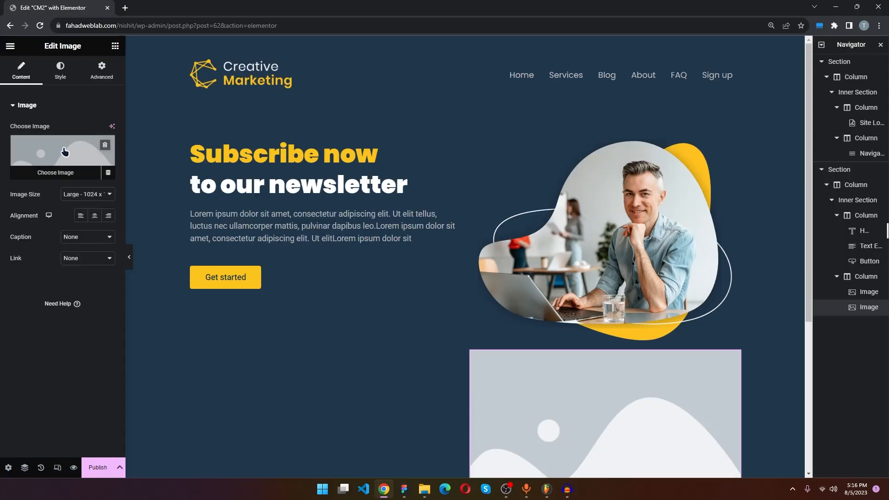
- Set the new placeholder image's position to Absolute and move it over the portrait, about 36 px down
{"action": "left_click", "coordinate": [101, 77]}
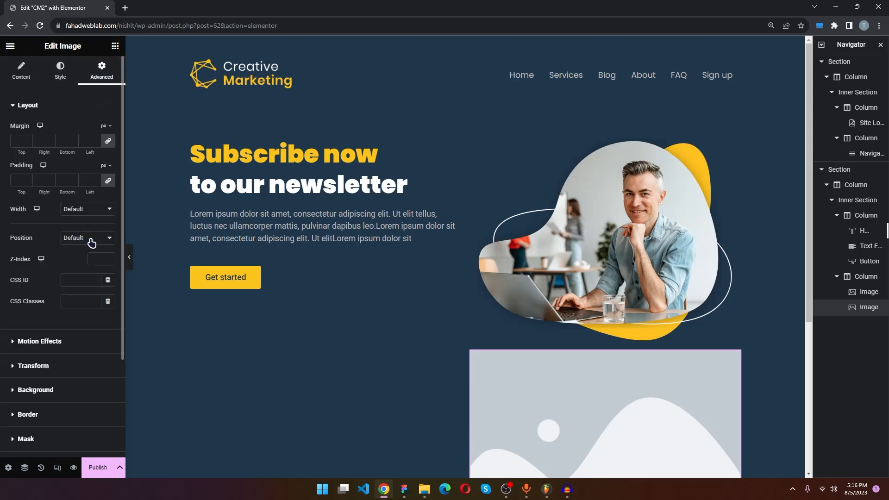
{"action": "left_click", "coordinate": [91, 242]}
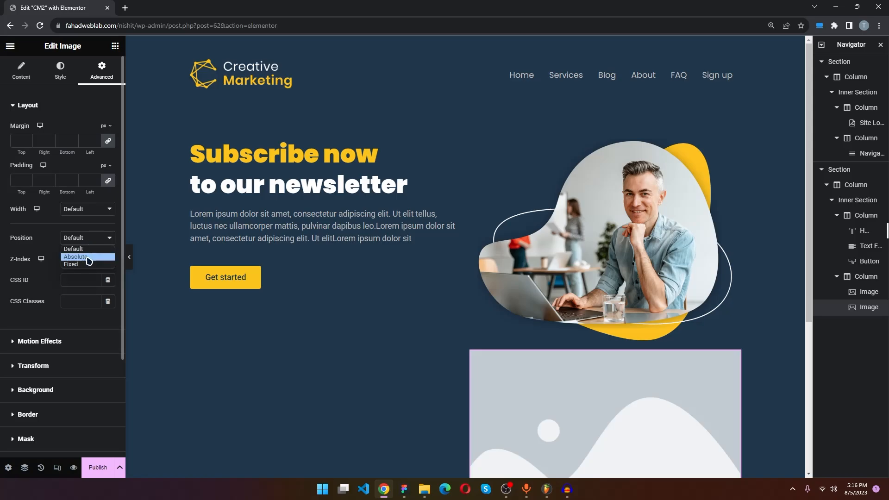
{"action": "left_click", "coordinate": [88, 257]}
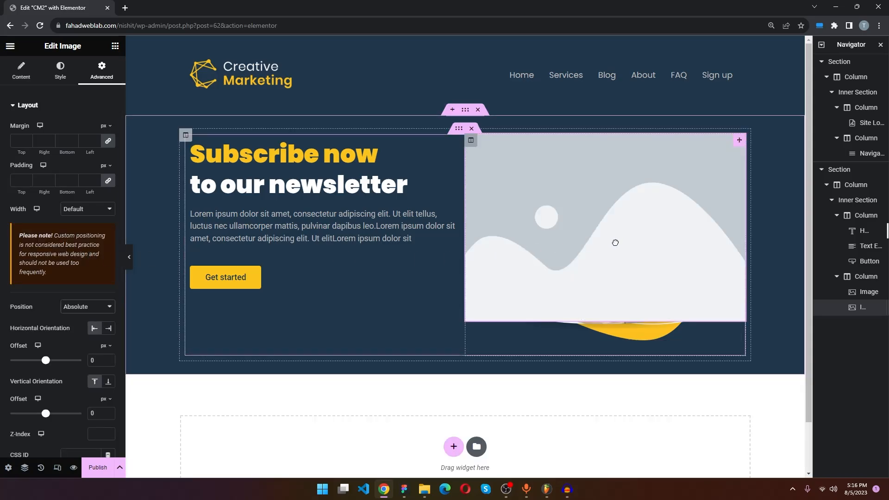
{"action": "left_click_drag", "start_coordinate": [614, 241], "coordinate": [465, 263]}
{"action": "left_click_drag", "start_coordinate": [524, 275], "coordinate": [570, 262]}
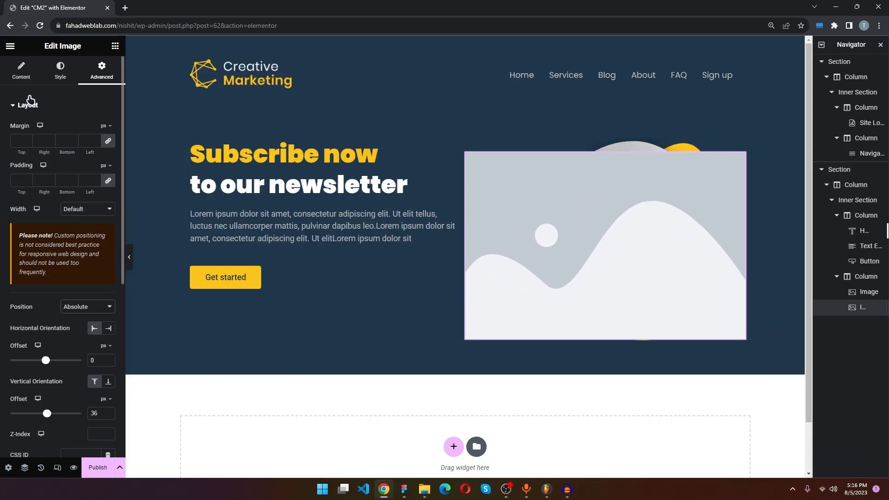
- Replace the placeholder with bullseye.png from the media library and move it beside the Get started button
{"action": "left_click", "coordinate": [22, 79]}
{"action": "left_click", "coordinate": [51, 172]}
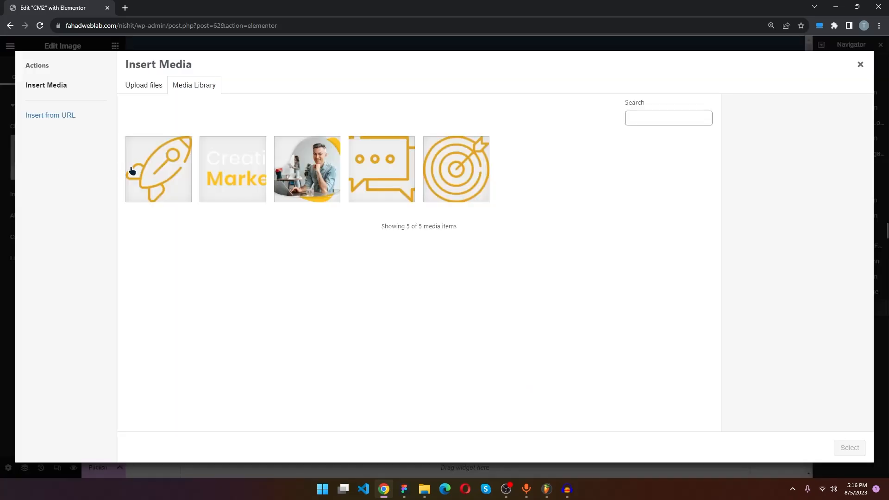
{"action": "left_click", "coordinate": [456, 178]}
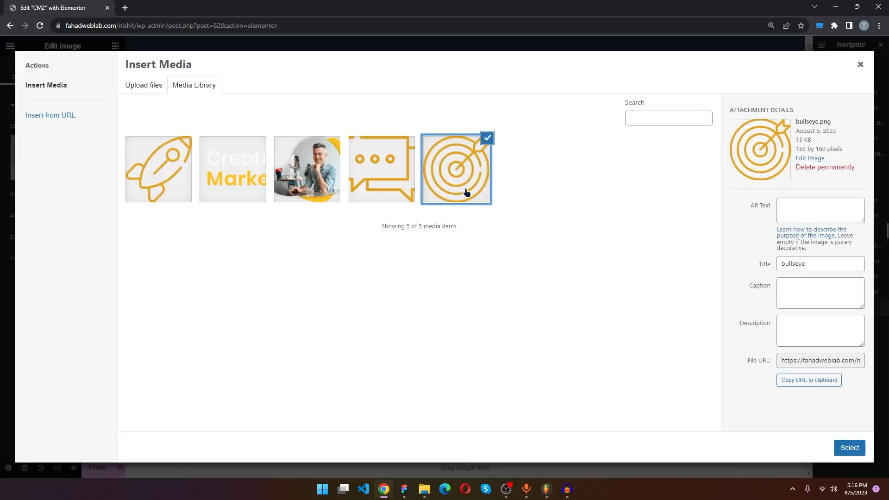
{"action": "left_click", "coordinate": [849, 447]}
{"action": "left_click_drag", "start_coordinate": [487, 203], "coordinate": [531, 331]}
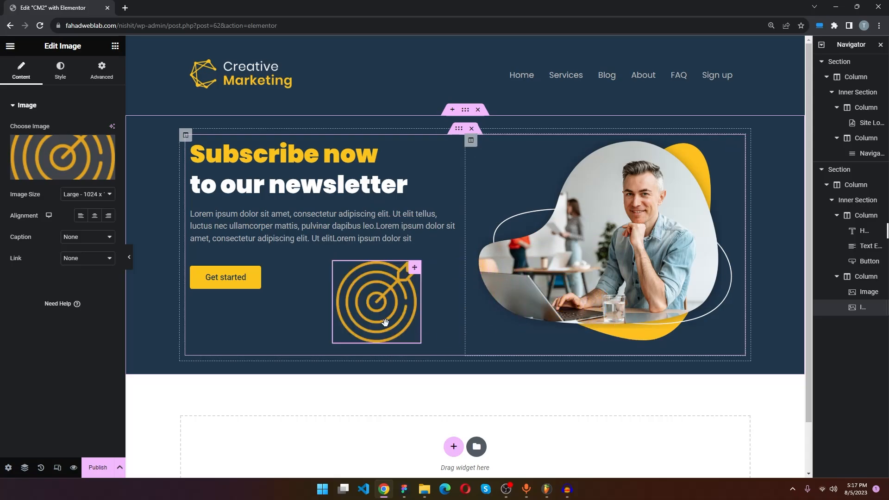
- Switch the bullseye icon's width unit to px and set its width to 58 px
{"action": "left_click", "coordinate": [62, 70]}
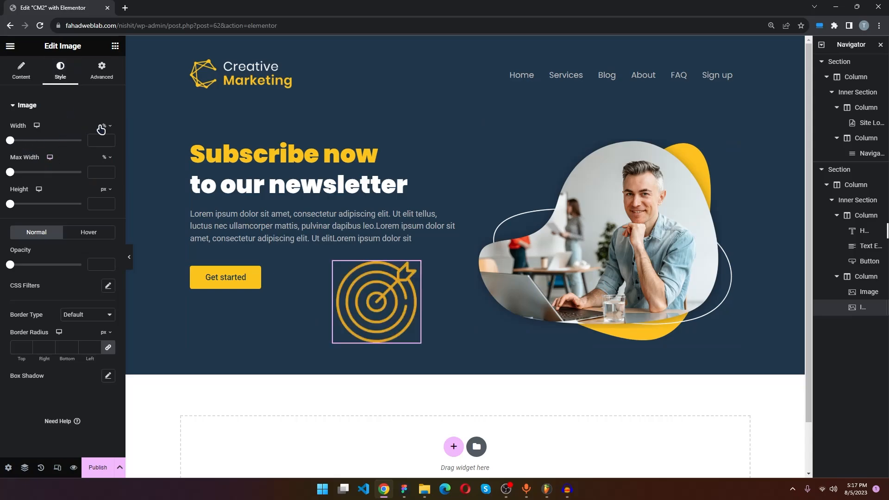
{"action": "left_click", "coordinate": [103, 126]}
{"action": "left_click", "coordinate": [105, 127]}
{"action": "left_click_drag", "start_coordinate": [10, 141], "coordinate": [14, 143]}
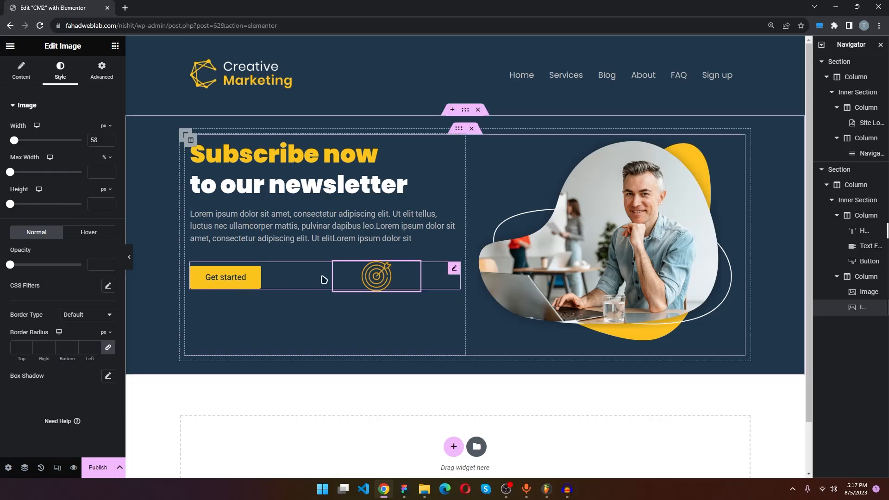
- Move the bullseye icon to the portrait's lower-right corner, with a horizontal offset of 493 px and a vertical offset of 415 px
{"action": "left_click_drag", "start_coordinate": [376, 276], "coordinate": [725, 347]}
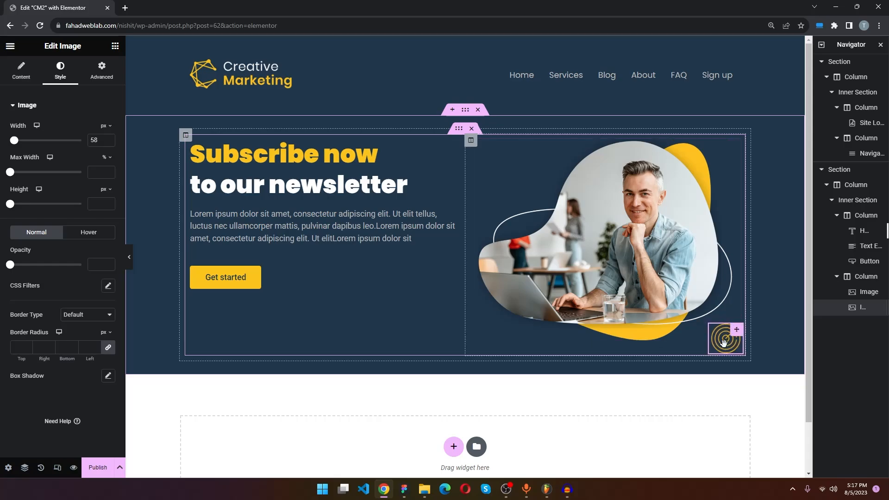
{"action": "left_click", "coordinate": [109, 71]}
{"action": "scroll", "coordinate": [44, 333], "scroll_direction": "down", "scroll_amount": 1}
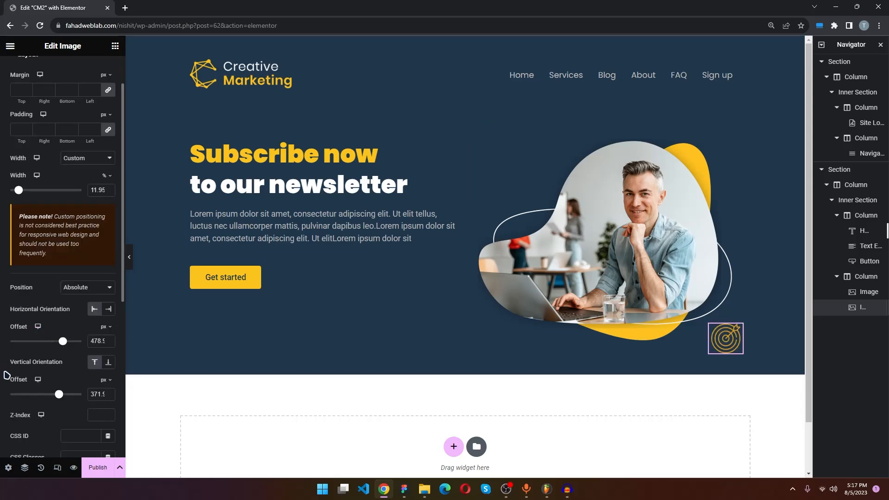
{"action": "left_click_drag", "start_coordinate": [63, 342], "coordinate": [63, 341]}
{"action": "left_click_drag", "start_coordinate": [58, 393], "coordinate": [60, 395]}
{"action": "left_click_drag", "start_coordinate": [63, 341], "coordinate": [64, 342]}
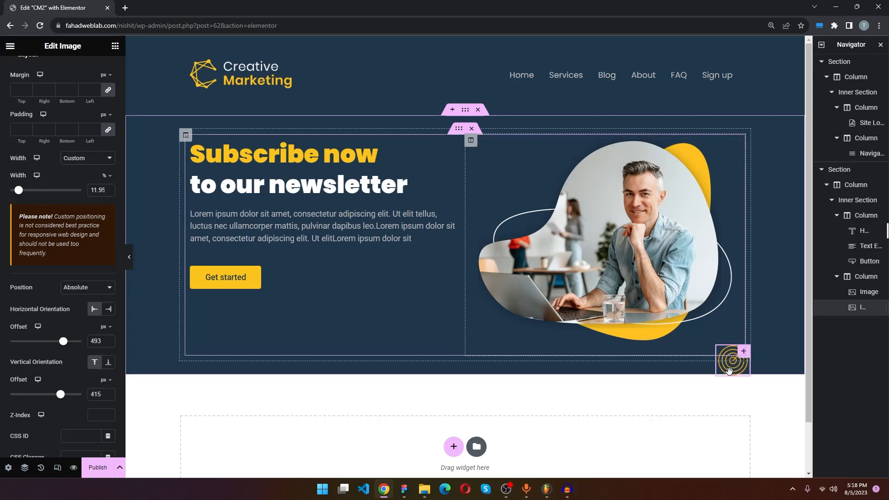
- Duplicate the bullseye icon and move the copy to the portrait's lower-left edge
{"action": "right_click", "coordinate": [857, 310]}
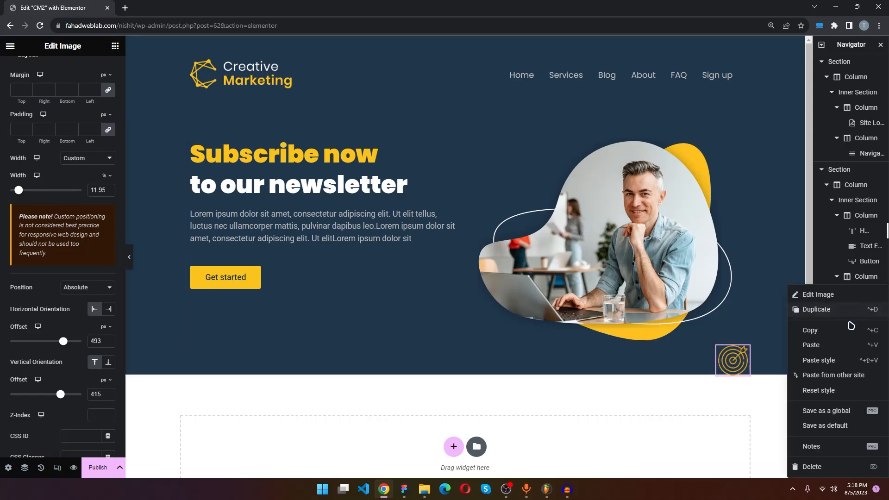
{"action": "left_click", "coordinate": [838, 314]}
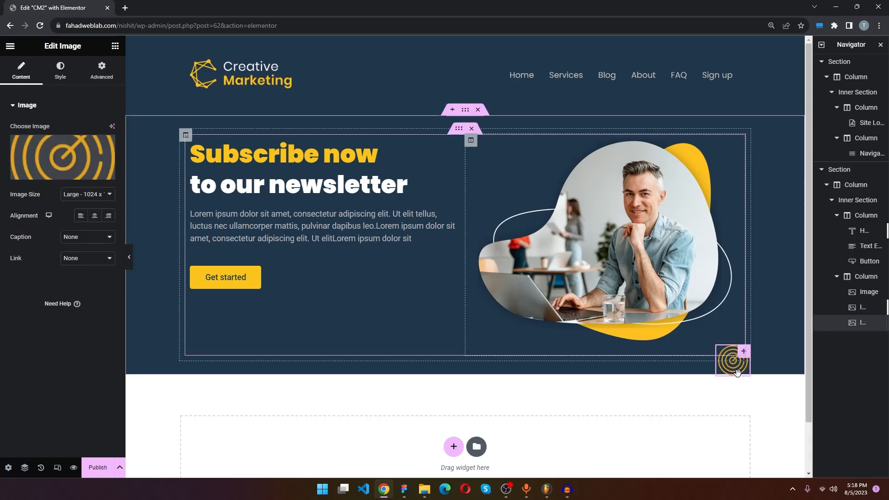
{"action": "left_click_drag", "start_coordinate": [737, 372], "coordinate": [494, 331]}
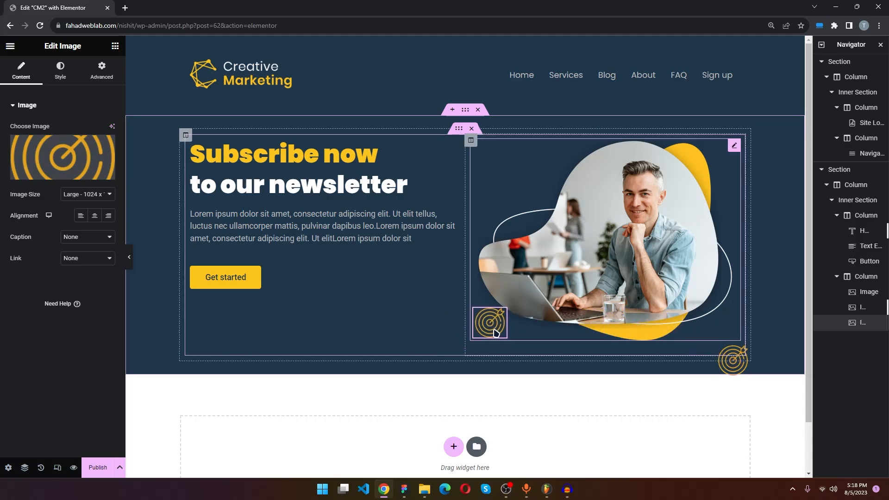
{"action": "left_click_drag", "start_coordinate": [489, 324], "coordinate": [489, 324]}
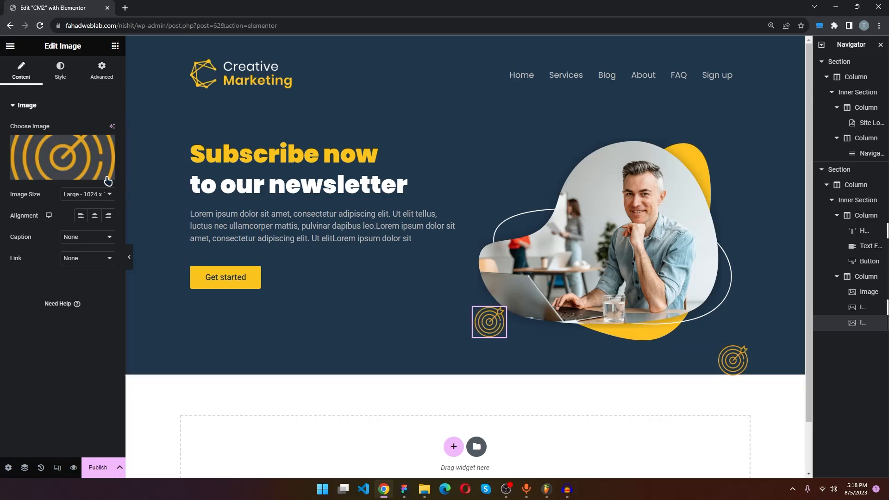
- Replace the duplicated bullseye with the chat bubble image from the media library
{"action": "left_click", "coordinate": [68, 175]}
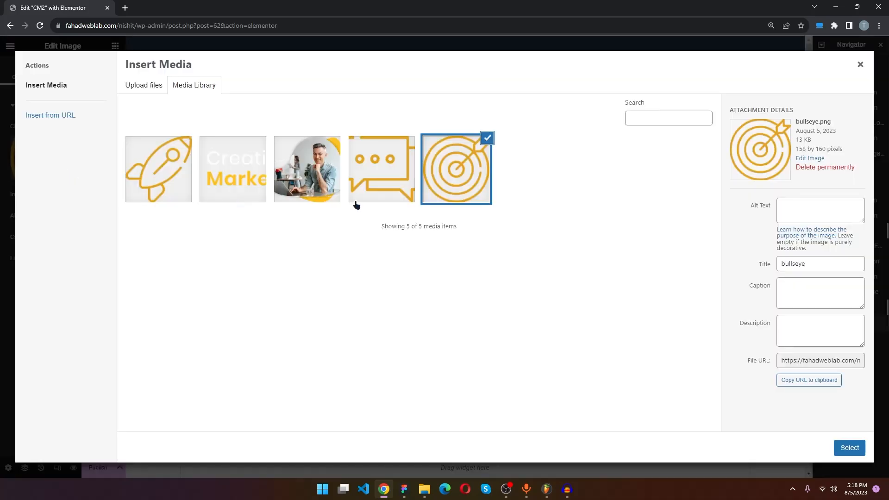
{"action": "left_click", "coordinate": [387, 174]}
{"action": "left_click", "coordinate": [842, 447]}
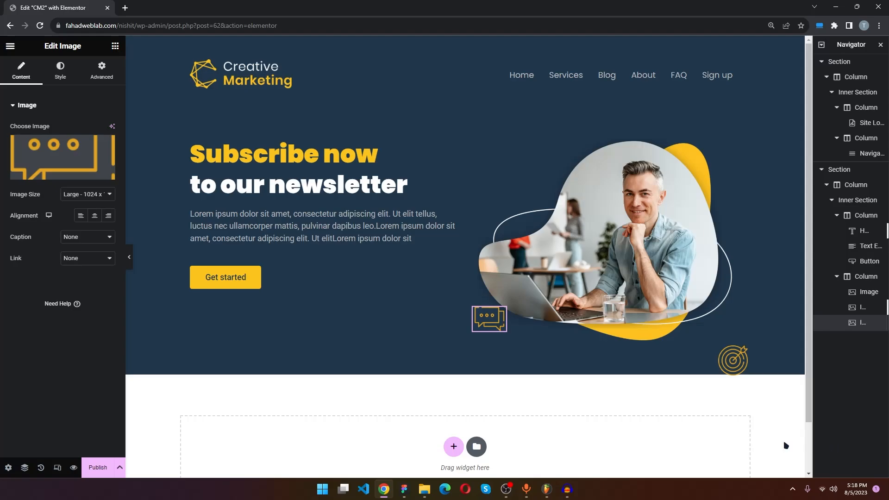
- Position the chat bubble icon with a horizontal offset of -65 px and a vertical offset of 390 px
{"action": "mouse_move", "coordinate": [490, 318]}
{"action": "left_mouse_down"}
{"action": "mouse_move", "coordinate": [489, 345]}
{"action": "mouse_move", "coordinate": [493, 331]}
{"action": "left_mouse_up"}
{"action": "left_click", "coordinate": [102, 70]}
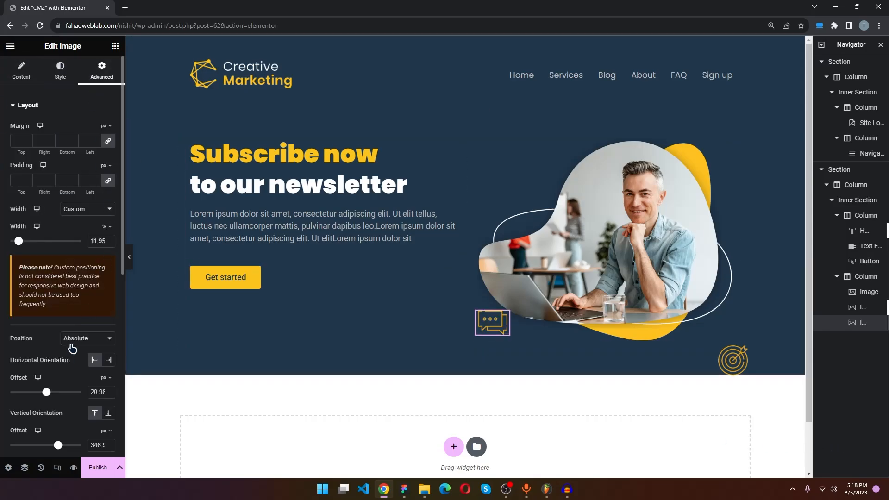
{"action": "left_click_drag", "start_coordinate": [46, 393], "coordinate": [45, 394]}
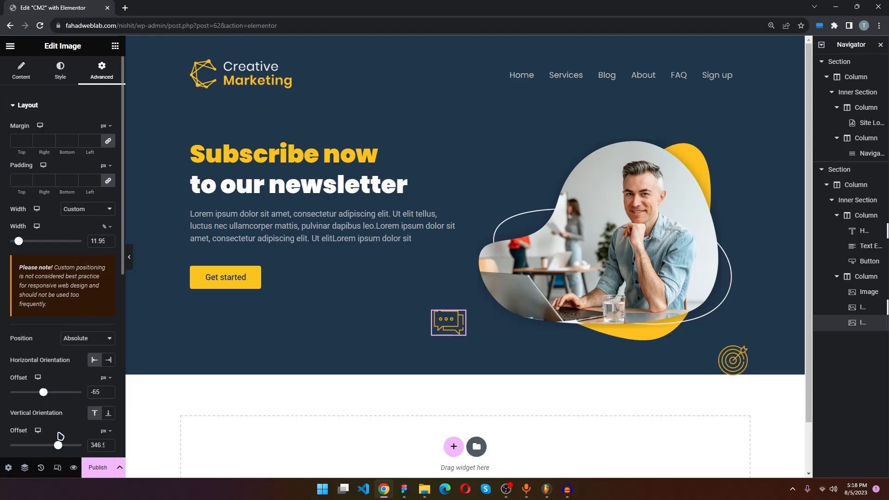
{"action": "left_click_drag", "start_coordinate": [58, 445], "coordinate": [61, 448]}
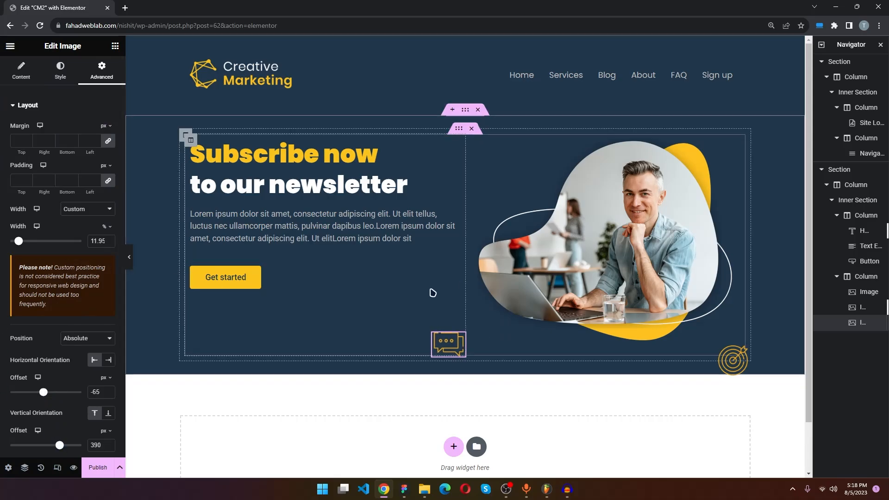
- Duplicate the chat bubble icon and move the copy to the portrait's upper-left side
{"action": "right_click", "coordinate": [848, 327]}
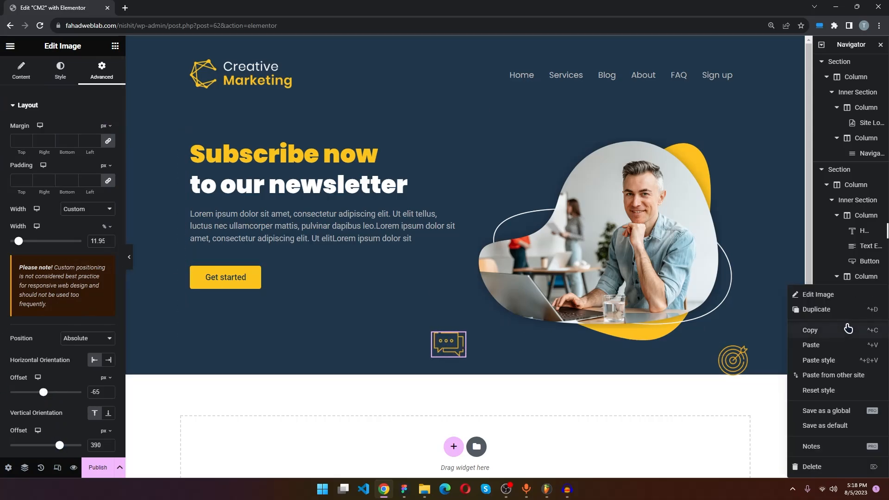
{"action": "left_click", "coordinate": [834, 313]}
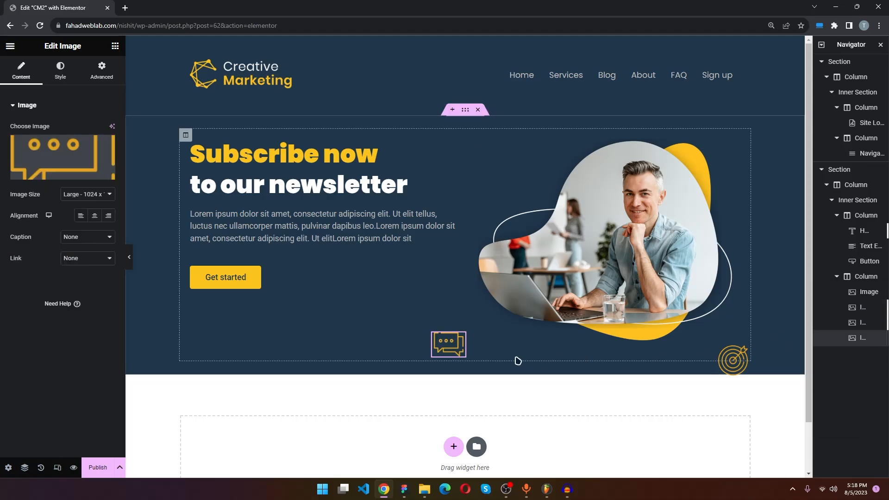
{"action": "left_click_drag", "start_coordinate": [449, 344], "coordinate": [490, 155]}
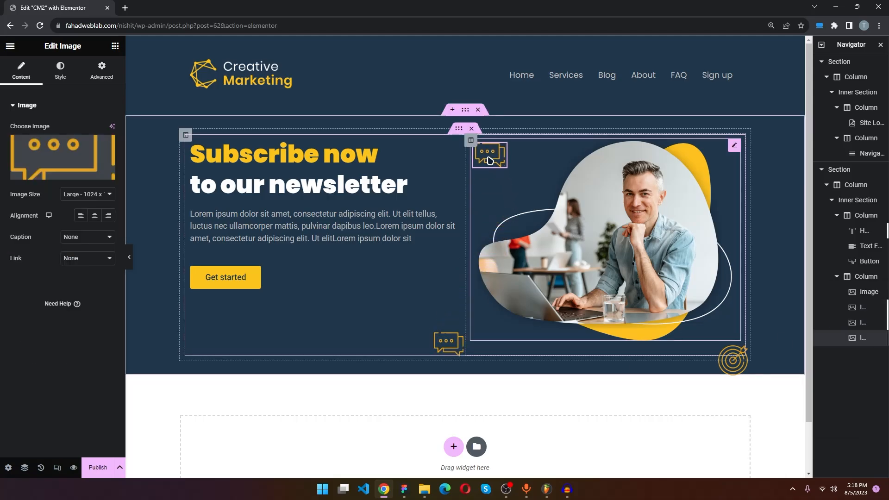
- Replace the copied icon's image with the rocket from the media library and set its horizontal offset to 30 px
{"action": "left_click", "coordinate": [63, 173]}
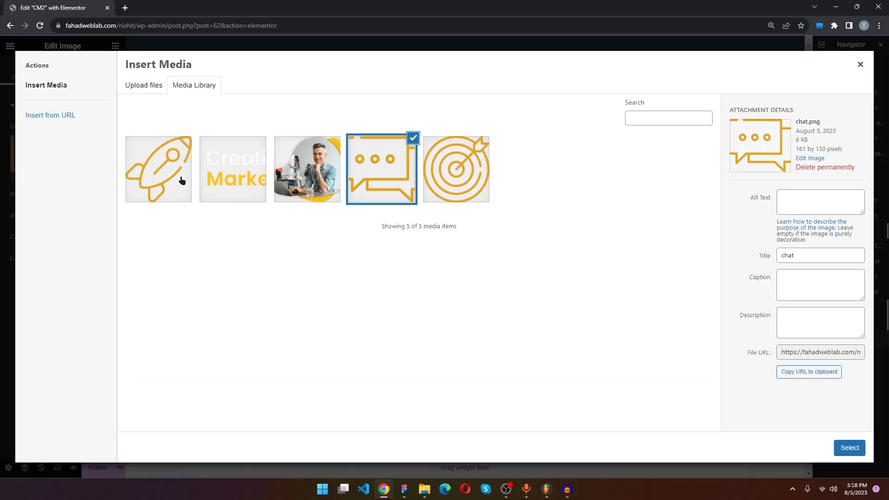
{"action": "left_click", "coordinate": [181, 180]}
{"action": "left_click", "coordinate": [849, 448]}
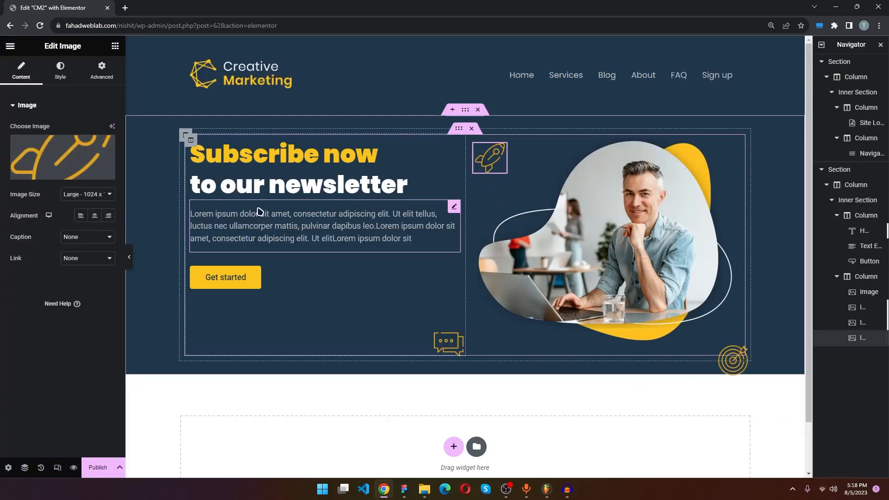
{"action": "left_click", "coordinate": [102, 70]}
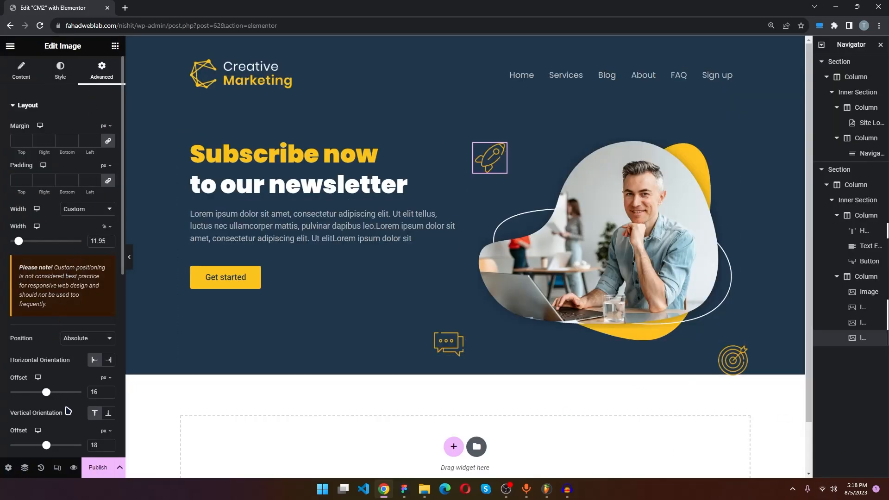
{"action": "left_click_drag", "start_coordinate": [45, 395], "coordinate": [45, 395]}
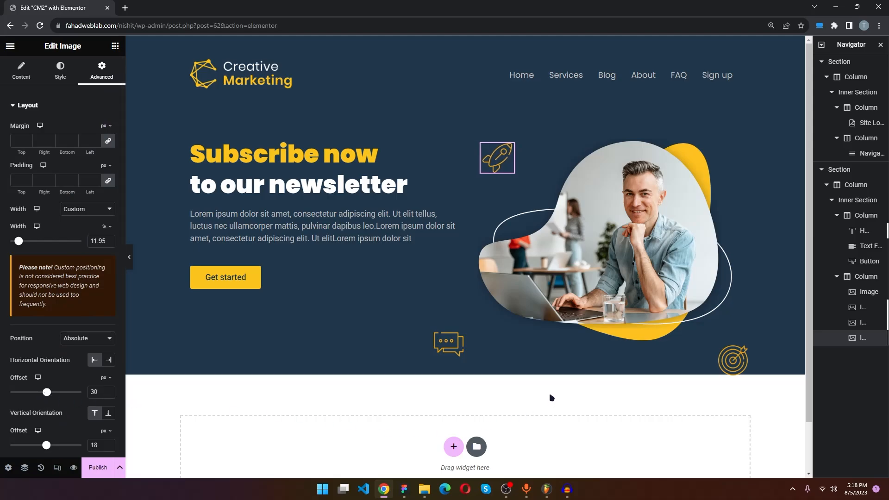
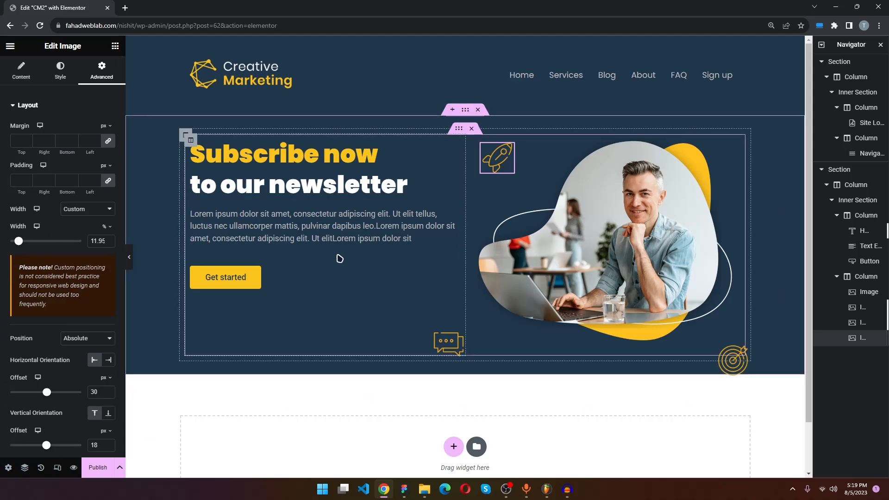
- Give the hero section a minimum height of 76 vh
{"action": "left_click", "coordinate": [854, 172]}
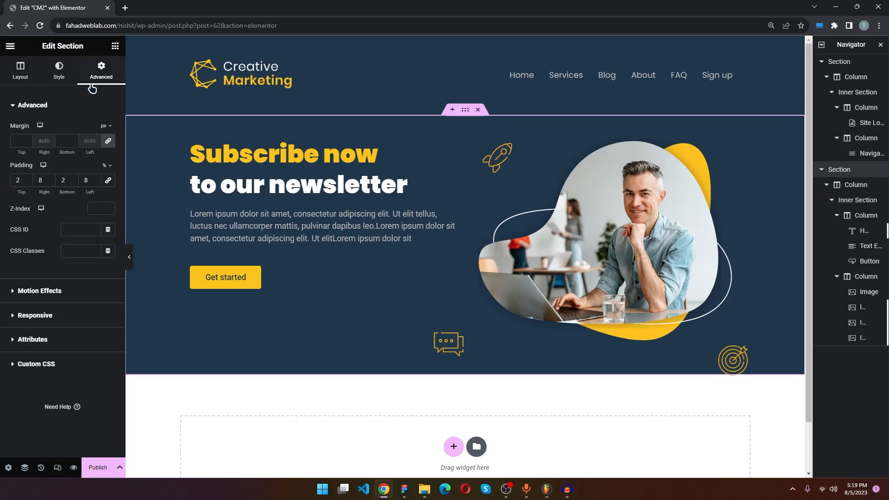
{"action": "left_click", "coordinate": [21, 74]}
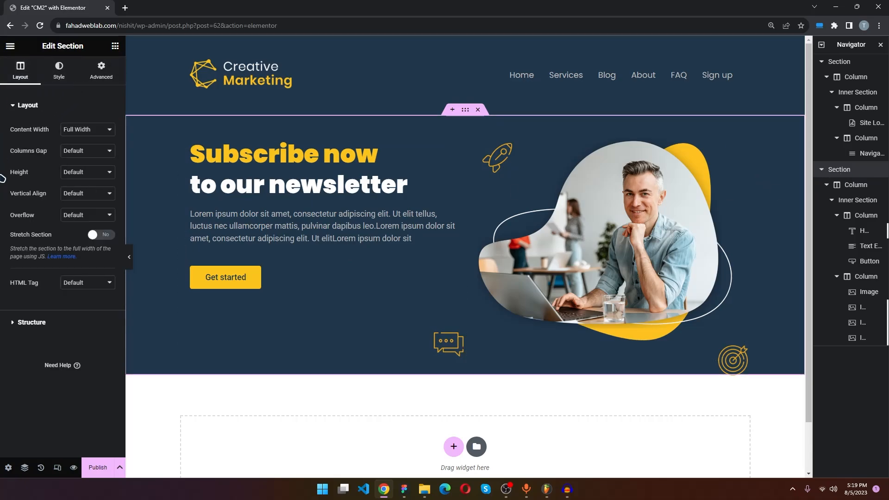
{"action": "left_click", "coordinate": [76, 172]}
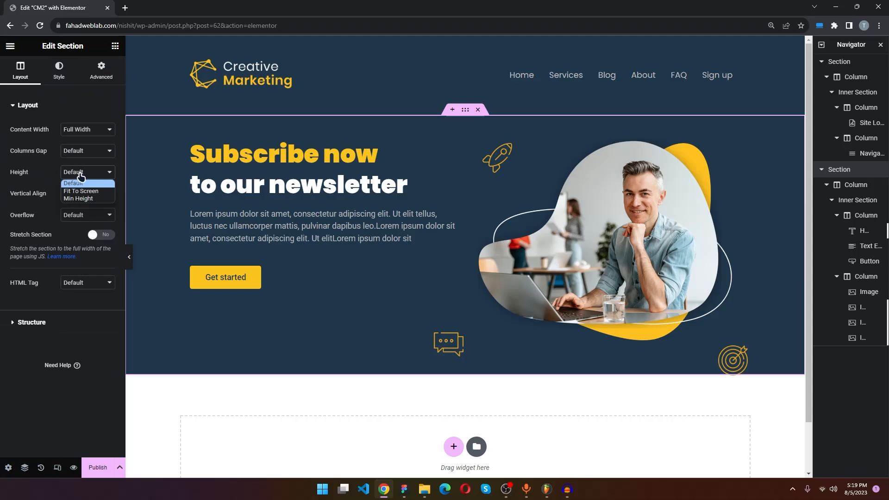
{"action": "left_click", "coordinate": [86, 199]}
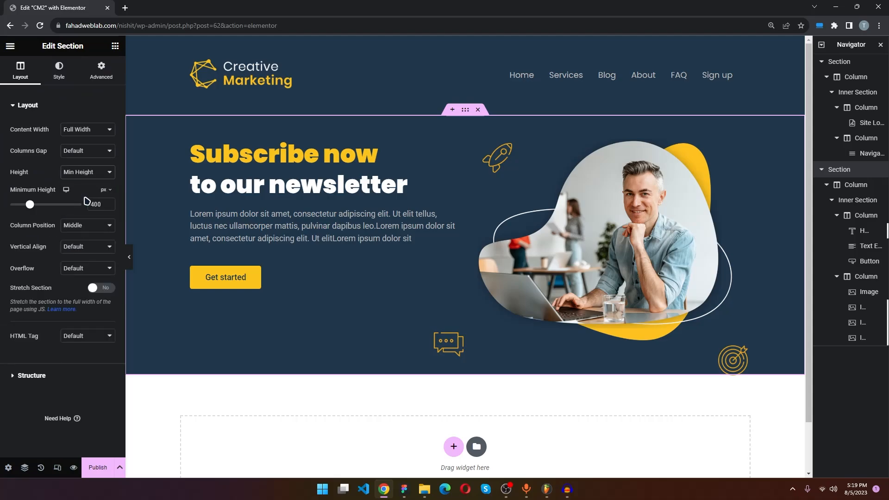
{"action": "left_click", "coordinate": [86, 172]}
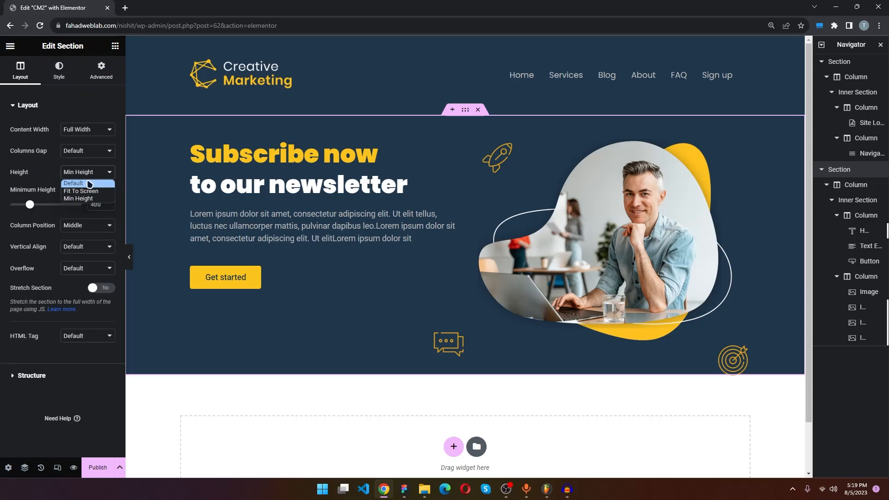
{"action": "left_click", "coordinate": [41, 179]}
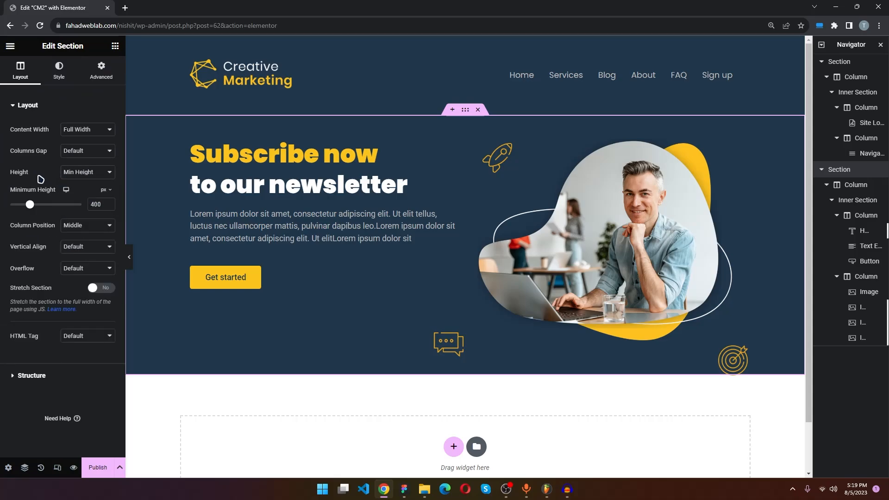
{"action": "left_click", "coordinate": [107, 192]}
{"action": "left_click", "coordinate": [103, 236]}
{"action": "mouse_move", "coordinate": [74, 205]}
{"action": "left_mouse_down"}
{"action": "mouse_move", "coordinate": [46, 205]}
{"action": "mouse_move", "coordinate": [68, 211]}
{"action": "left_mouse_up"}
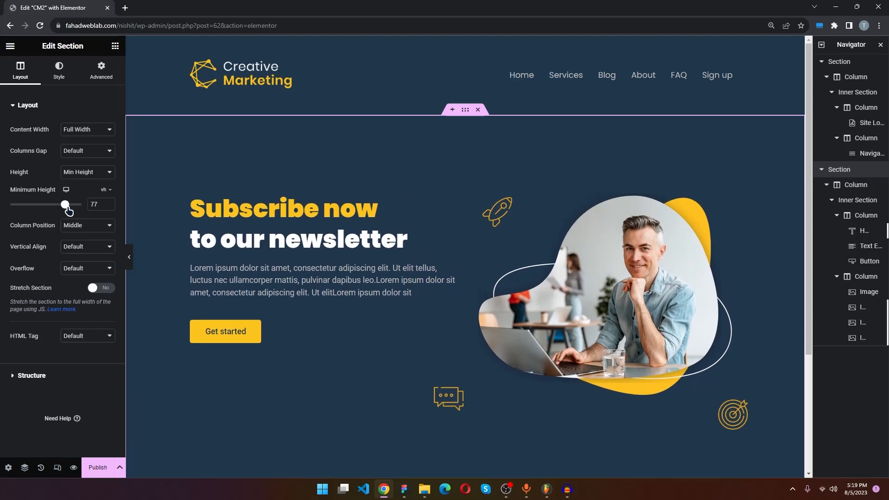
{"action": "left_click", "coordinate": [110, 207]}
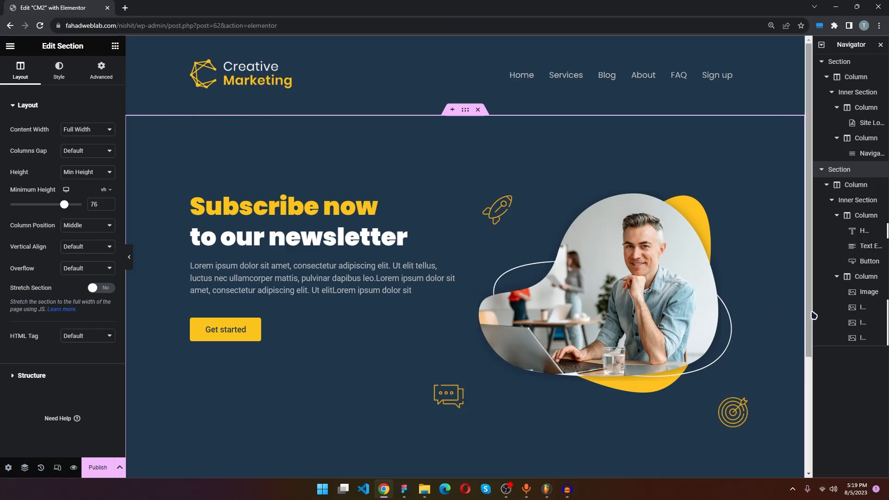
{"action": "scroll", "coordinate": [812, 325], "scroll_direction": "down", "scroll_amount": 1}
{"action": "scroll", "coordinate": [811, 324], "scroll_direction": "up", "scroll_amount": 1}
{"action": "scroll", "coordinate": [810, 347], "scroll_direction": "down", "scroll_amount": 1}
{"action": "scroll", "coordinate": [811, 346], "scroll_direction": "up", "scroll_amount": 1}
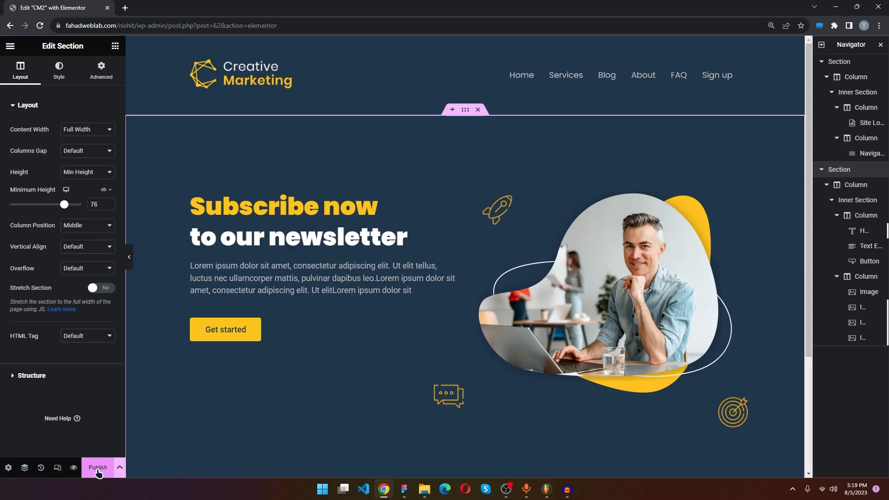
- Publish the page and review the hero section on the live page and in the editor's full-width preview
{"action": "left_click", "coordinate": [98, 468]}
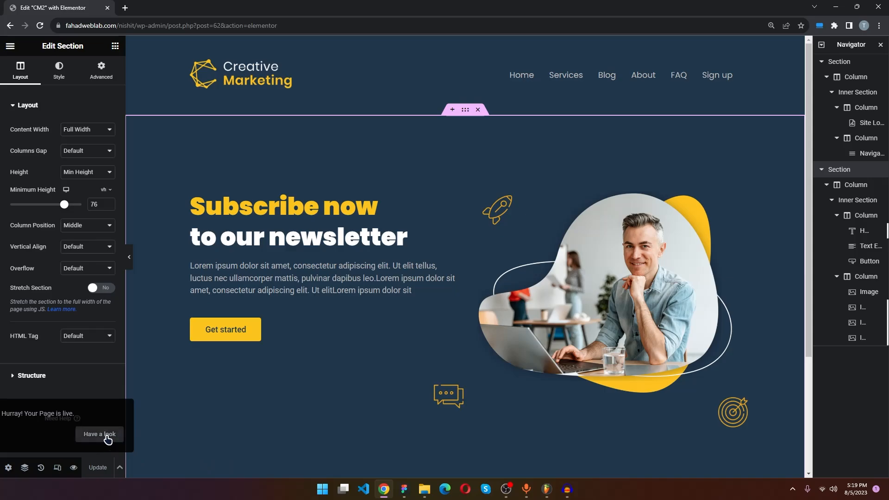
{"action": "left_click", "coordinate": [108, 435]}
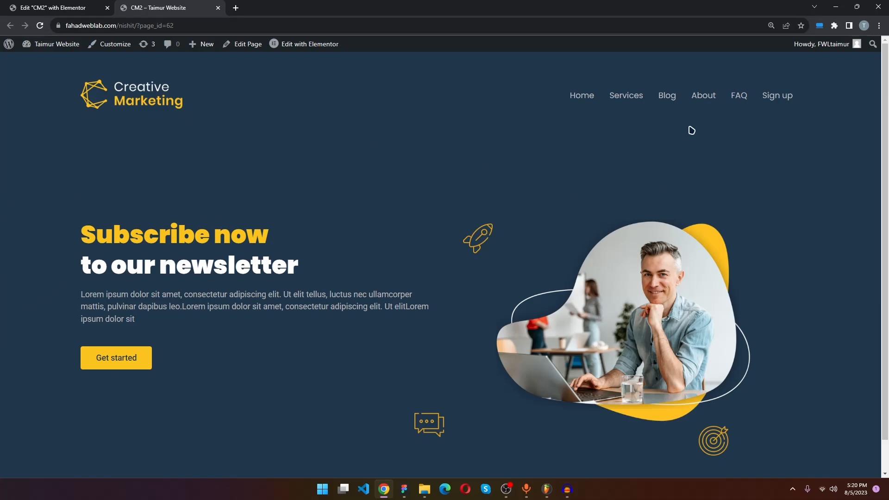
{"action": "scroll", "coordinate": [601, 93], "scroll_direction": "down", "scroll_amount": 1}
{"action": "scroll", "coordinate": [551, 107], "scroll_direction": "up", "scroll_amount": 1}
{"action": "scroll", "coordinate": [472, 243], "scroll_direction": "down", "scroll_amount": 1}
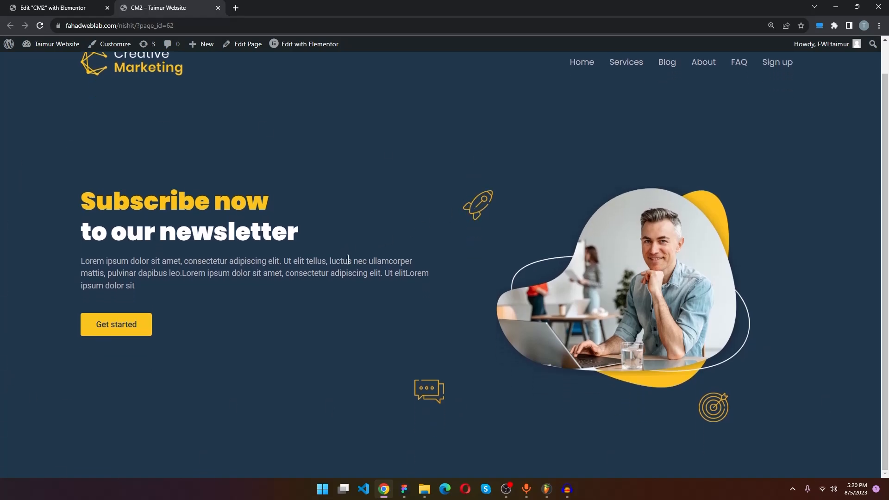
{"action": "scroll", "coordinate": [354, 261], "scroll_direction": "up", "scroll_amount": 1}
{"action": "left_click", "coordinate": [21, 8]}
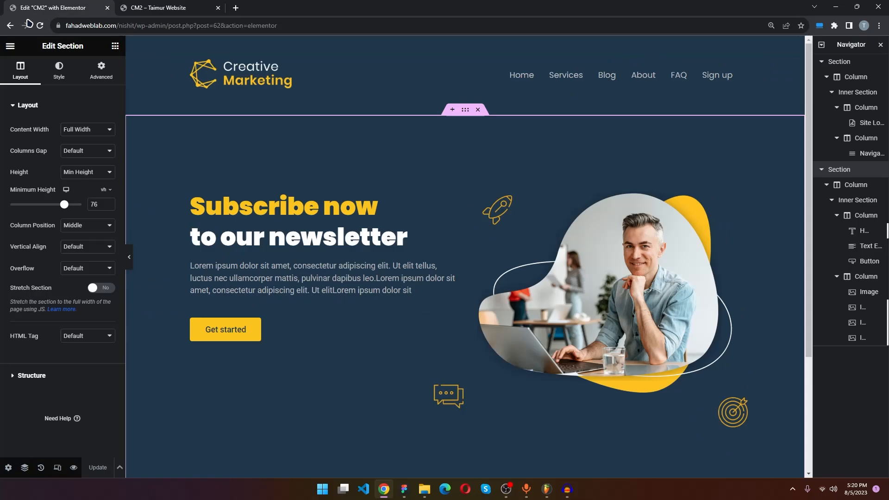
{"action": "left_click", "coordinate": [131, 259]}
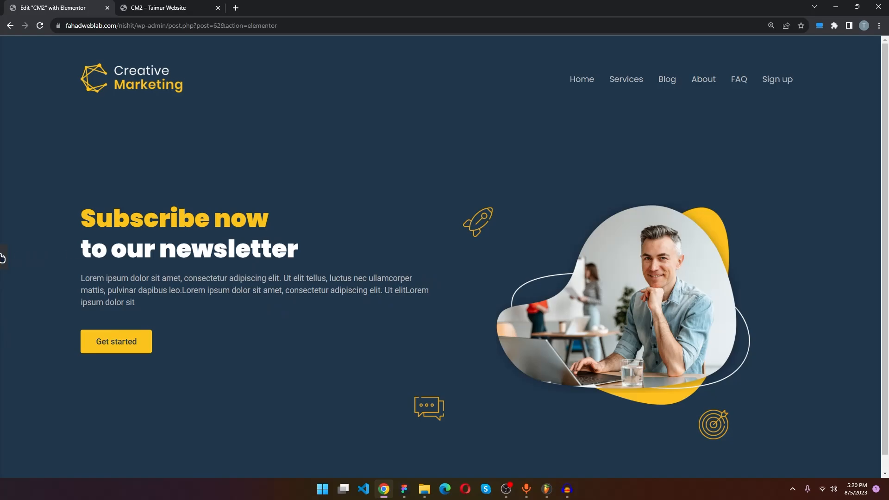
{"action": "left_click", "coordinate": [2, 257]}
- Give the paragraph below the newsletter heading a custom width in pixels, narrowed to about 526 px, and check it in the full-width preview
{"action": "left_click", "coordinate": [454, 278]}
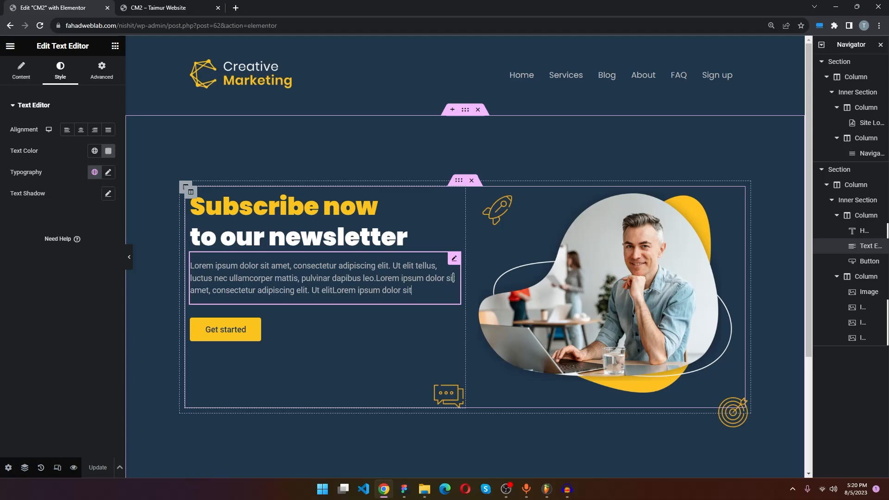
{"action": "left_click", "coordinate": [17, 79]}
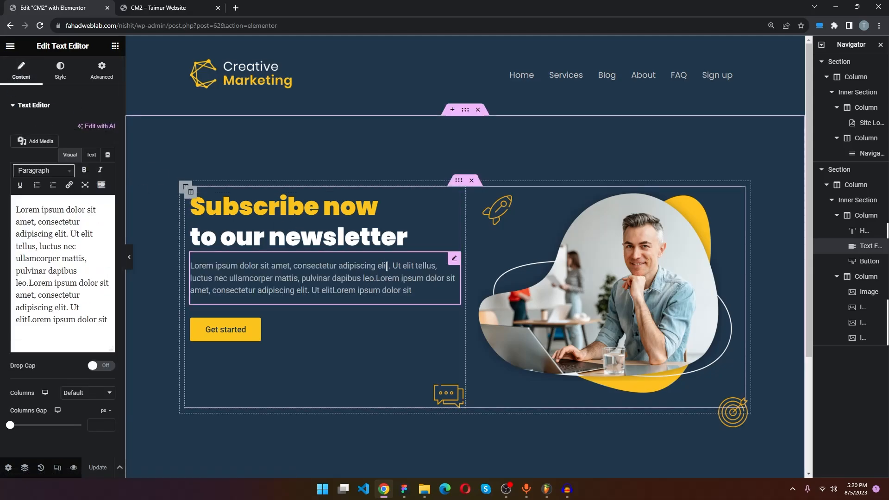
{"action": "scroll", "coordinate": [51, 386], "scroll_direction": "down", "scroll_amount": 1}
{"action": "scroll", "coordinate": [47, 387], "scroll_direction": "up", "scroll_amount": 1}
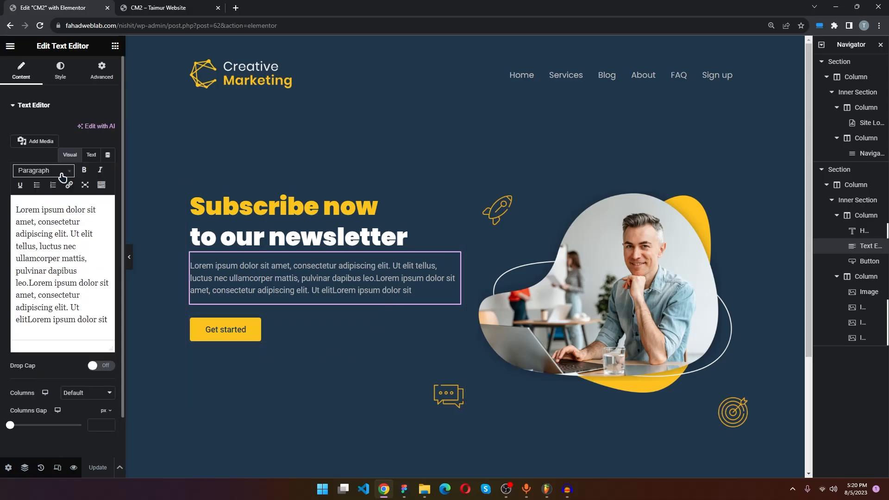
{"action": "left_click", "coordinate": [60, 72]}
{"action": "left_click", "coordinate": [101, 73]}
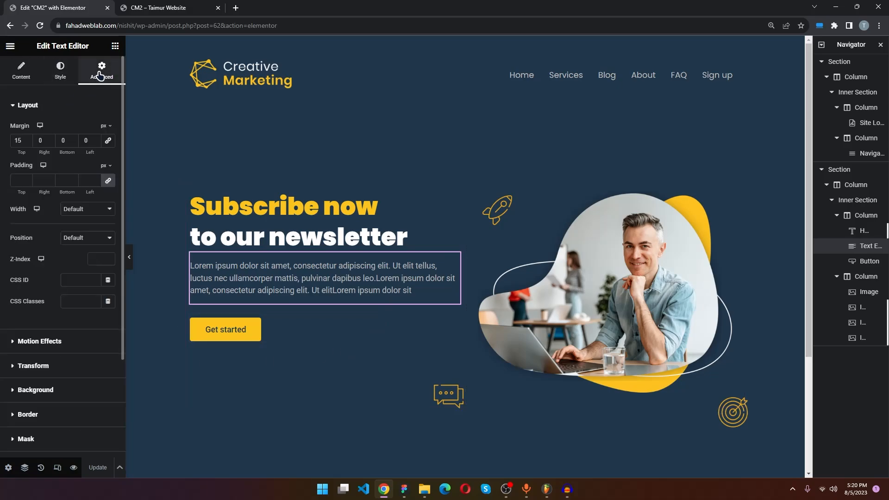
{"action": "left_click", "coordinate": [97, 211]}
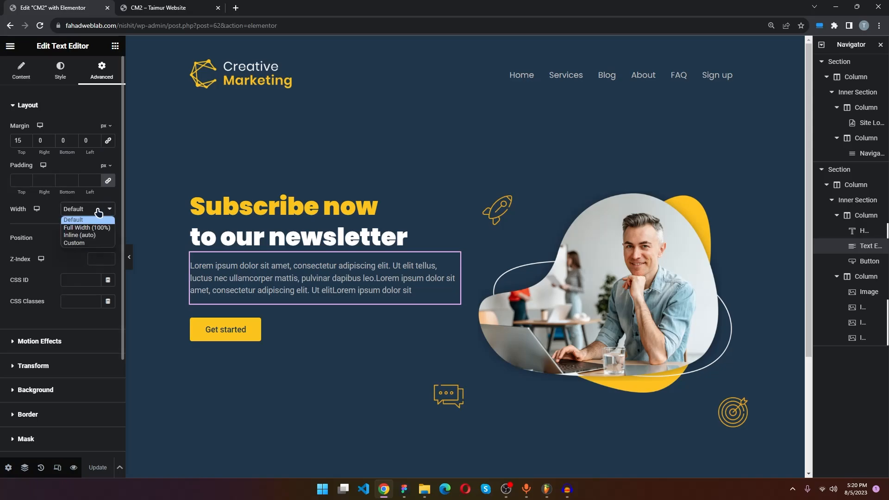
{"action": "left_click", "coordinate": [88, 242]}
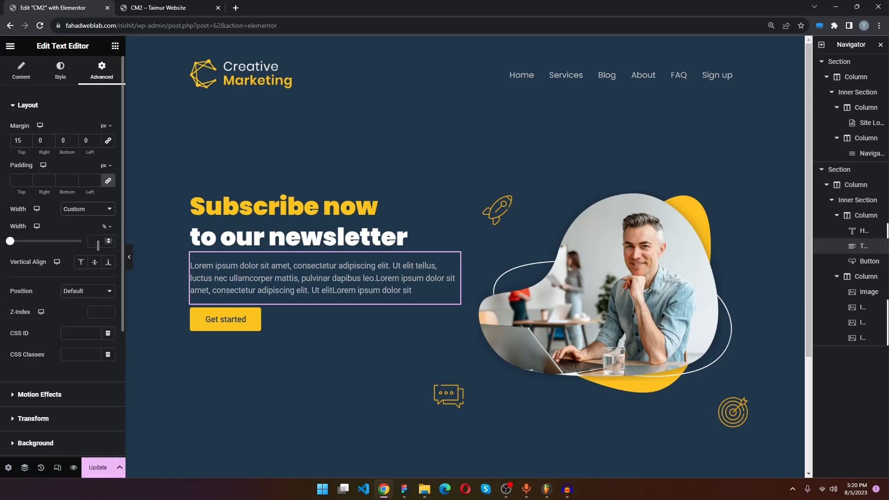
{"action": "left_click", "coordinate": [107, 228]}
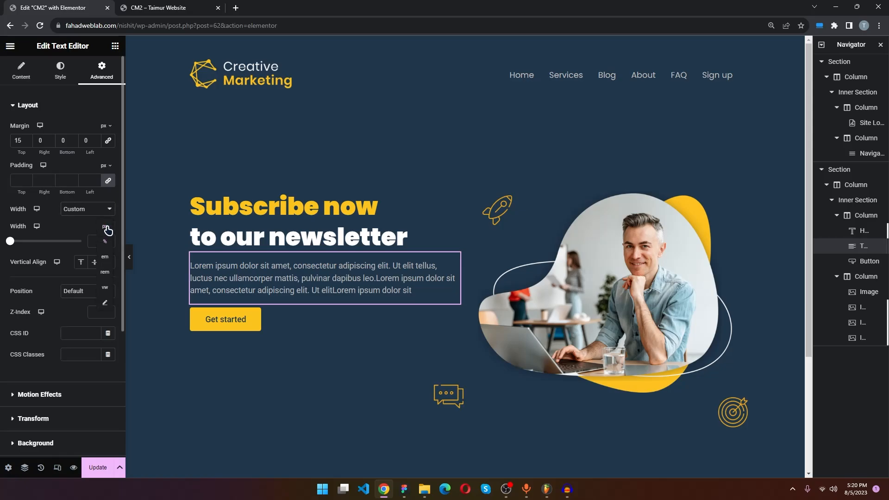
{"action": "left_click", "coordinate": [105, 227]}
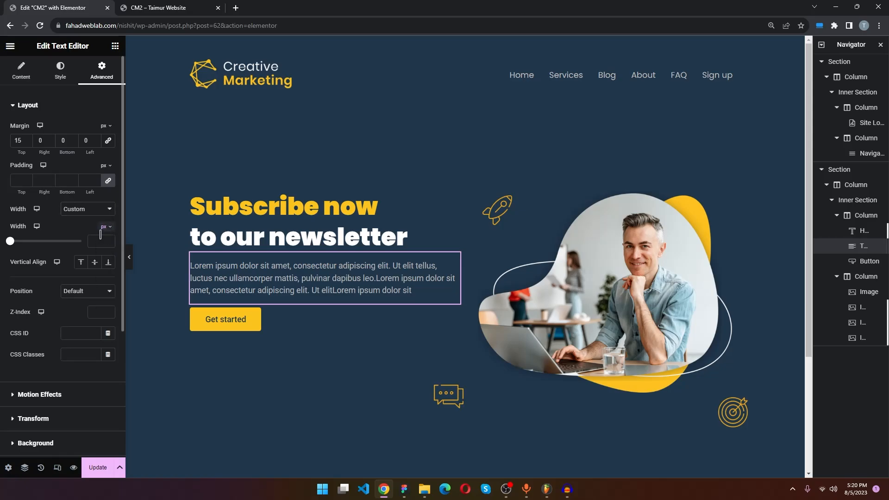
{"action": "mouse_move", "coordinate": [460, 280]}
{"action": "left_mouse_down"}
{"action": "mouse_move", "coordinate": [446, 288]}
{"action": "mouse_move", "coordinate": [459, 286]}
{"action": "left_mouse_up"}
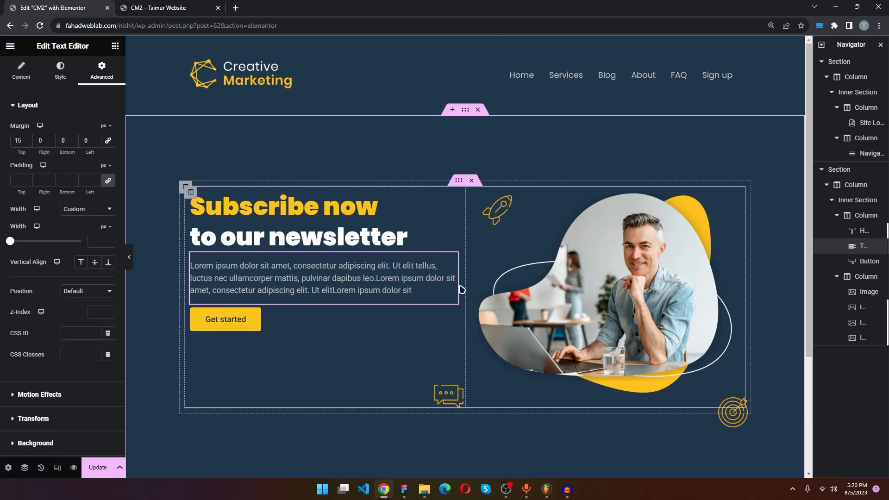
{"action": "left_click", "coordinate": [130, 257]}
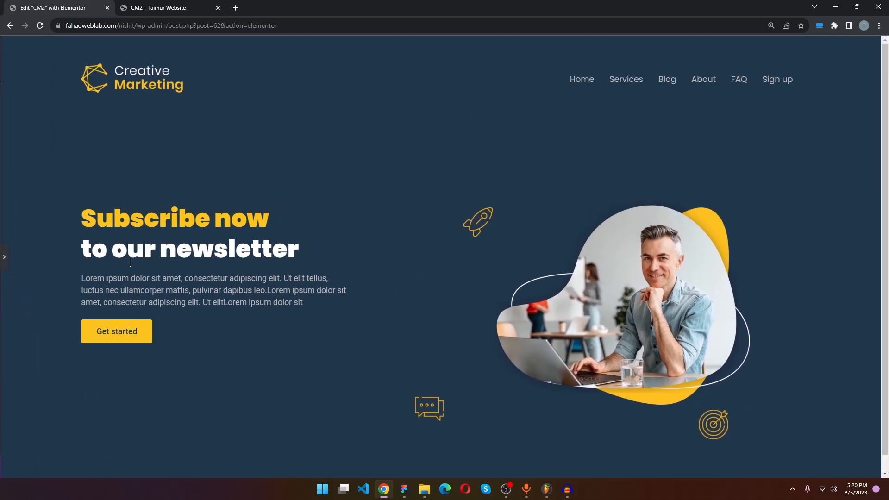
{"action": "left_click", "coordinate": [2, 261]}
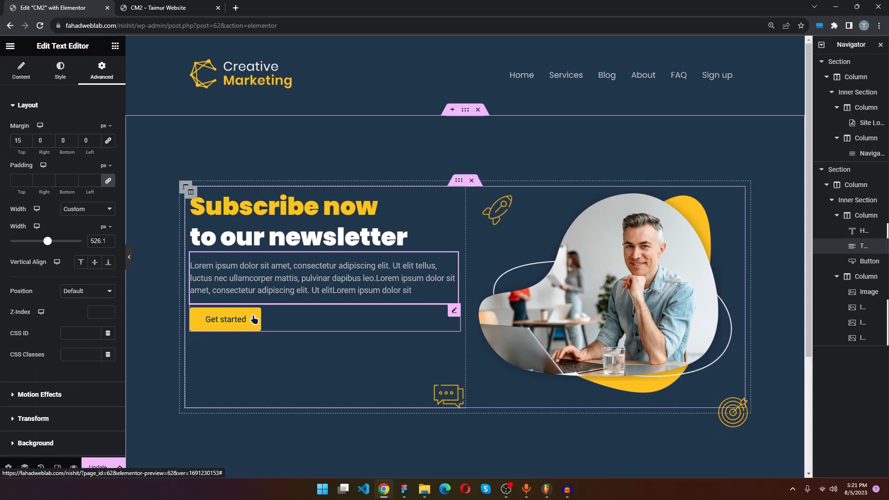
- Set the Get started button's top margin to 20 px
{"action": "left_click", "coordinate": [253, 319]}
{"action": "left_click", "coordinate": [24, 140]}
{"action": "type", "text": "20"}
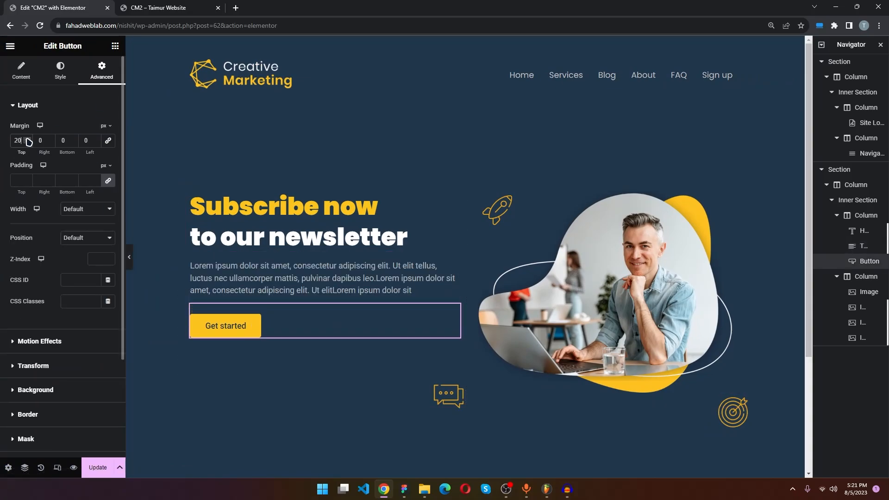
{"action": "left_click", "coordinate": [28, 142]}
{"action": "left_click", "coordinate": [28, 138]}
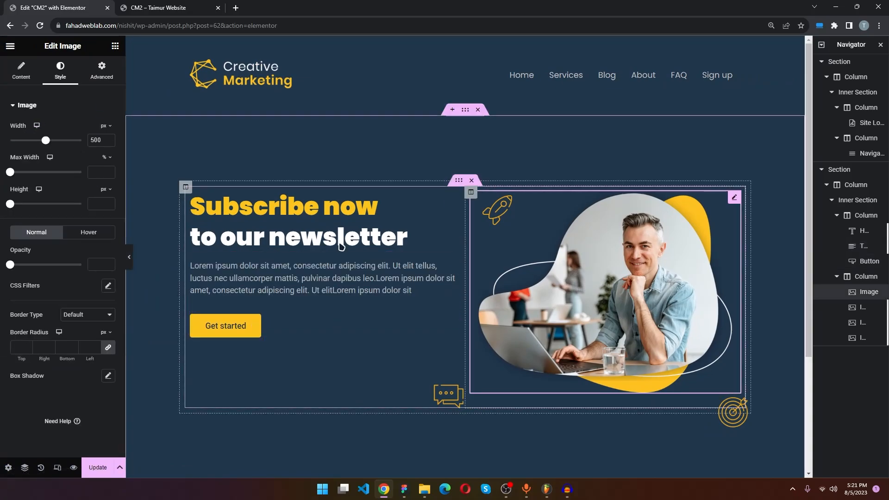
- Enlarge the hero photo's width and reposition its icons: chat icon offset -79 px horizontally and 404 px vertically, target icon 458 px vertically
{"action": "left_click_drag", "start_coordinate": [45, 140], "coordinate": [50, 142]}
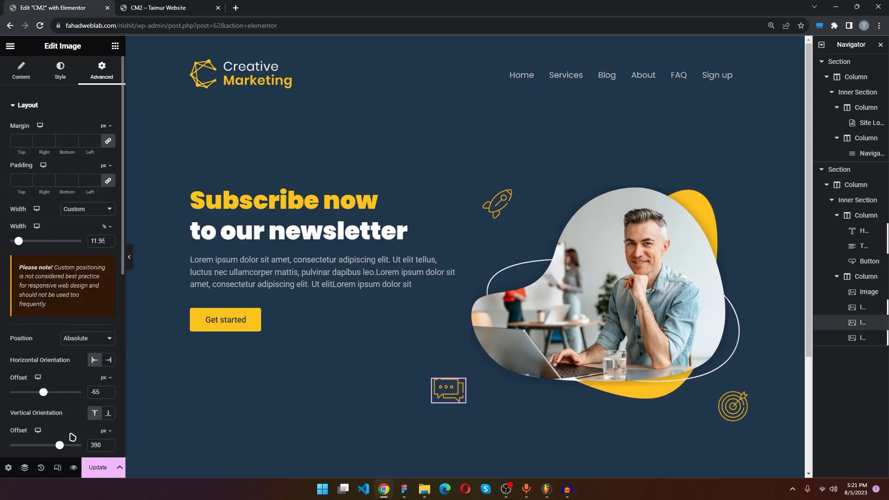
{"action": "left_click_drag", "start_coordinate": [59, 444], "coordinate": [67, 445]}
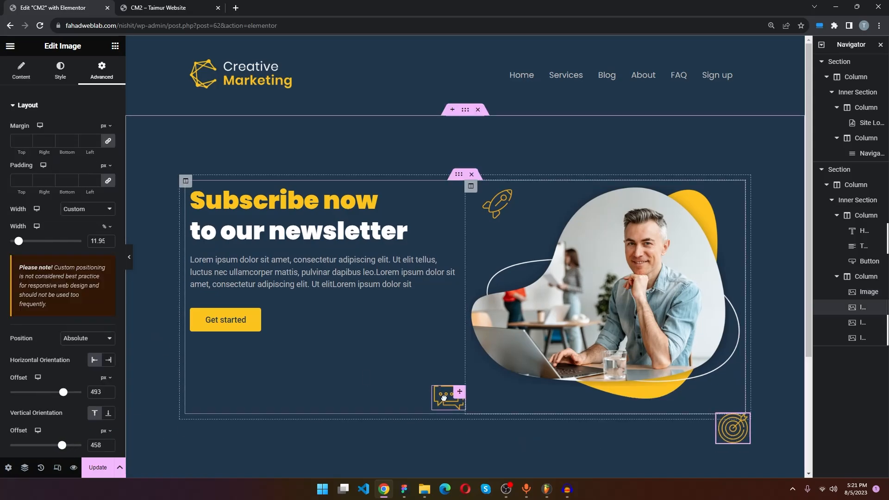
{"action": "left_click", "coordinate": [444, 398]}
{"action": "left_click_drag", "start_coordinate": [43, 392], "coordinate": [43, 393]}
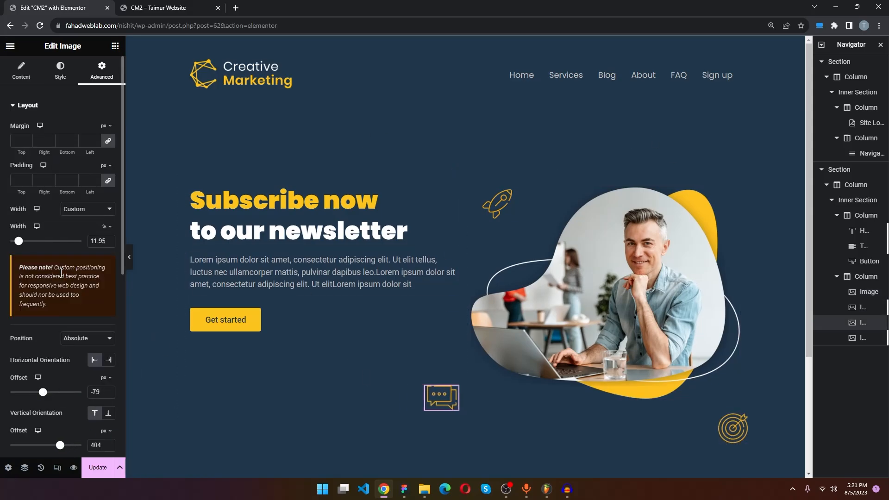
- Save the page changes and review the updated hero section on the live page
{"action": "left_click", "coordinate": [98, 467]}
{"action": "left_click", "coordinate": [157, 7]}
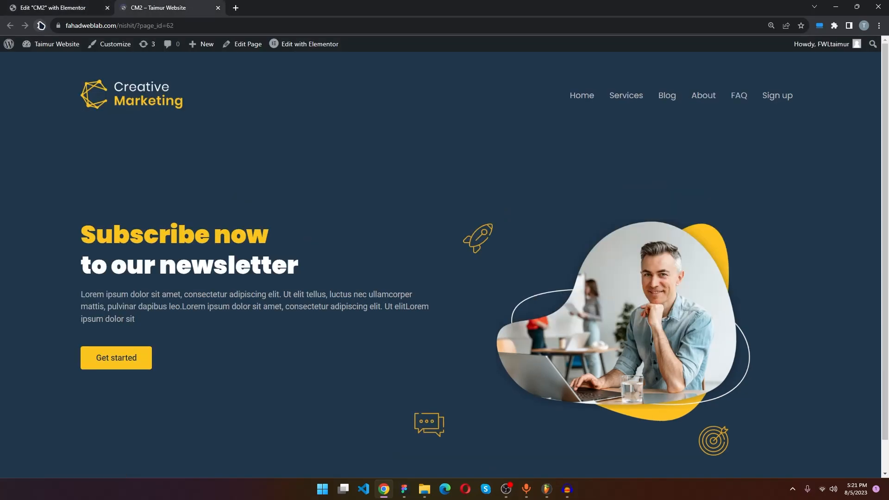
{"action": "left_click", "coordinate": [60, 7]}
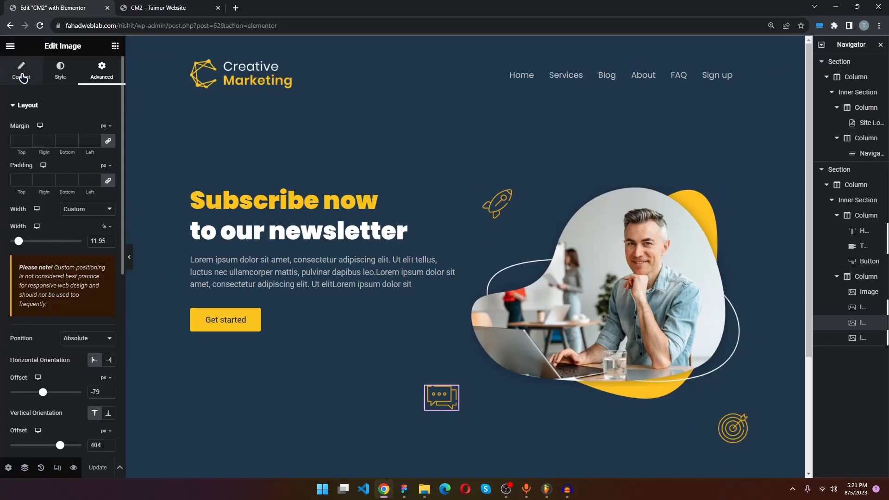
- Add an empty single-column section below the hero section and close the Navigator
{"action": "left_click", "coordinate": [23, 78]}
{"action": "left_click", "coordinate": [108, 72]}
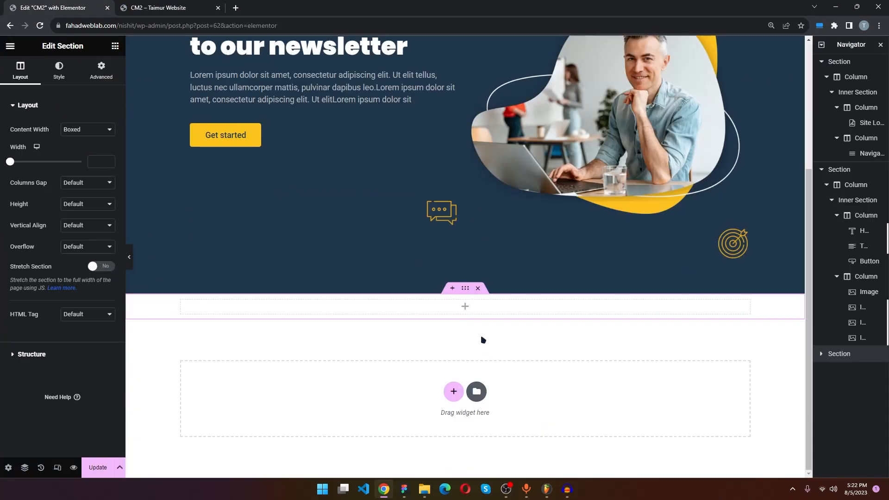
{"action": "left_click", "coordinate": [466, 308]}
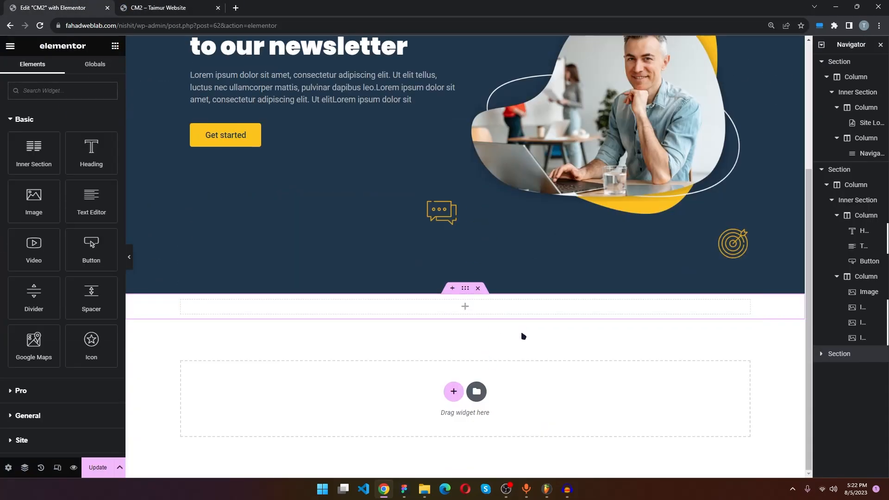
{"action": "scroll", "coordinate": [547, 351], "scroll_direction": "up", "scroll_amount": 4}
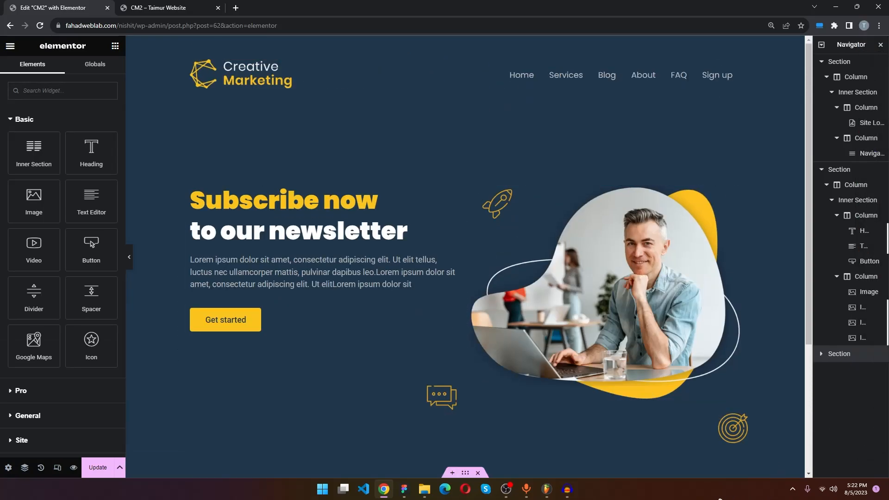
{"action": "left_click", "coordinate": [880, 45]}
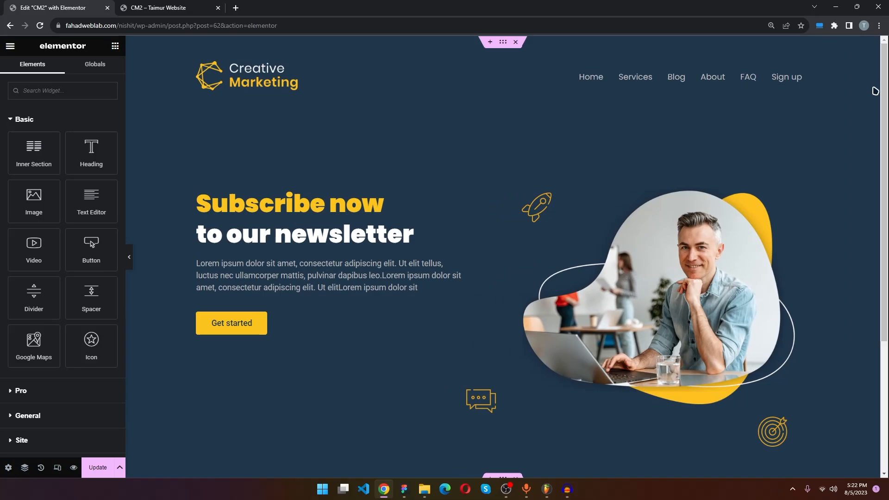